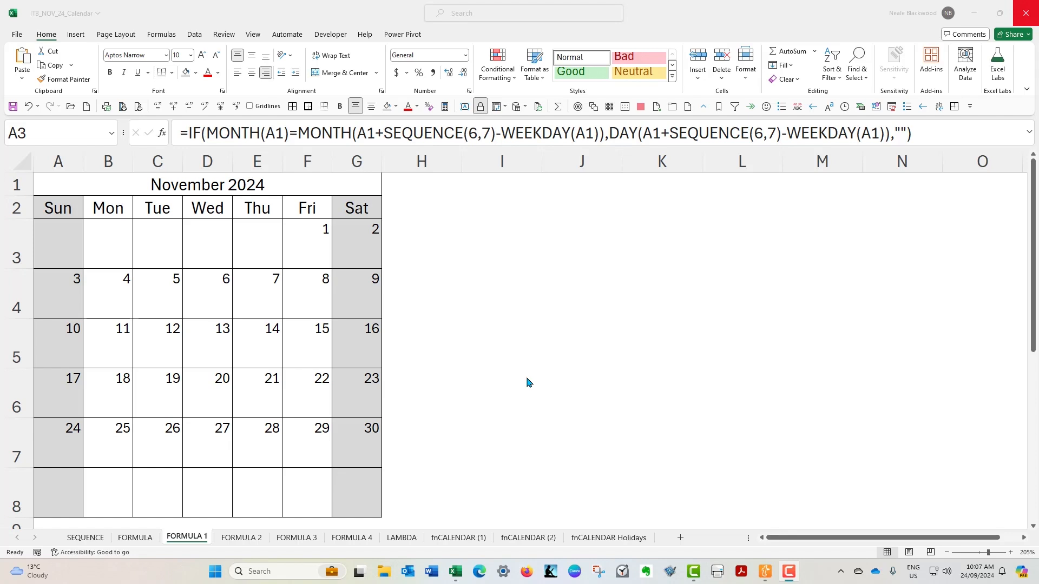
# - Inspect the month date in A1, the weekday headings in A2:F2 and the calendar formula in A3
pyautogui.click(63, 181)
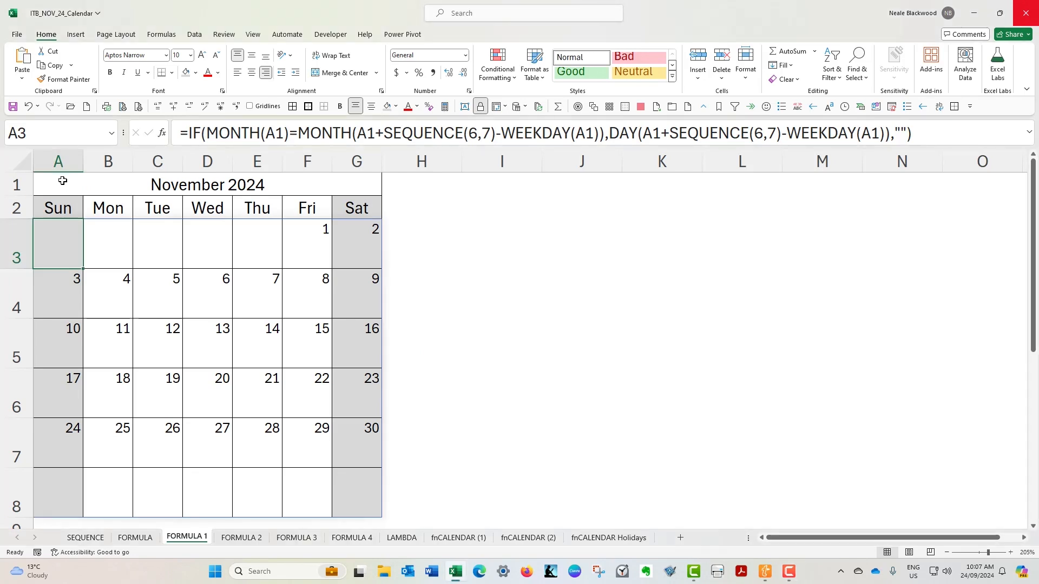
pyautogui.click(63, 180)
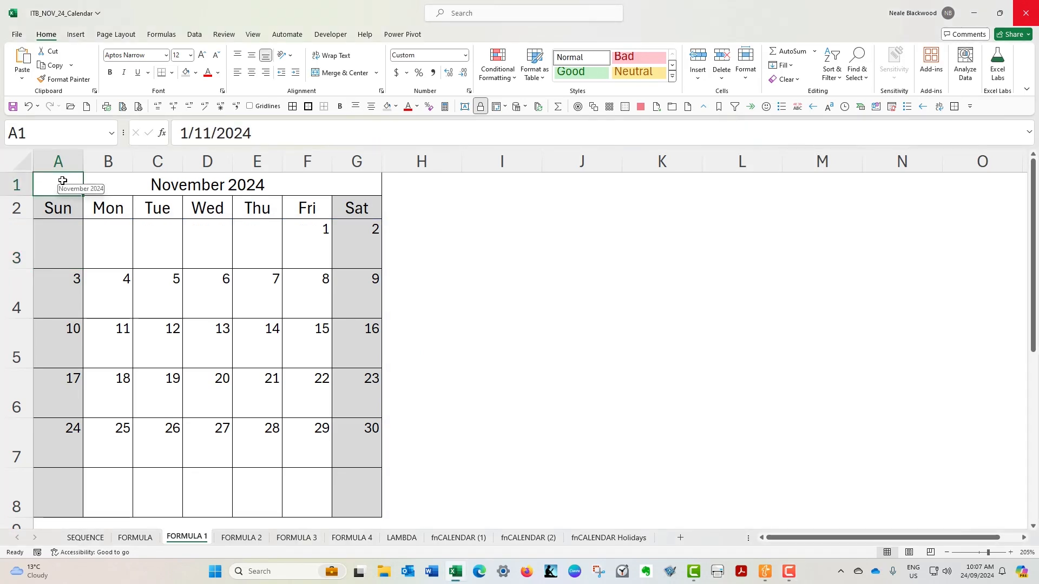
pyautogui.click(50, 208)
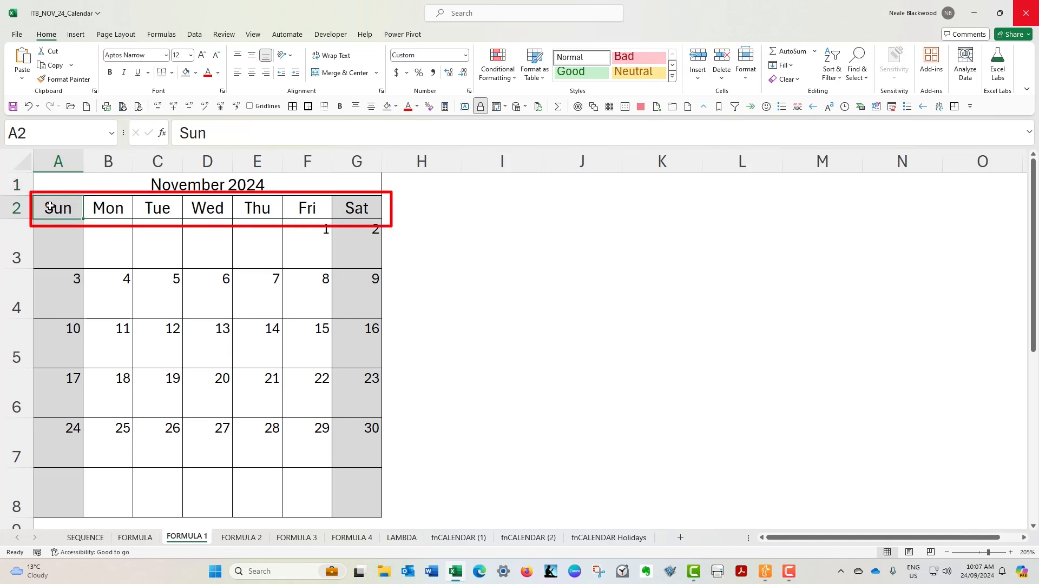
pyautogui.click(110, 209)
pyautogui.click(156, 208)
pyautogui.click(211, 209)
pyautogui.click(254, 208)
pyautogui.click(307, 208)
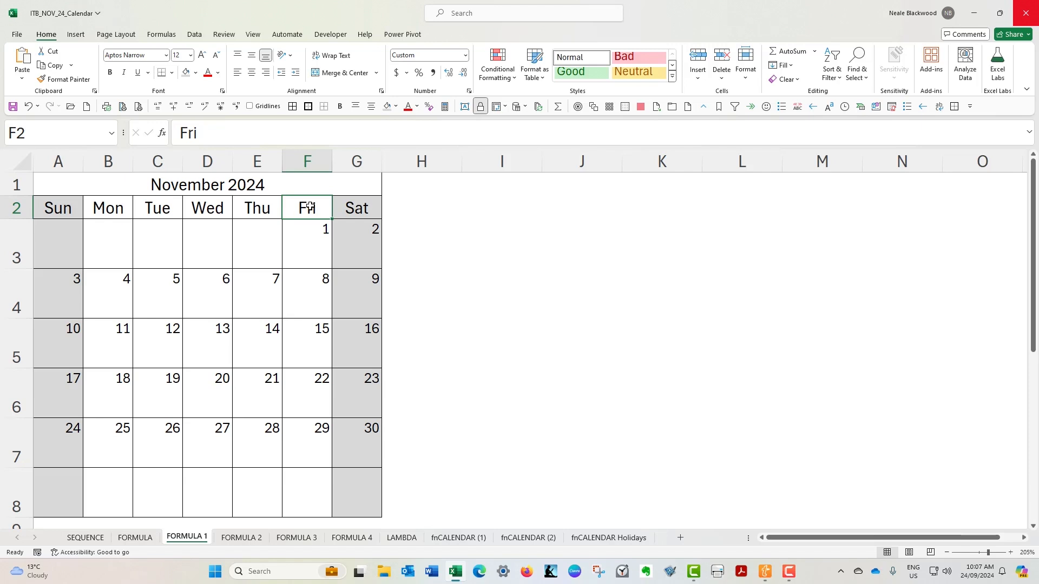
pyautogui.click(66, 248)
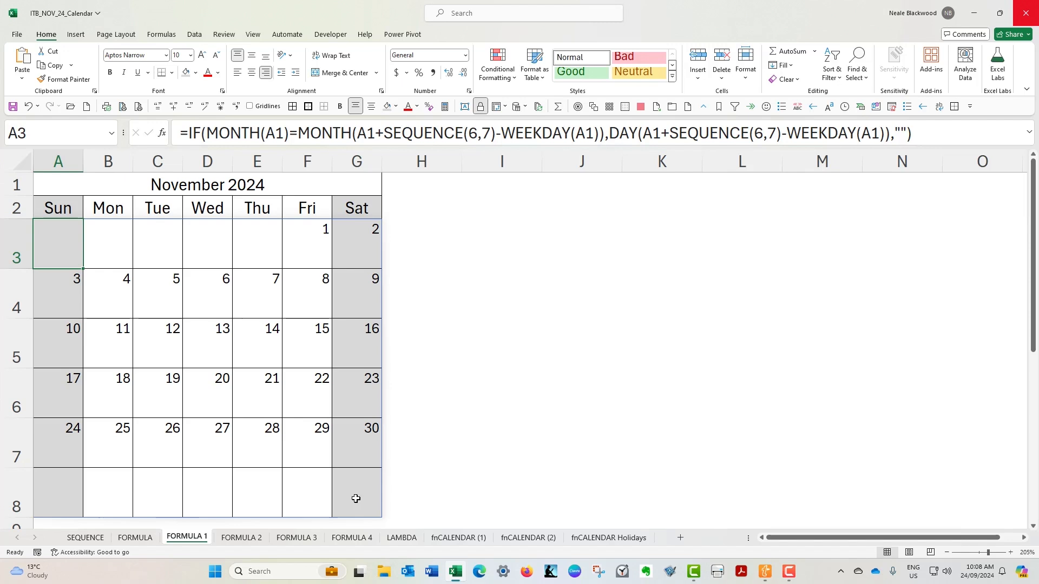
# - Examine the spill range A3:G8 of the calendar formula, including its last row and the first days in row 3
pyautogui.moveTo(65, 242); pyautogui.dragTo(359, 493)
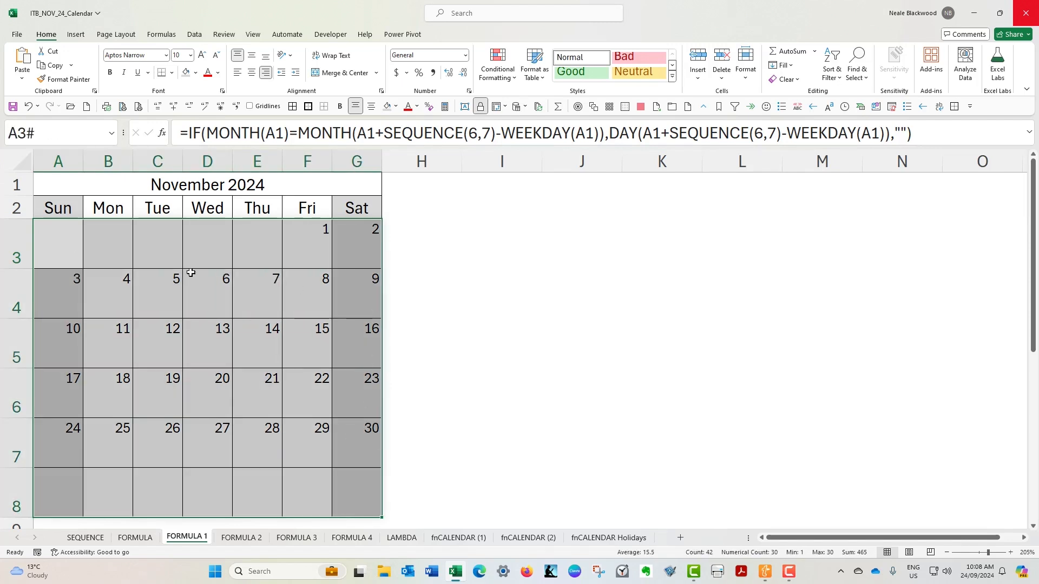
pyautogui.click(70, 244)
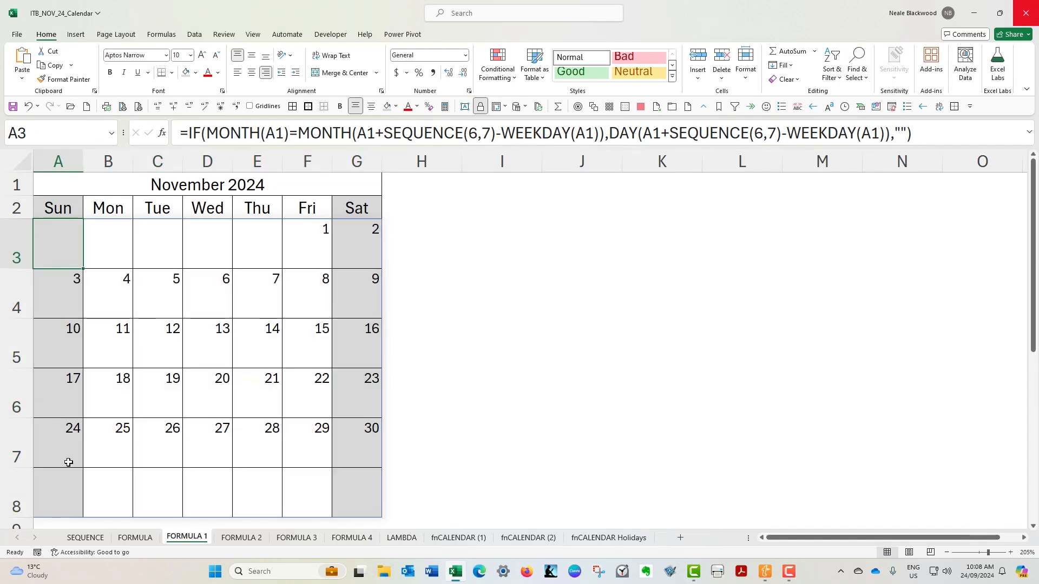
pyautogui.moveTo(60, 488); pyautogui.dragTo(334, 502)
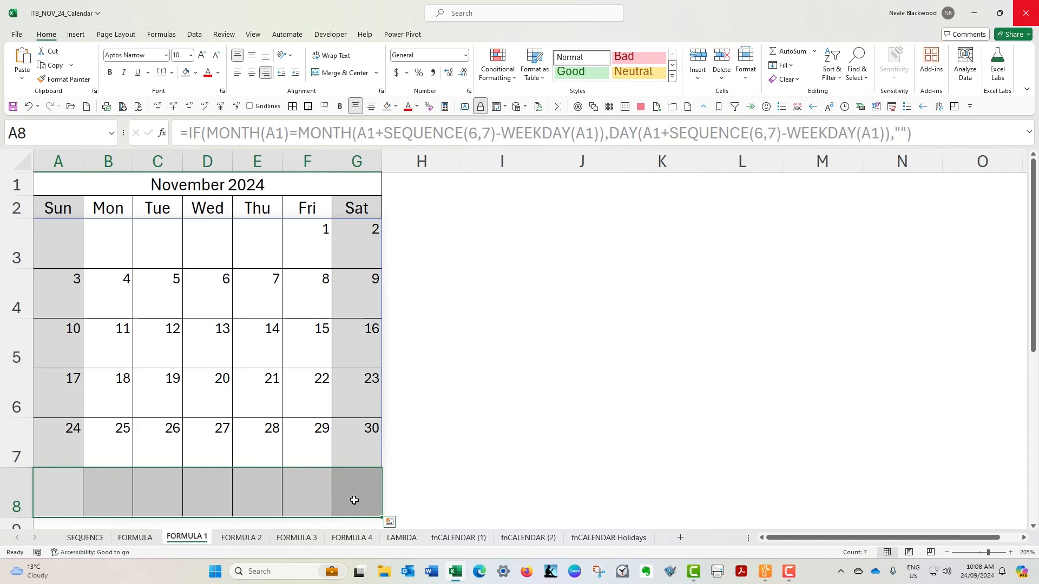
pyautogui.click(59, 236)
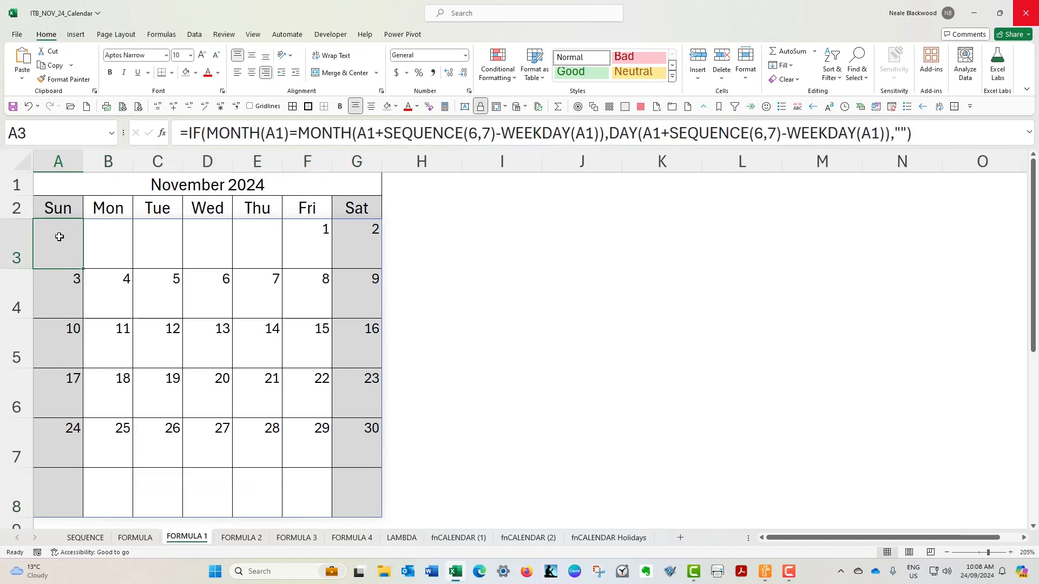
pyautogui.click(315, 242)
pyautogui.click(354, 242)
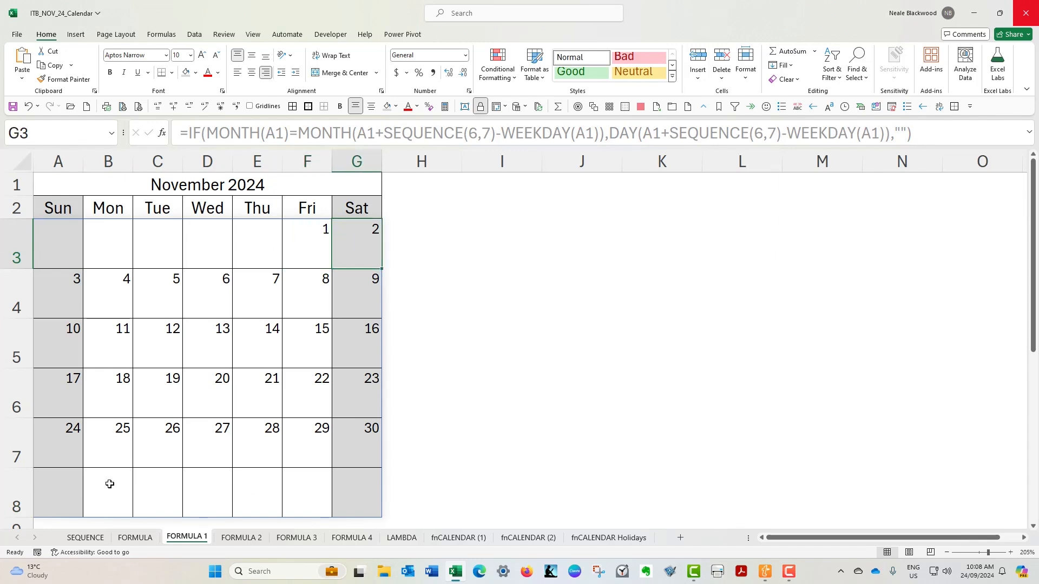
# - Set the month date in cell A1 to 1/11/2025
pyautogui.click(58, 184)
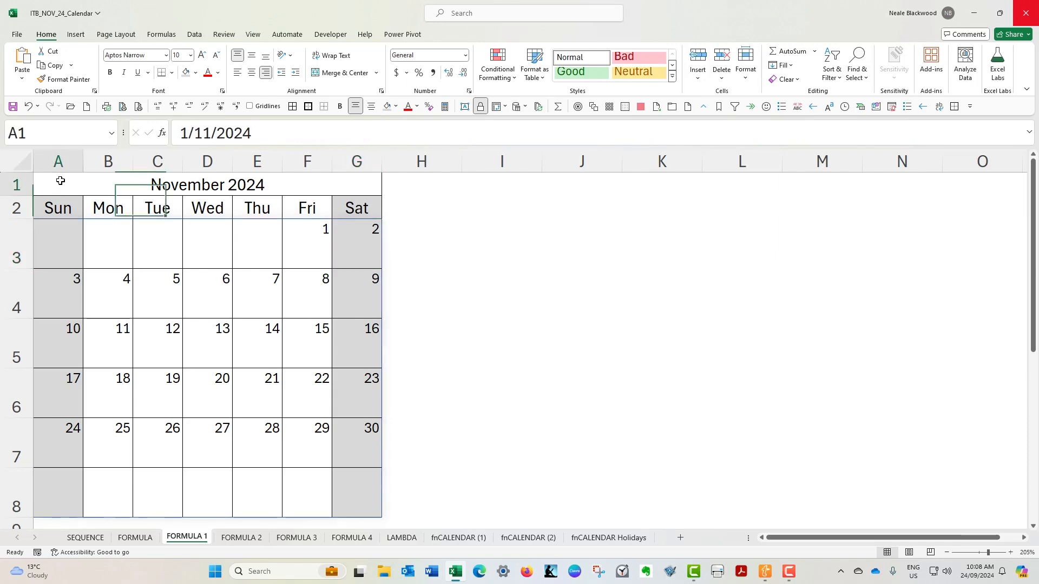
pyautogui.click(268, 135)
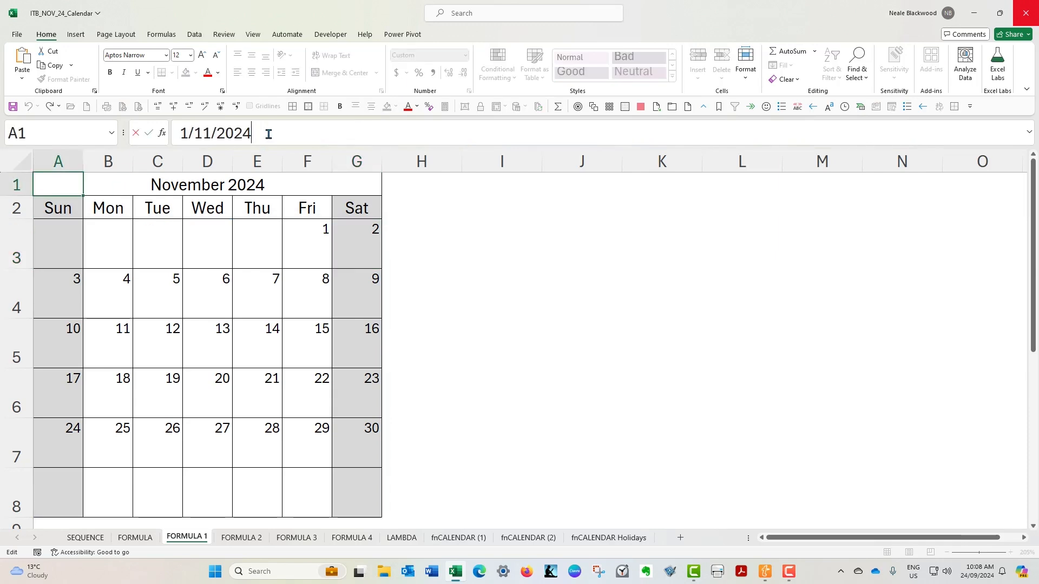
pyautogui.press('BackSpace')
pyautogui.write('5')
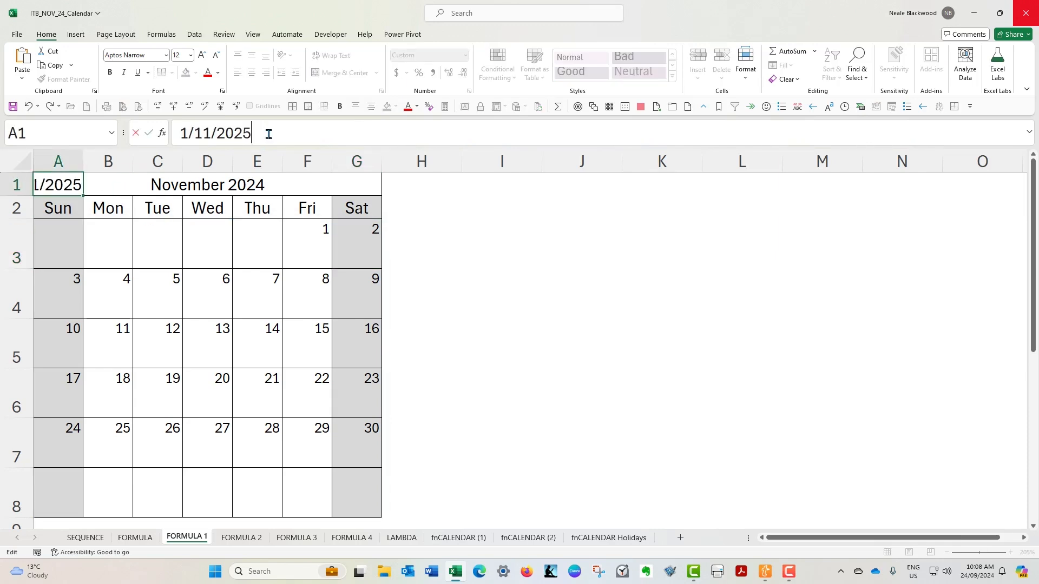
pyautogui.press('Return')
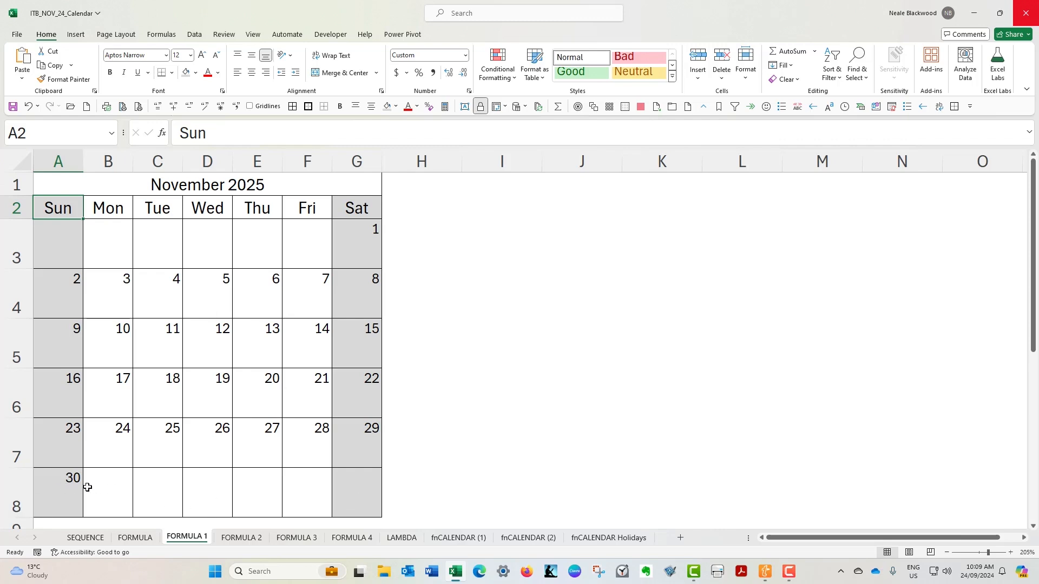
# - Remove the cell borders from the weekday headings and day grid in A2:G8
pyautogui.click(62, 220)
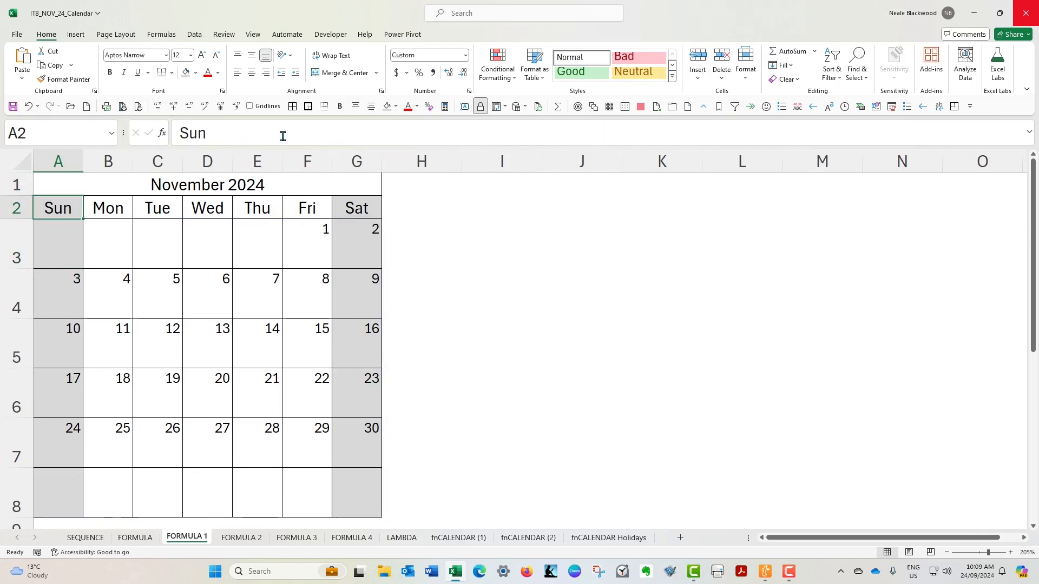
pyautogui.click(71, 238)
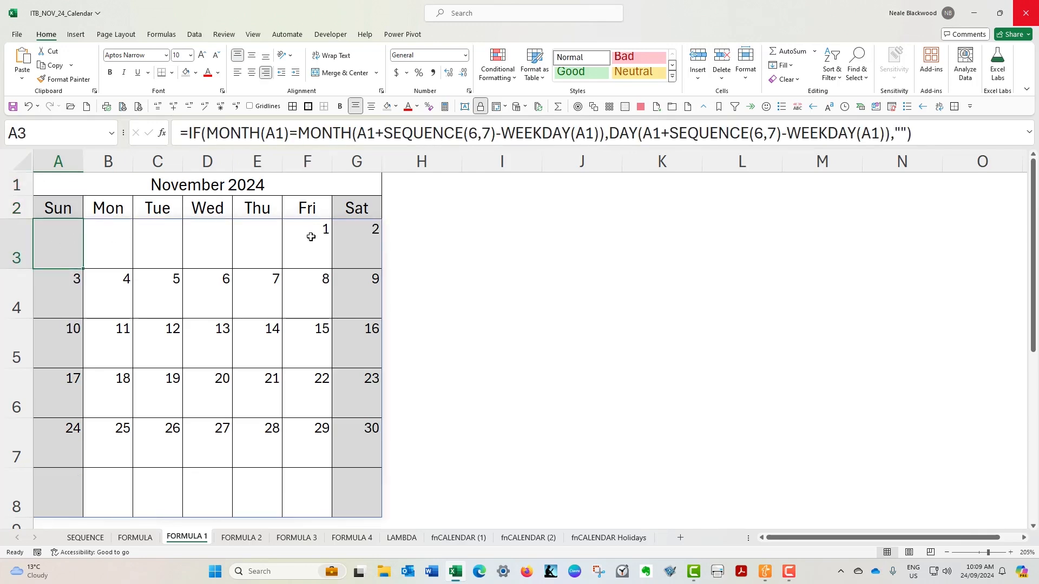
pyautogui.moveTo(65, 180); pyautogui.dragTo(346, 487)
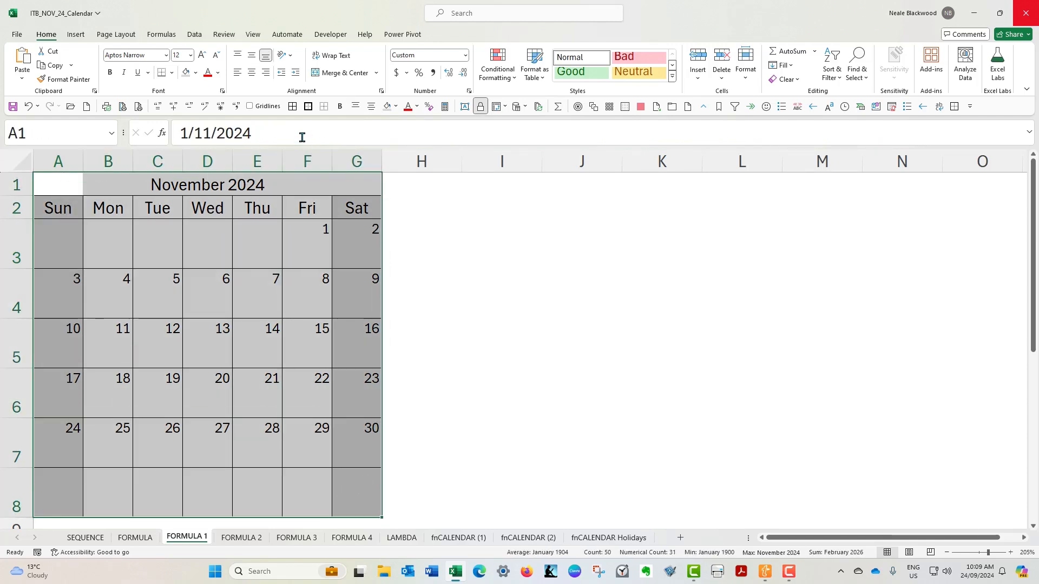
pyautogui.moveTo(58, 208); pyautogui.dragTo(302, 397)
pyautogui.moveTo(349, 493); pyautogui.dragTo(349, 494)
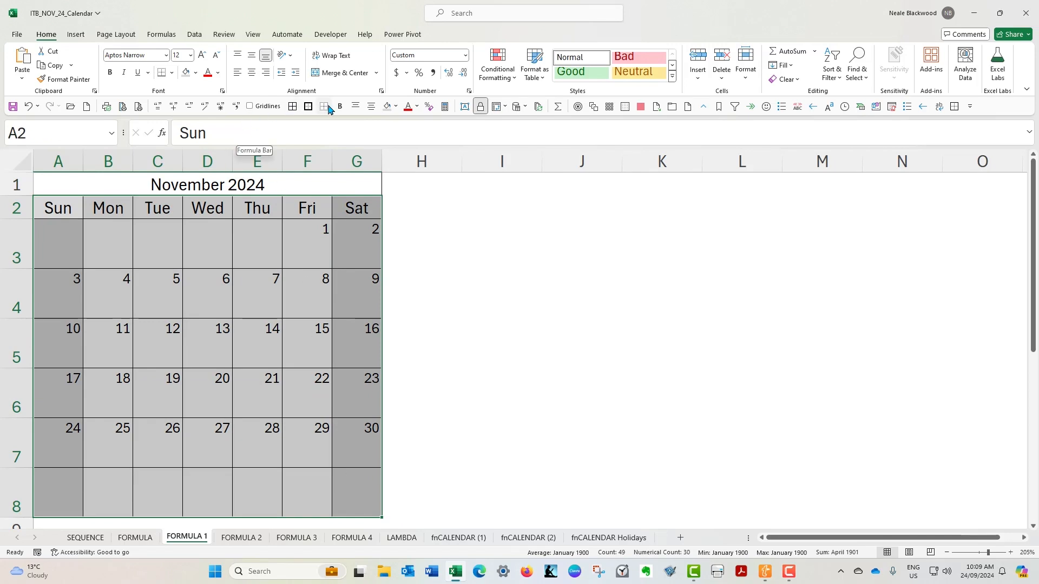
pyautogui.click(326, 107)
pyautogui.click(426, 297)
# - Compare the formula in A3 with the spilled cells G8 and F7 of the calendar
pyautogui.click(67, 238)
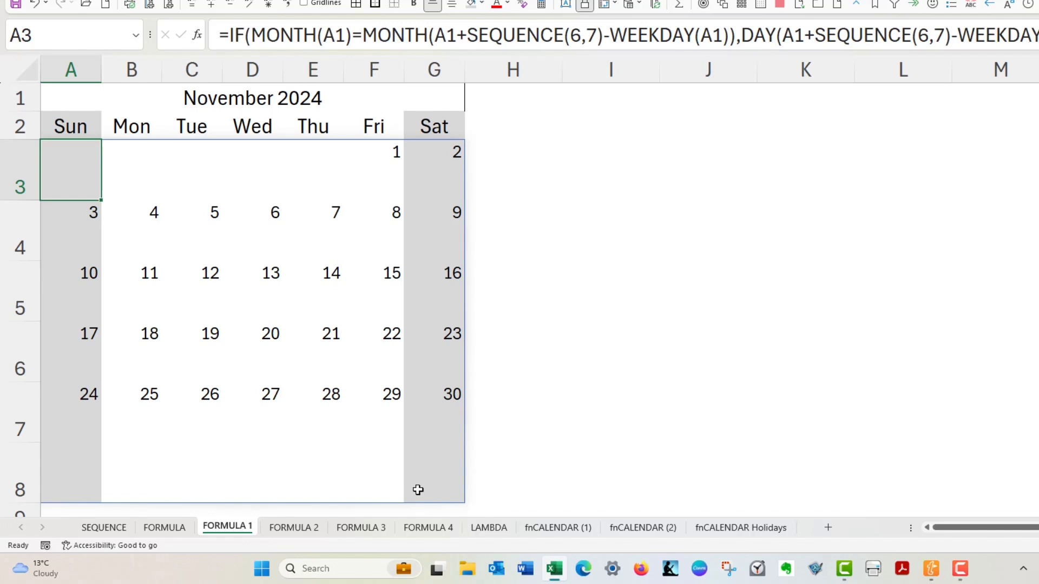
pyautogui.click(437, 479)
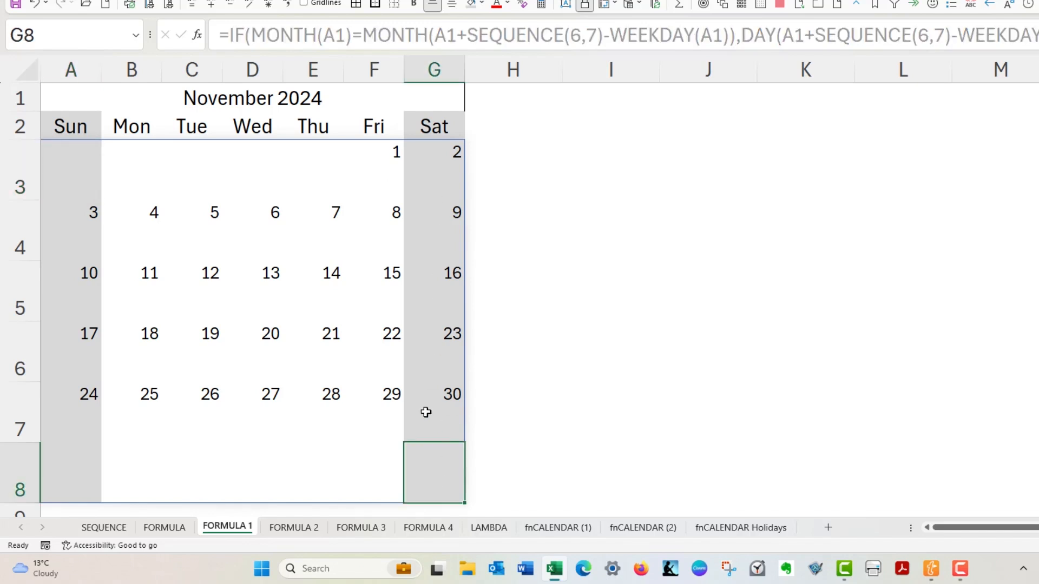
pyautogui.click(378, 398)
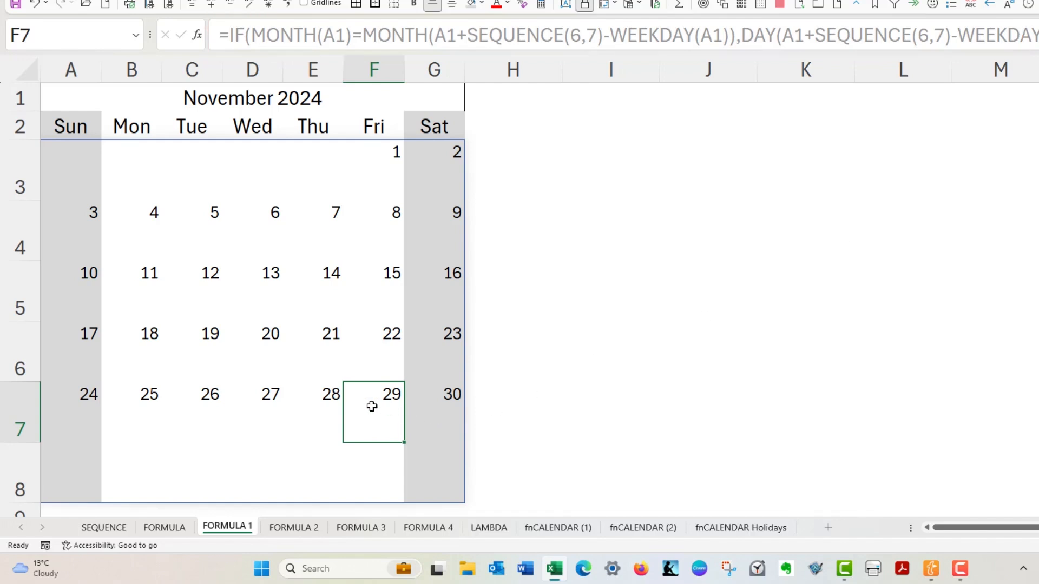
pyautogui.click(73, 167)
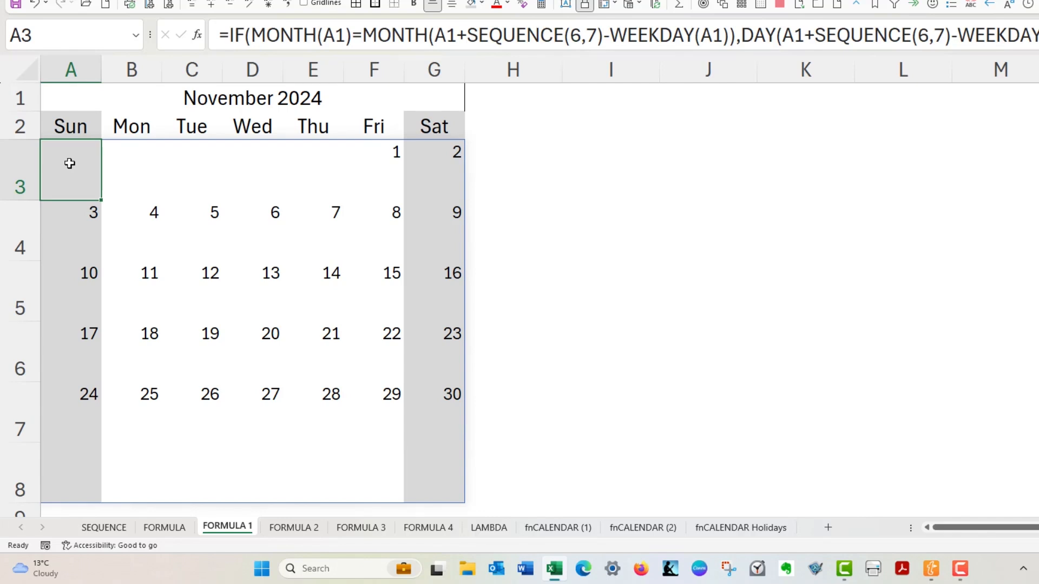
# - Open the fnCALENDAR Holidays sheet and review the dates in the Holidays list in column I
pyautogui.click(732, 532)
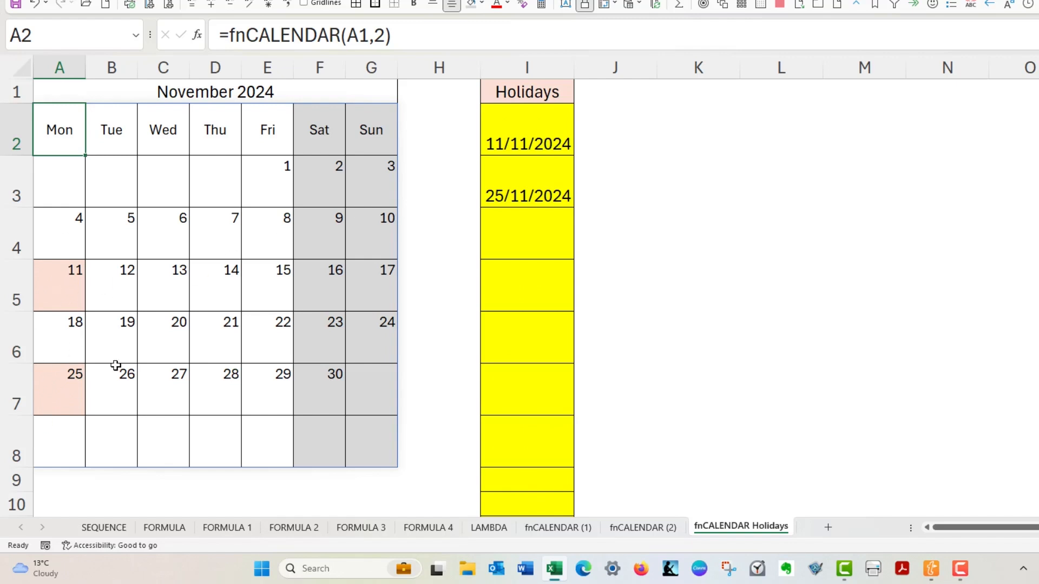
pyautogui.click(531, 144)
pyautogui.press('Down')
pyautogui.press('Down')
pyautogui.press('Up')
pyautogui.press('Up')
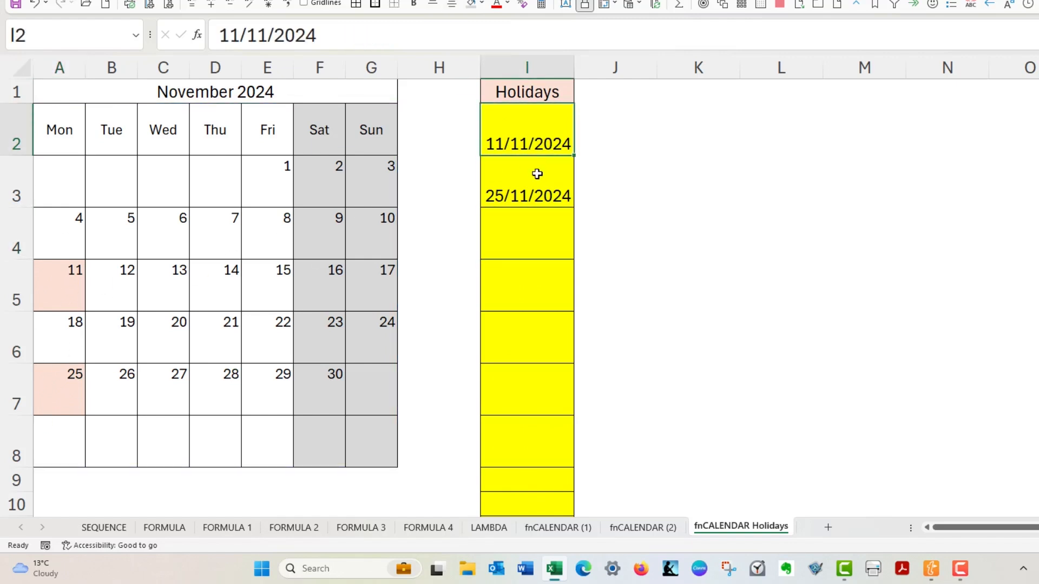
pyautogui.click(534, 162)
pyautogui.click(538, 141)
# - Set the start argument of the A2 formula to 1, making it =fnCALENDAR(A1,1)
pyautogui.click(51, 141)
pyautogui.click(374, 36)
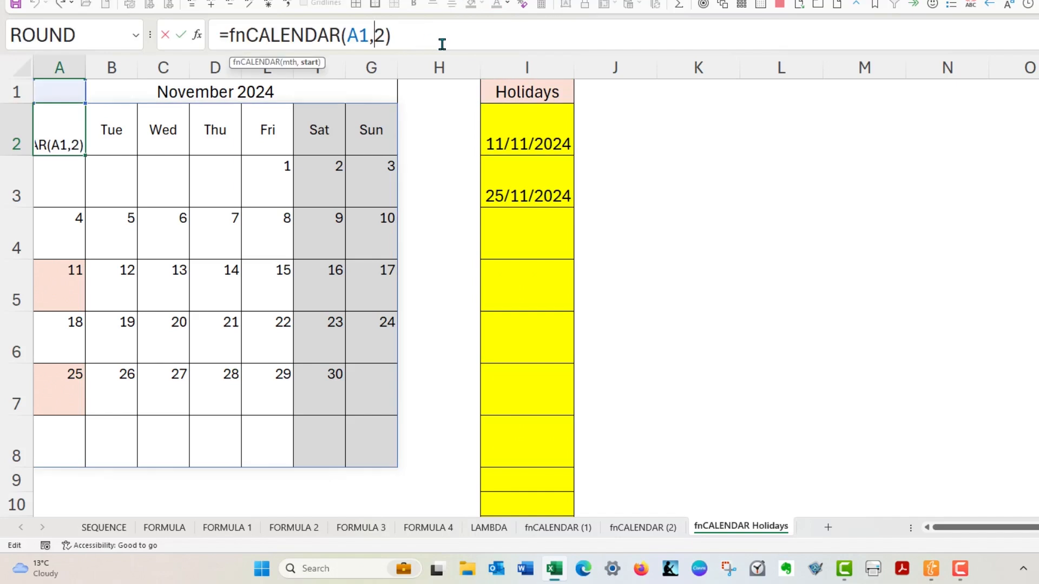
pyautogui.press('Delete')
pyautogui.write('1')
pyautogui.press('Return')
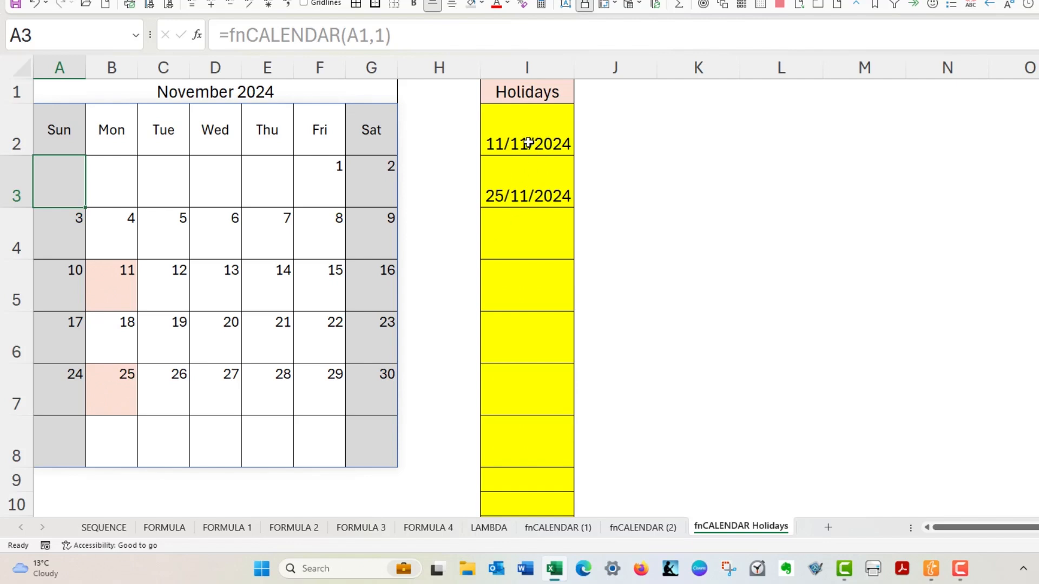
# - Delete the holiday date in I3, then undo the deletion
pyautogui.click(535, 180)
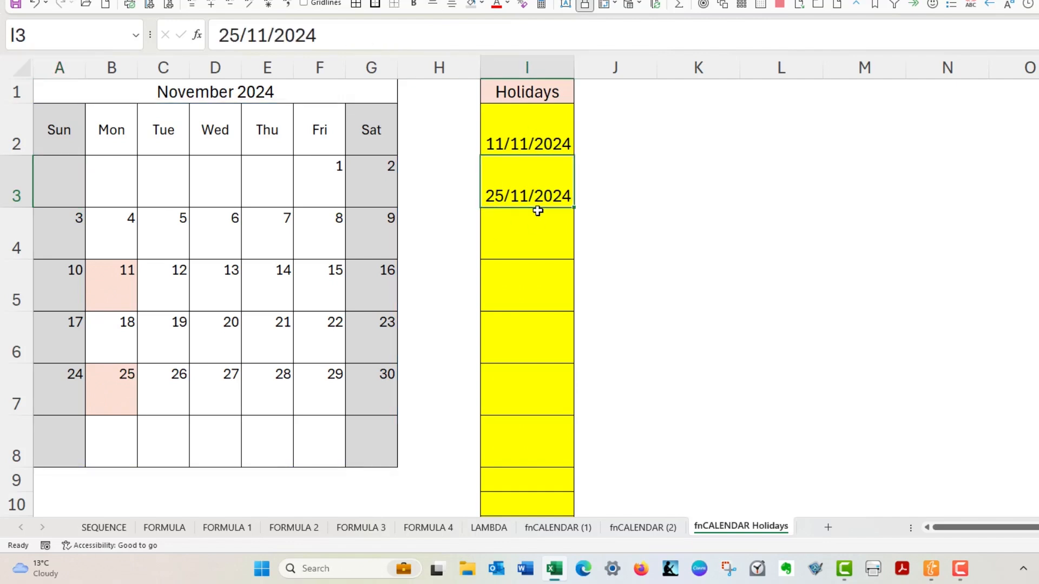
pyautogui.press('Delete')
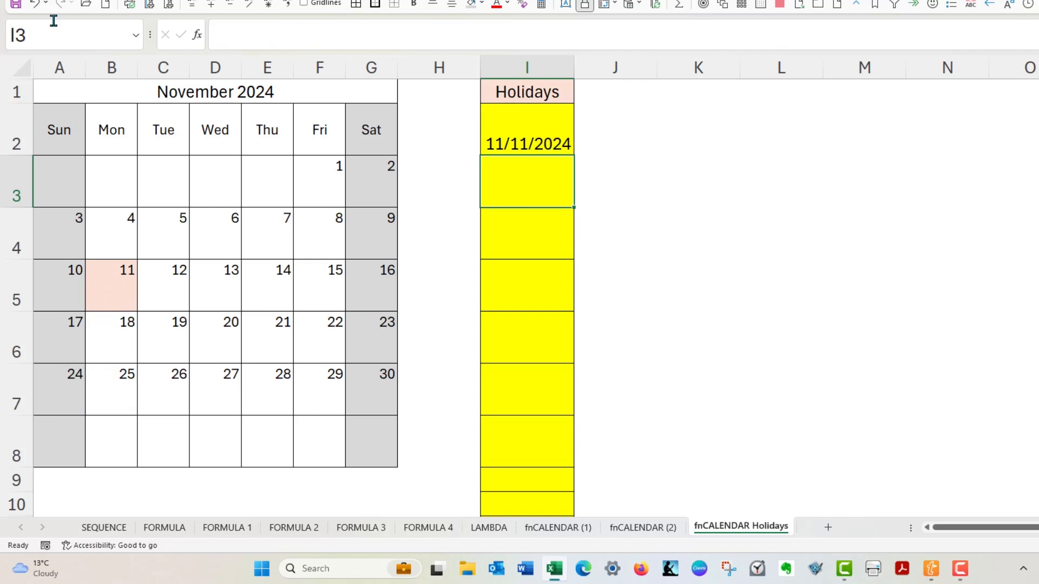
pyautogui.click(35, 6)
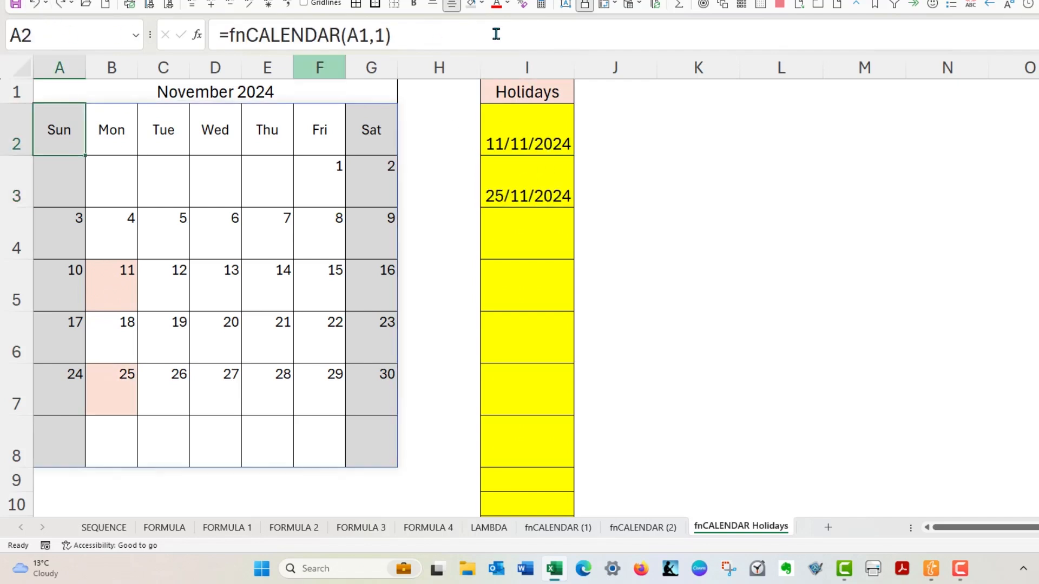
# - Set the start argument of the A2 formula to 2, making it =fnCALENDAR(A1,2)
pyautogui.click(378, 34)
pyautogui.press('Delete')
pyautogui.write('2')
pyautogui.press('Return')
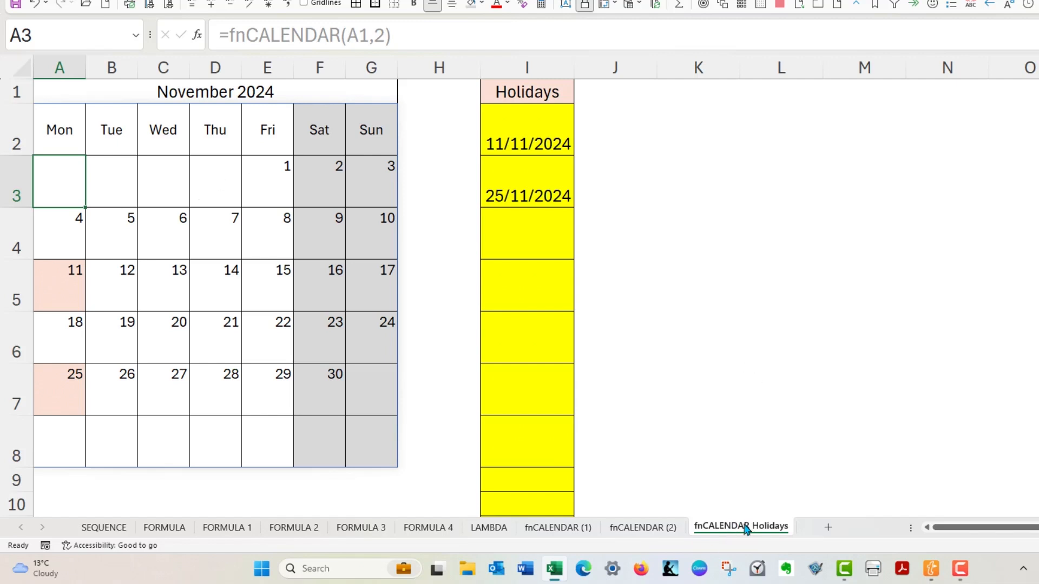
# - Inspect the full fnCALENDAR formula in A2 without changing it
pyautogui.click(53, 122)
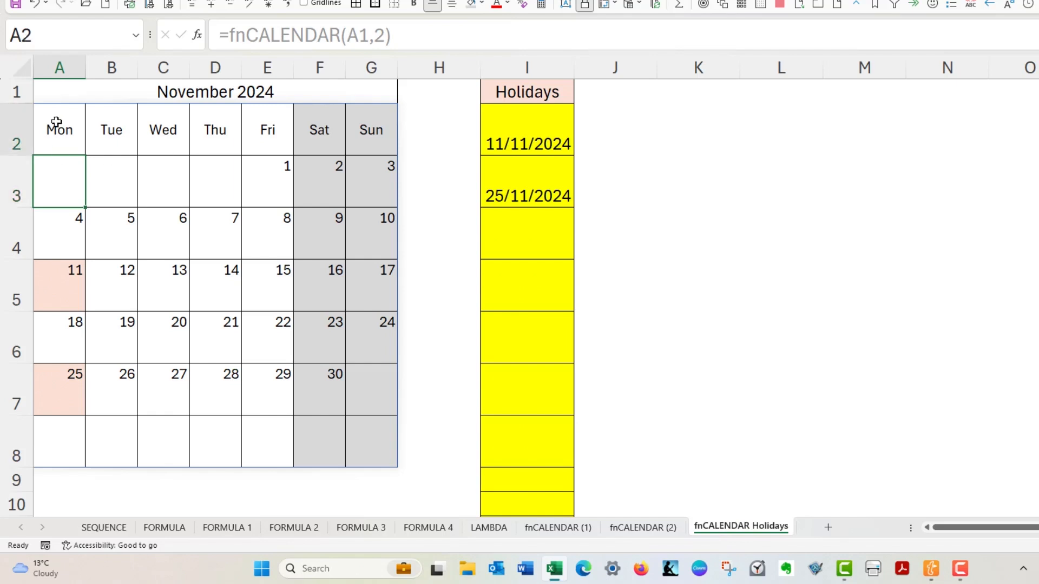
pyautogui.moveTo(223, 33); pyautogui.dragTo(512, 31)
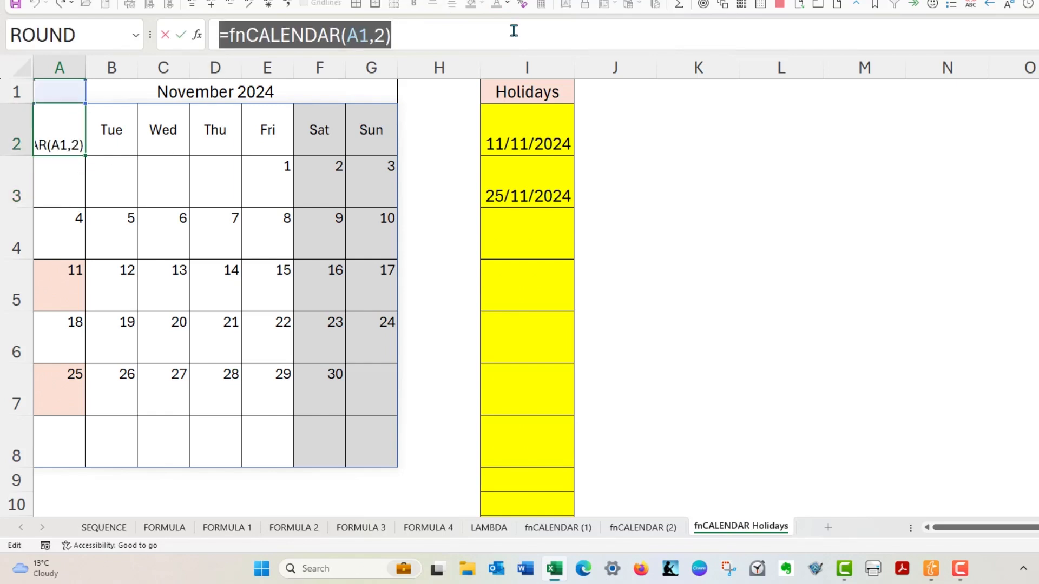
pyautogui.press('Escape')
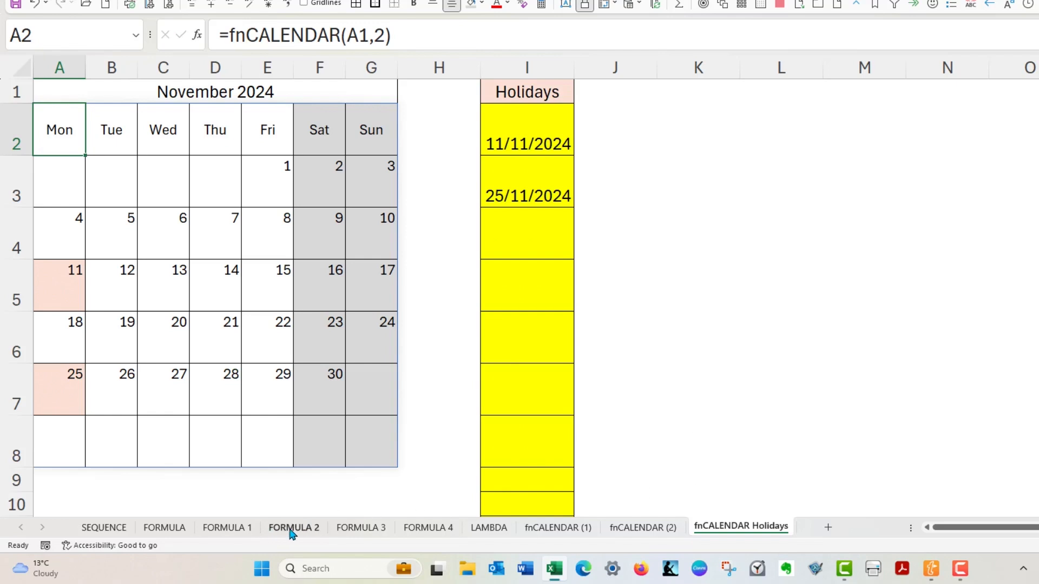
# - View the A3 calendar formula on the FORMULA 1 sheet and the A3 formula on the SEQUENCE sheet
pyautogui.click(227, 528)
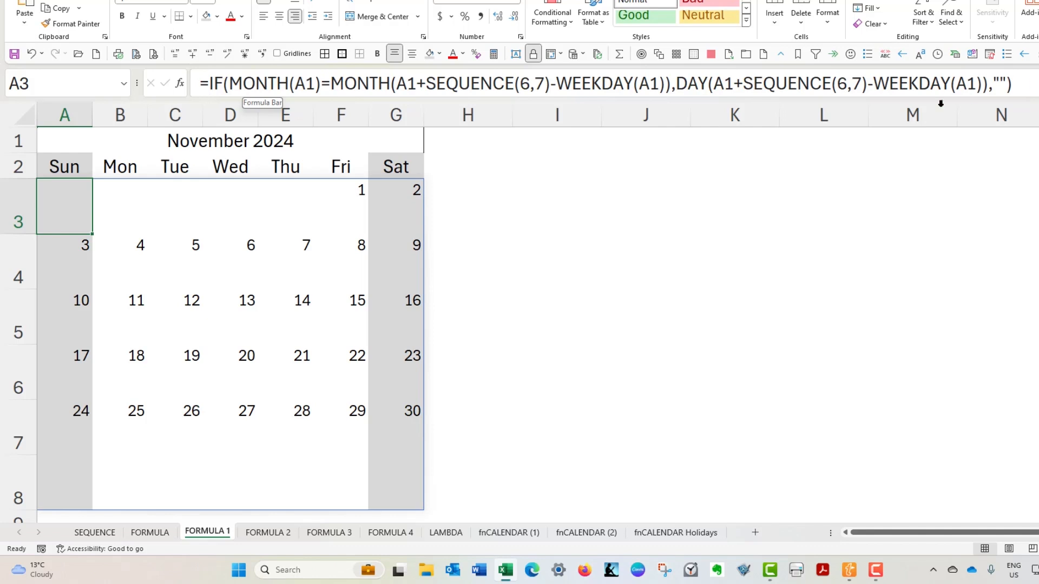
pyautogui.click(89, 535)
pyautogui.click(74, 205)
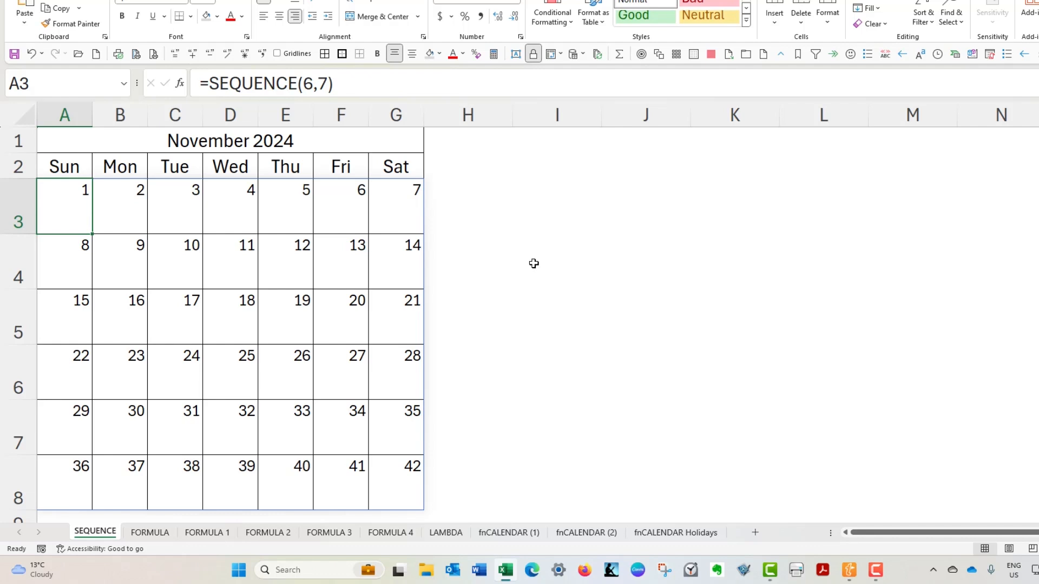
# - Set the horizontal alignment of the month heading in A1:G1 to Center Across Selection
pyautogui.click(82, 146)
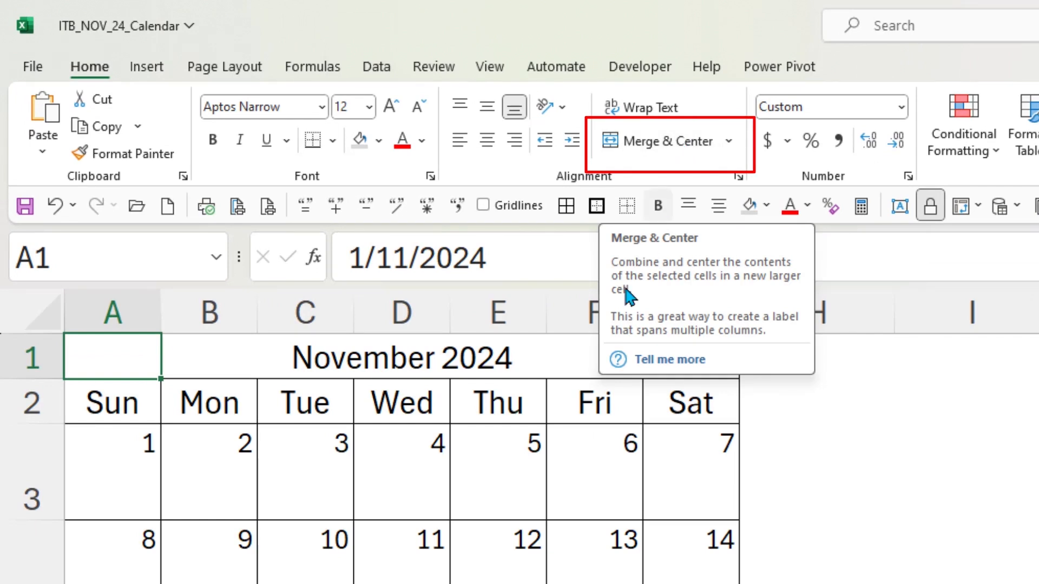
pyautogui.moveTo(111, 354); pyautogui.dragTo(689, 353)
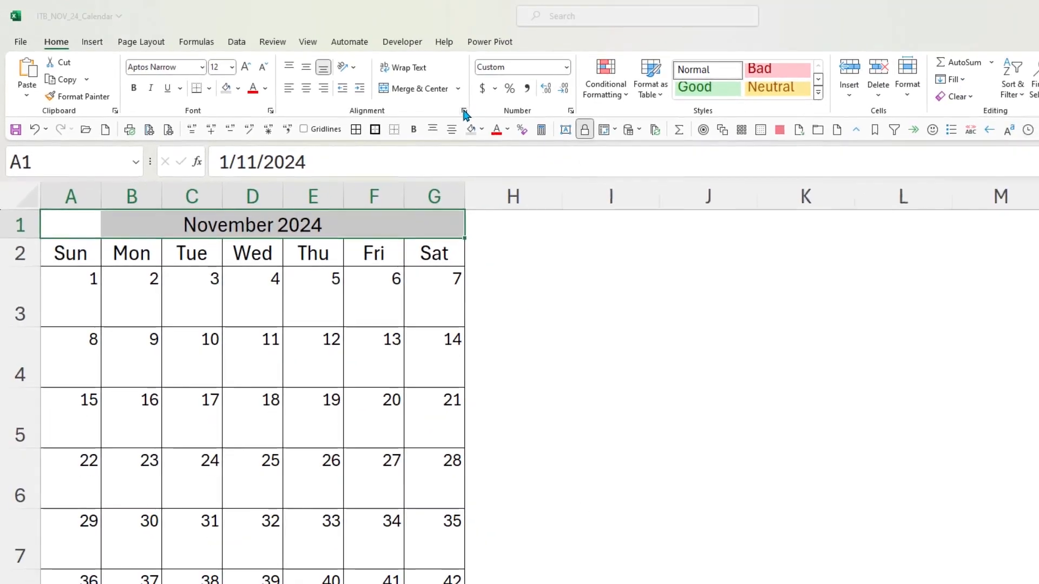
pyautogui.click(463, 112)
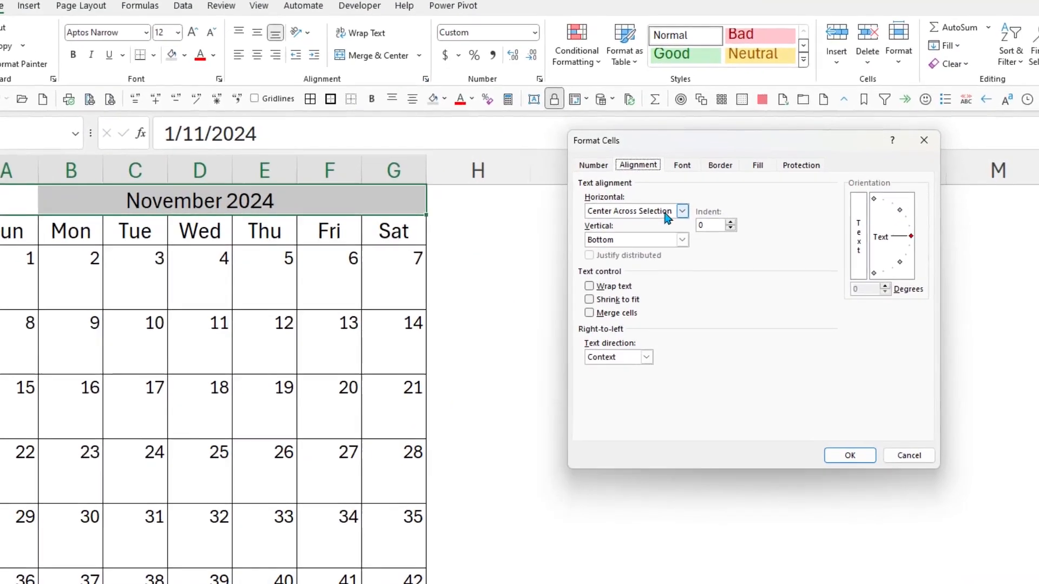
pyautogui.click(705, 235)
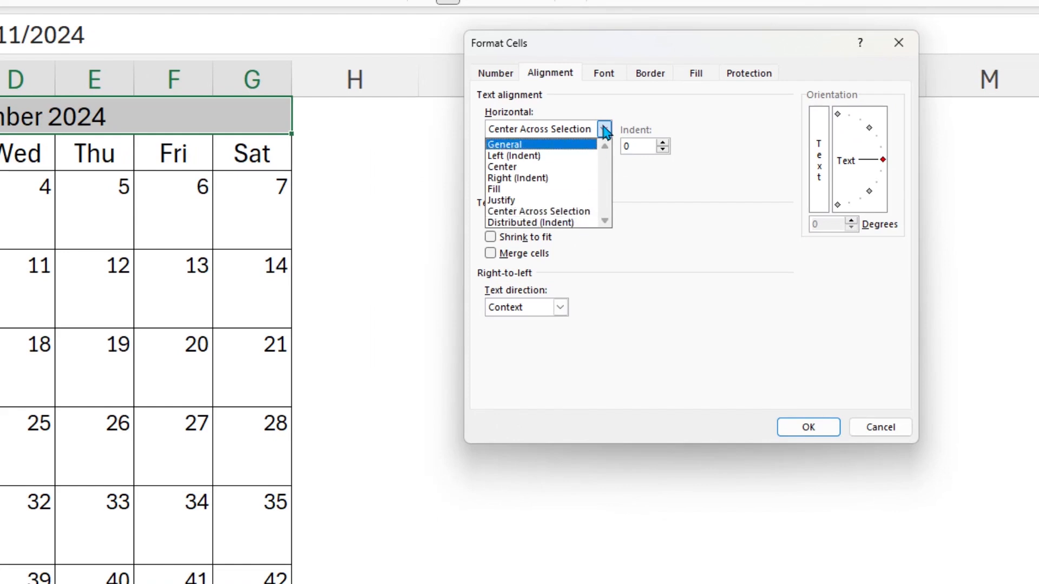
pyautogui.click(583, 212)
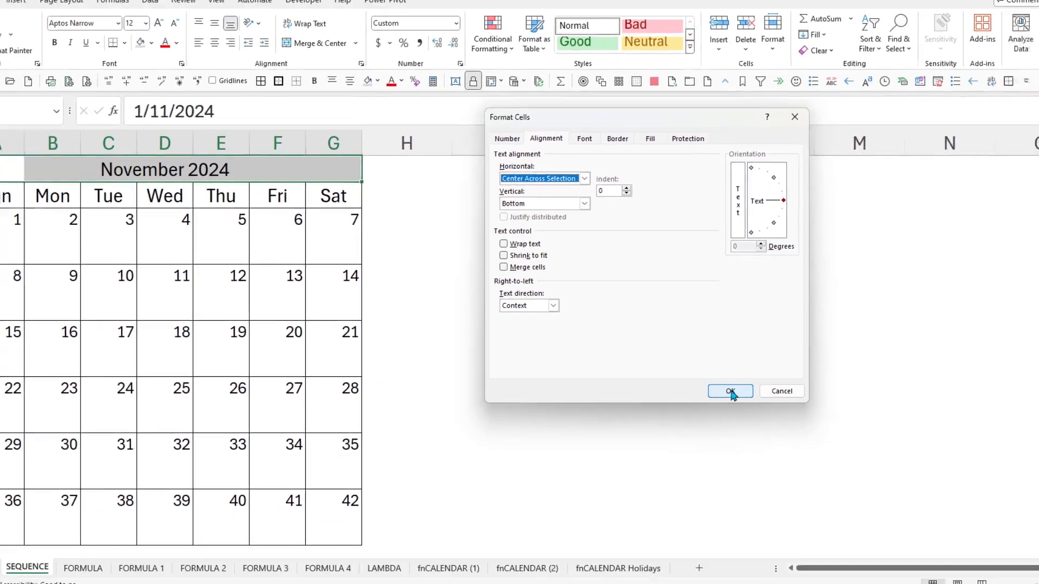
pyautogui.click(808, 426)
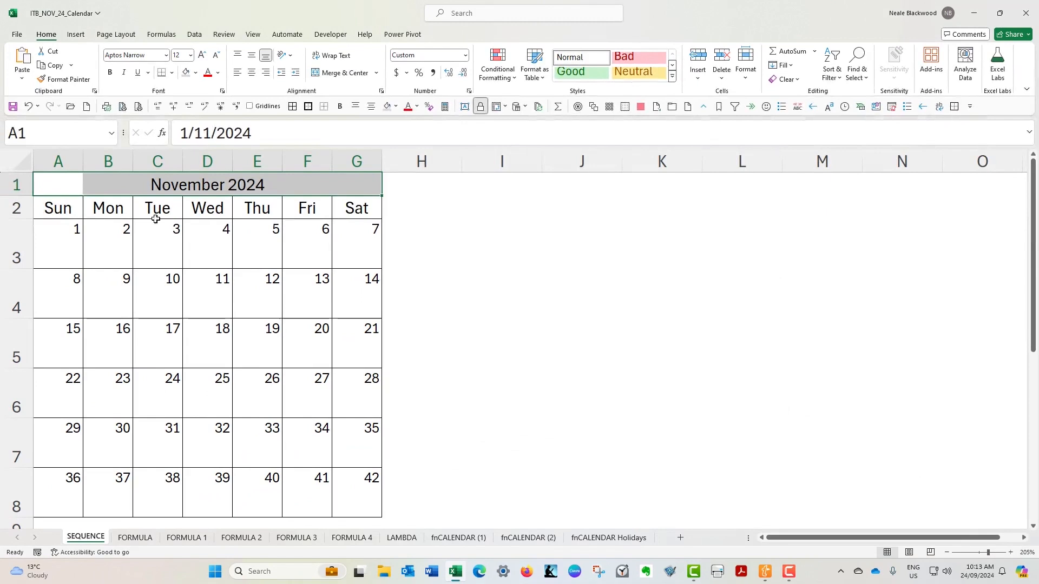
# - Check the individual cells beneath the month heading in row 1, and reselect the range A1:G1
pyautogui.click(359, 184)
pyautogui.click(323, 184)
pyautogui.click(266, 184)
pyautogui.click(212, 185)
pyautogui.click(109, 184)
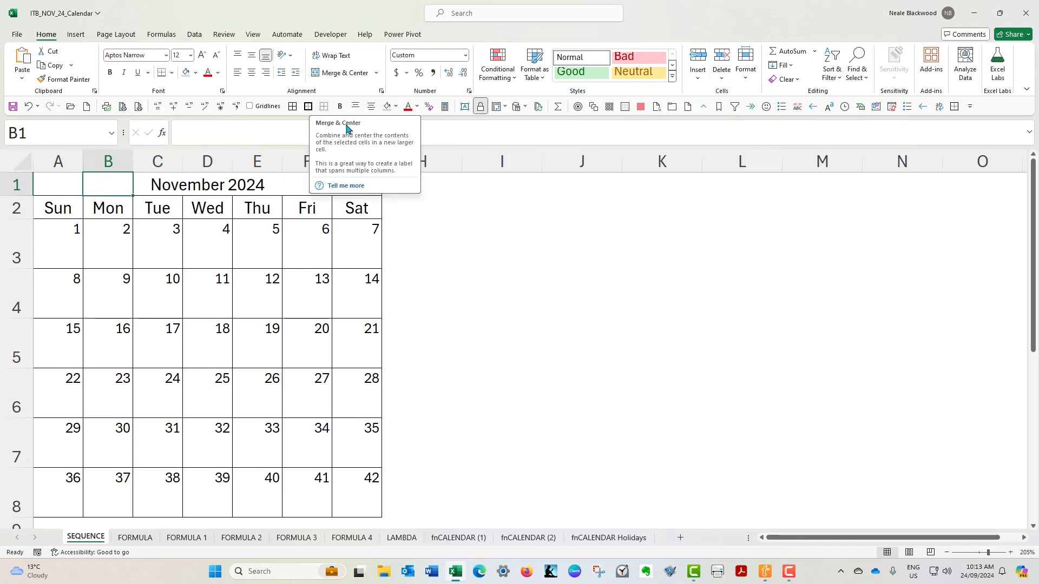
pyautogui.click(49, 183)
pyautogui.moveTo(49, 183); pyautogui.dragTo(336, 183)
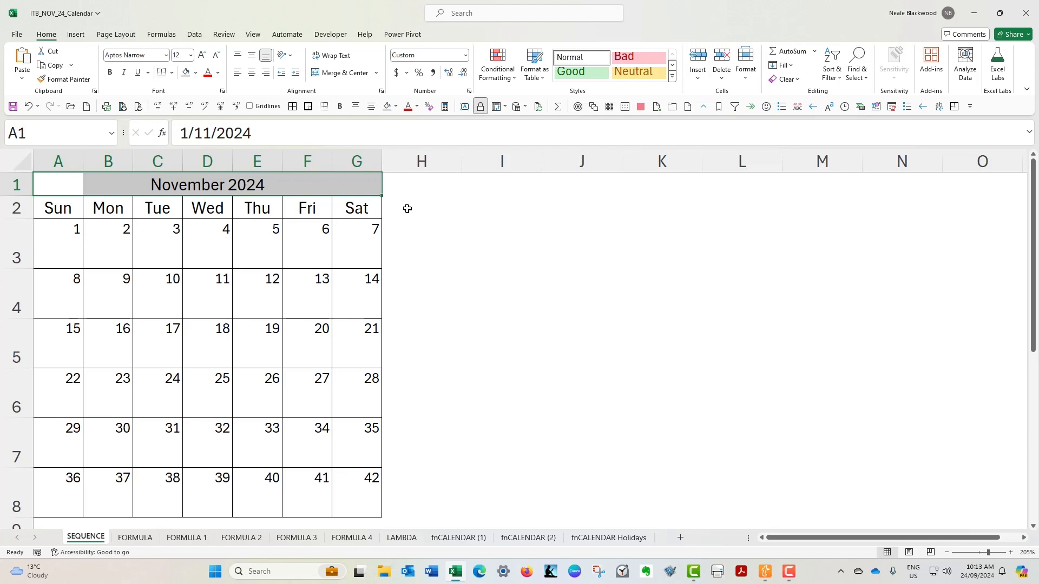
# - Examine the date stored in A1 and the weekday headings in A2:G2
pyautogui.click(58, 183)
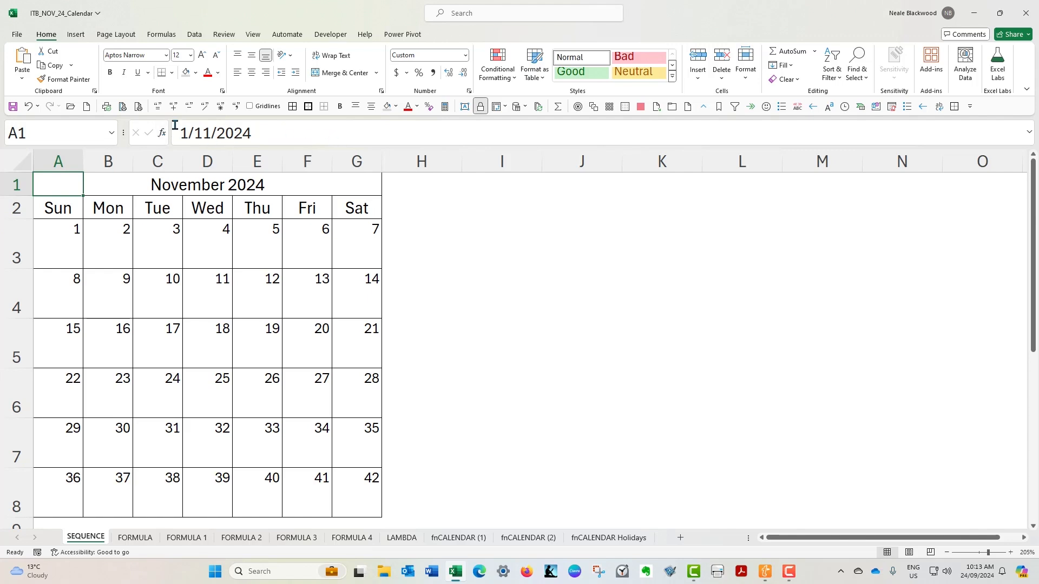
pyautogui.click(262, 132)
pyautogui.moveTo(78, 208); pyautogui.dragTo(342, 215)
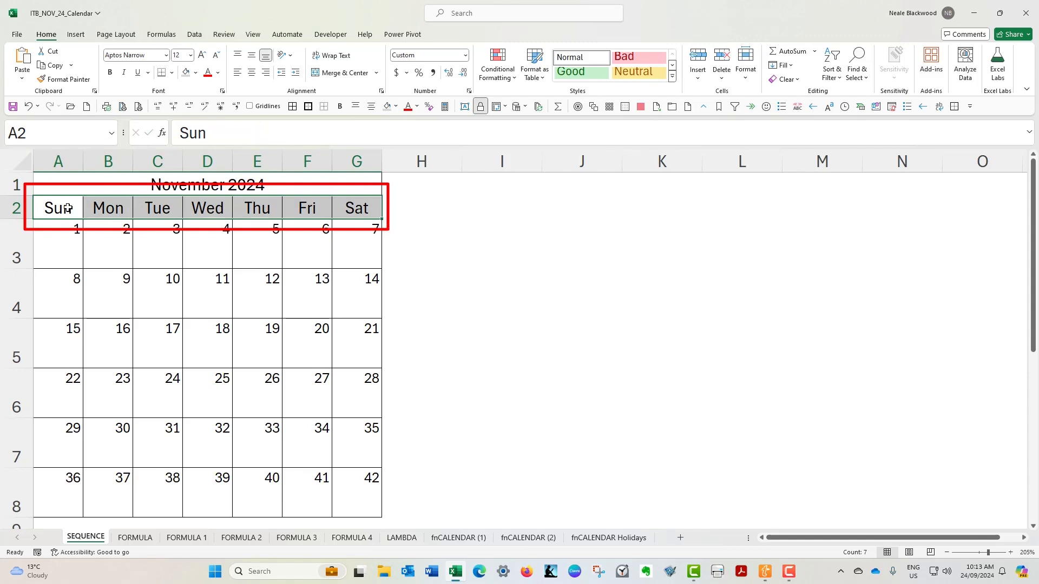
# - Examine the rows and columns arguments of the A3 formula =SEQUENCE(6,7), keeping the formula as it is
pyautogui.click(66, 249)
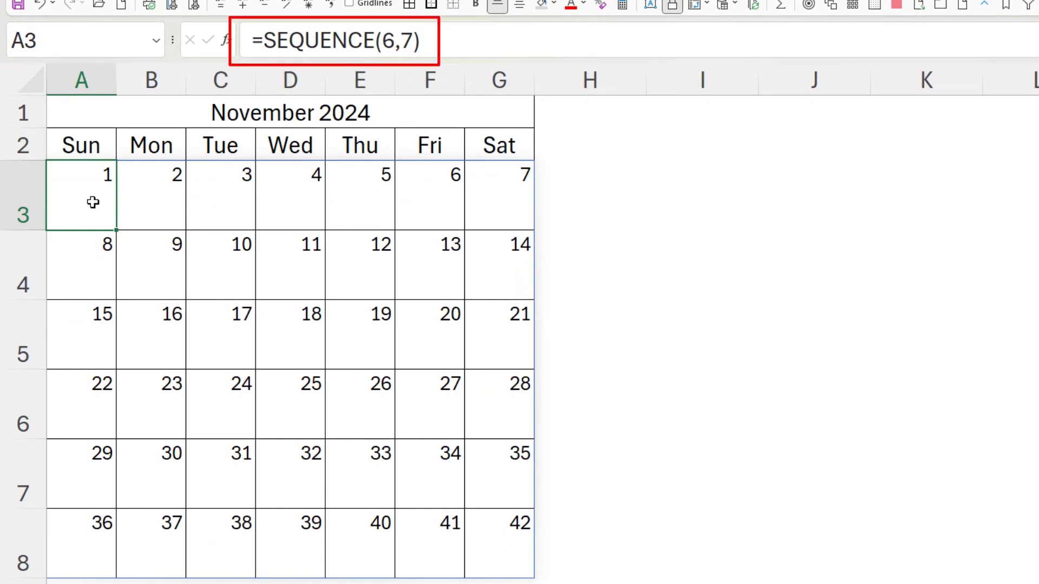
pyautogui.doubleClick(389, 40)
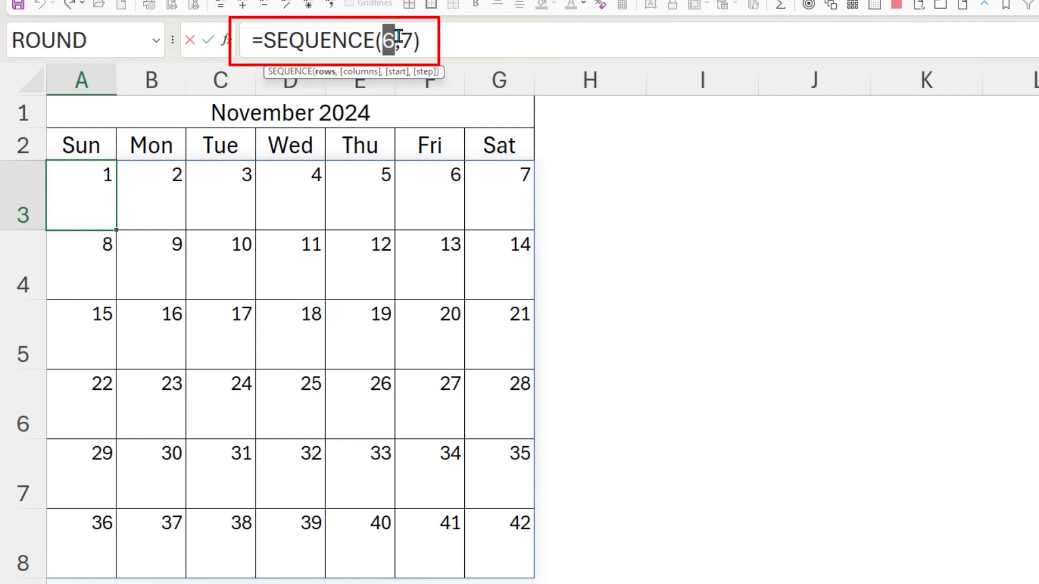
pyautogui.doubleClick(408, 40)
pyautogui.click(414, 40)
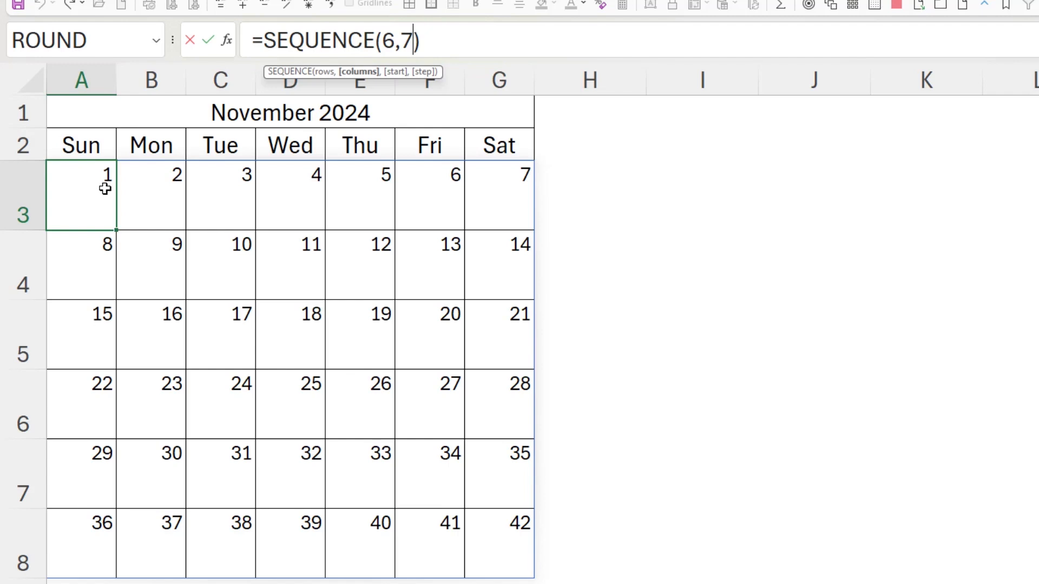
pyautogui.click(208, 40)
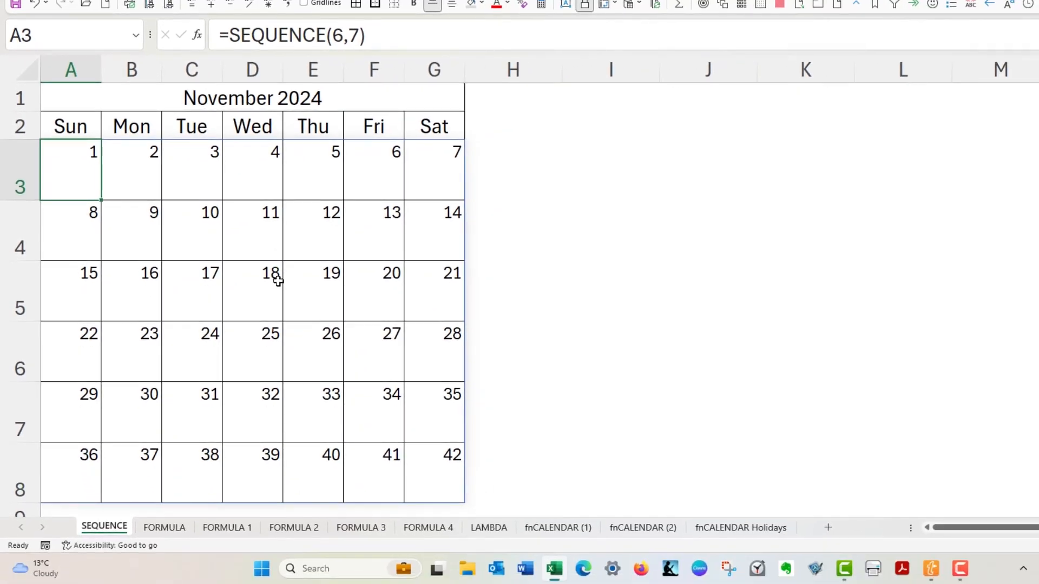
# - On the FORMULA sheet, examine the A1+SEQUENCE(6,7) and -WEEKDAY(A1) parts of the A3 formula
pyautogui.click(165, 528)
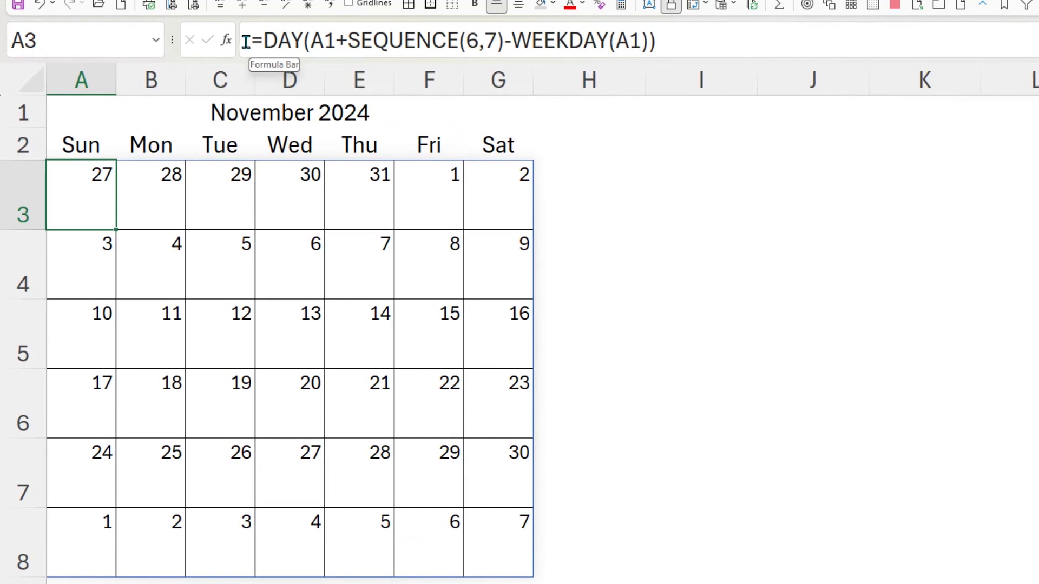
pyautogui.doubleClick(323, 40)
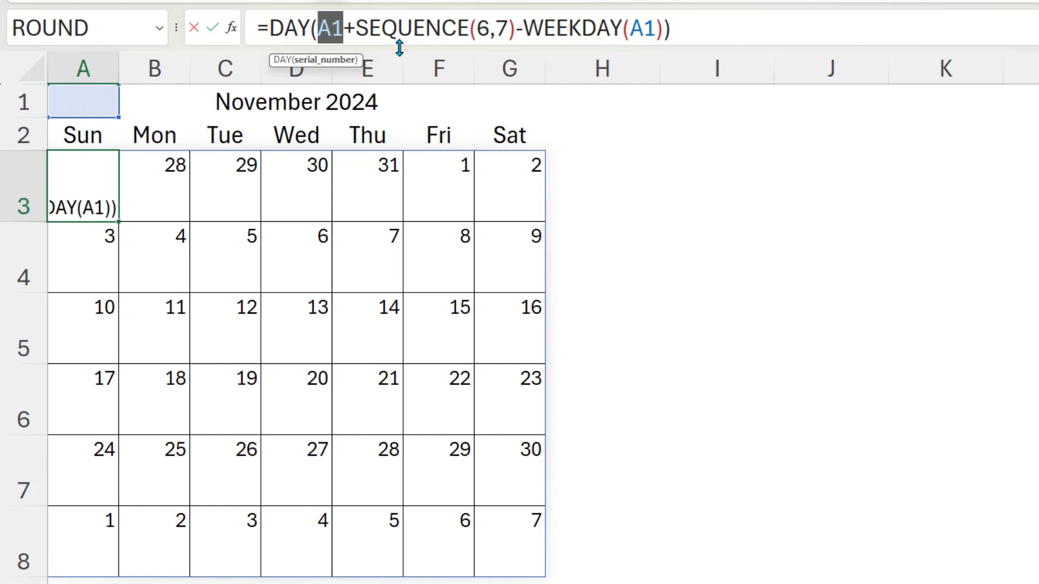
pyautogui.moveTo(318, 26); pyautogui.dragTo(514, 30)
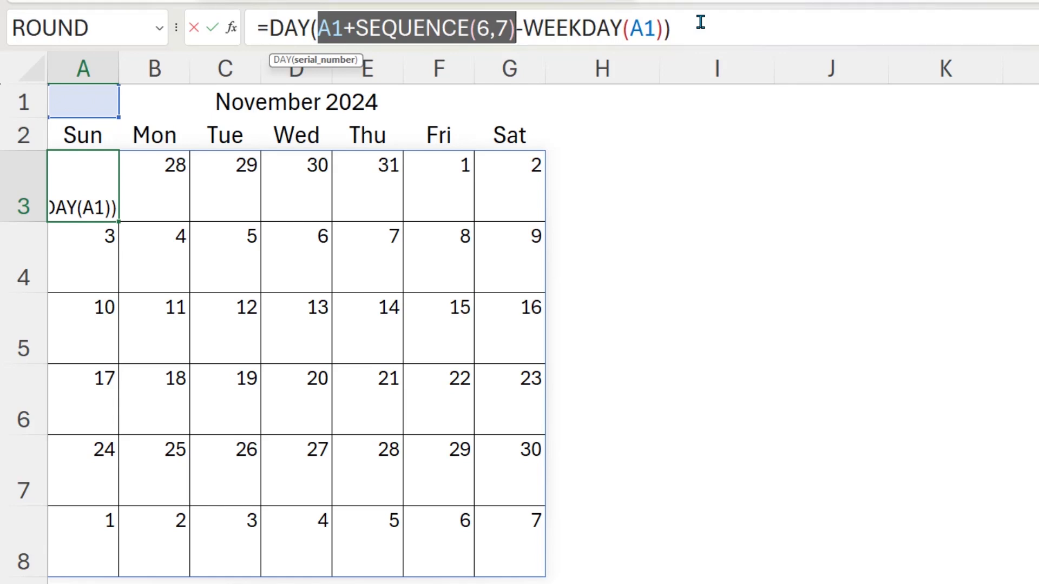
pyautogui.moveTo(517, 32); pyautogui.dragTo(664, 33)
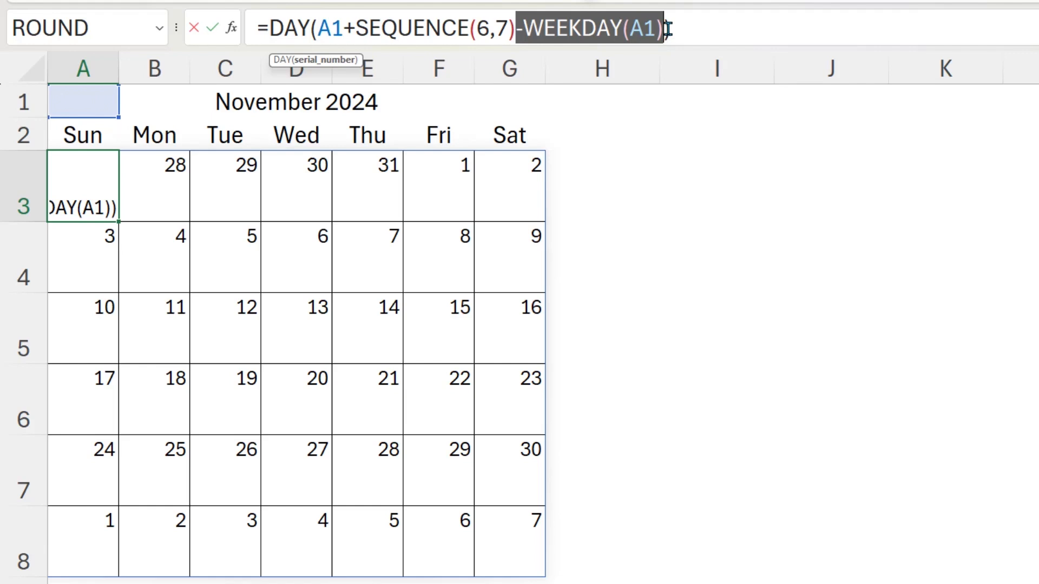
pyautogui.moveTo(319, 27); pyautogui.dragTo(548, 49)
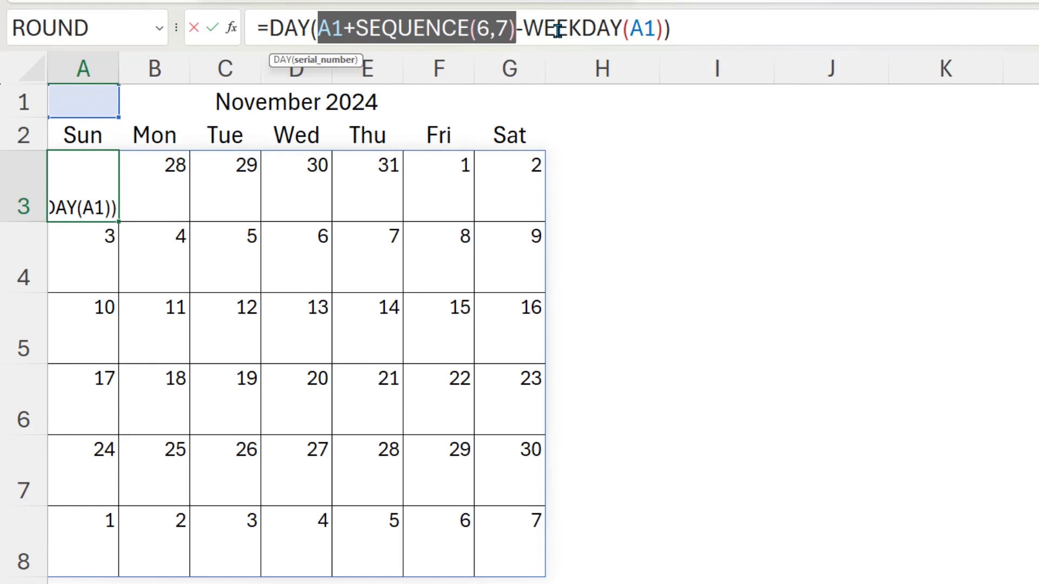
pyautogui.click(519, 27)
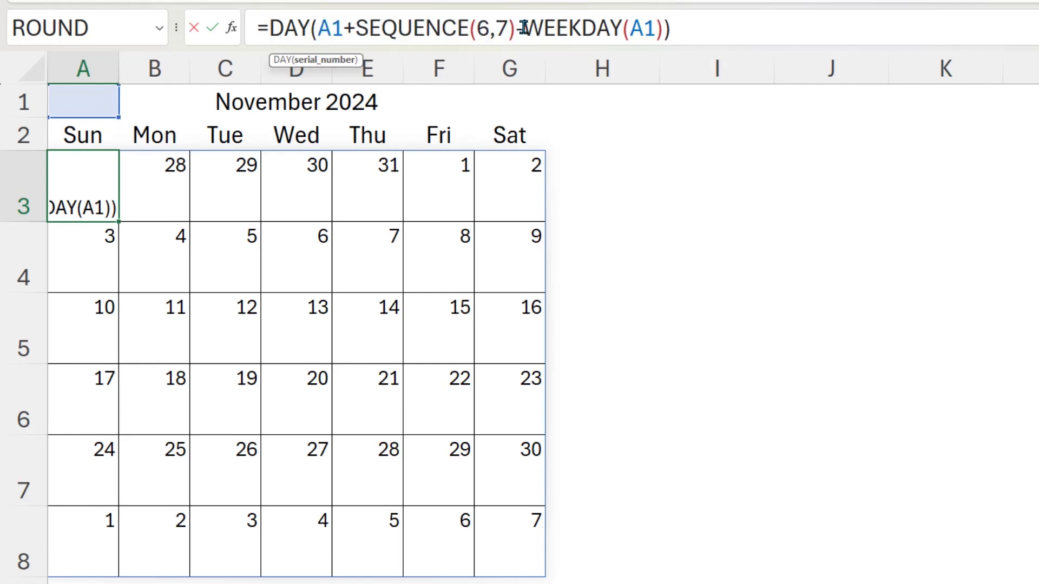
# - Examine the previous-month days in A3:E3, the month's first day in F3, and the following-month days in A8:G8
pyautogui.click(366, 176)
pyautogui.moveTo(86, 171); pyautogui.dragTo(349, 173)
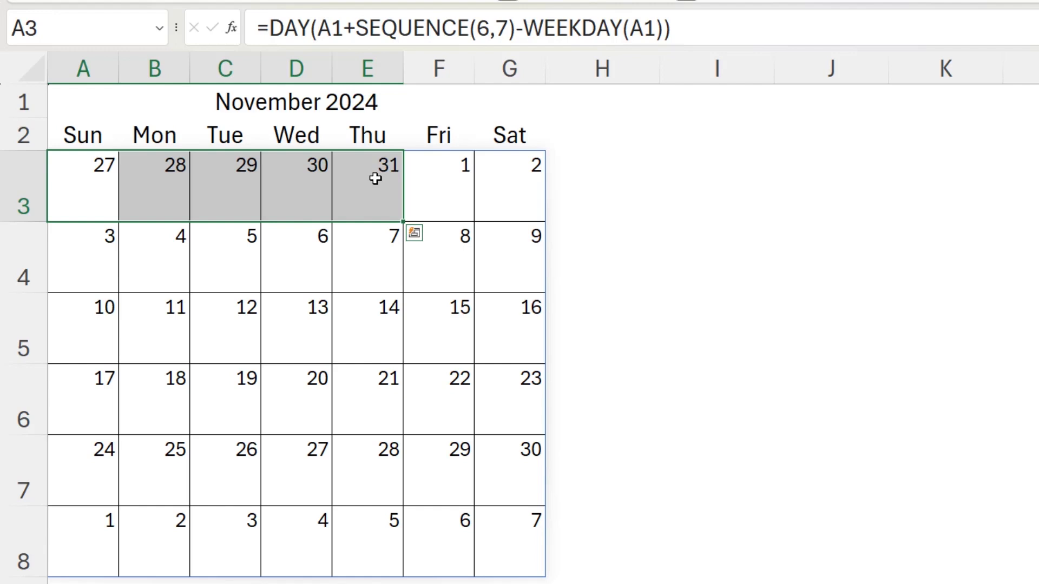
pyautogui.click(444, 174)
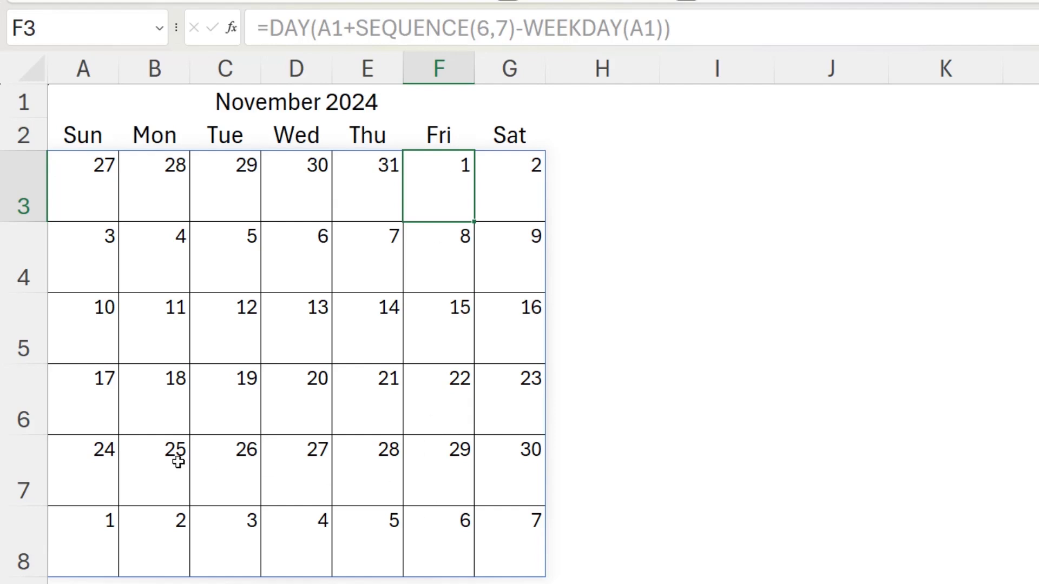
pyautogui.moveTo(60, 556); pyautogui.dragTo(490, 552)
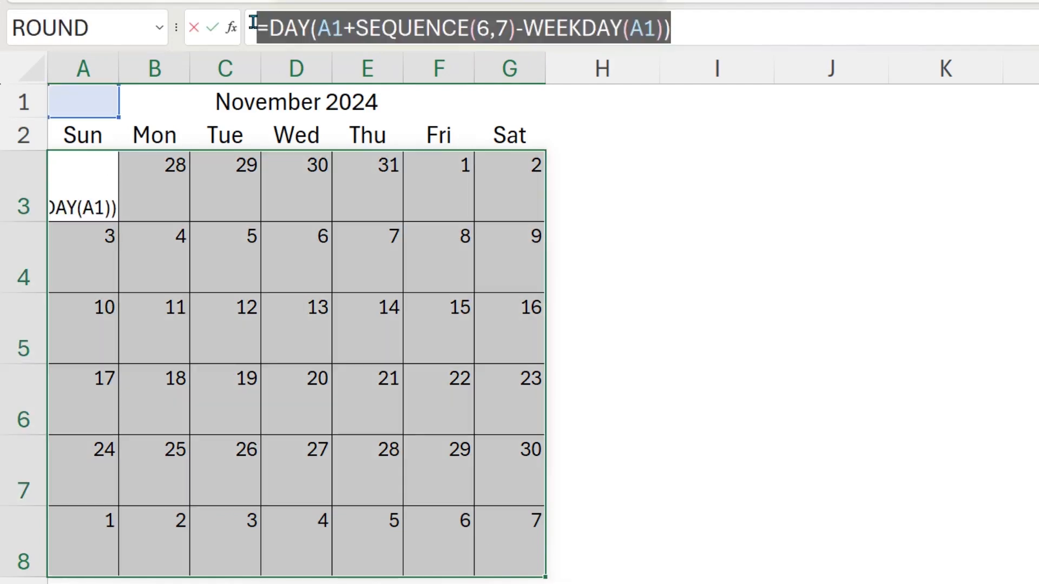
# - Review the whole A3 formula without changing it, along with the date grid, the weekday headings, and the first and last weeks
pyautogui.moveTo(254, 23); pyautogui.dragTo(698, 35)
pyautogui.press('Escape')
pyautogui.moveTo(107, 169); pyautogui.dragTo(487, 509)
pyautogui.moveTo(90, 132); pyautogui.dragTo(508, 137)
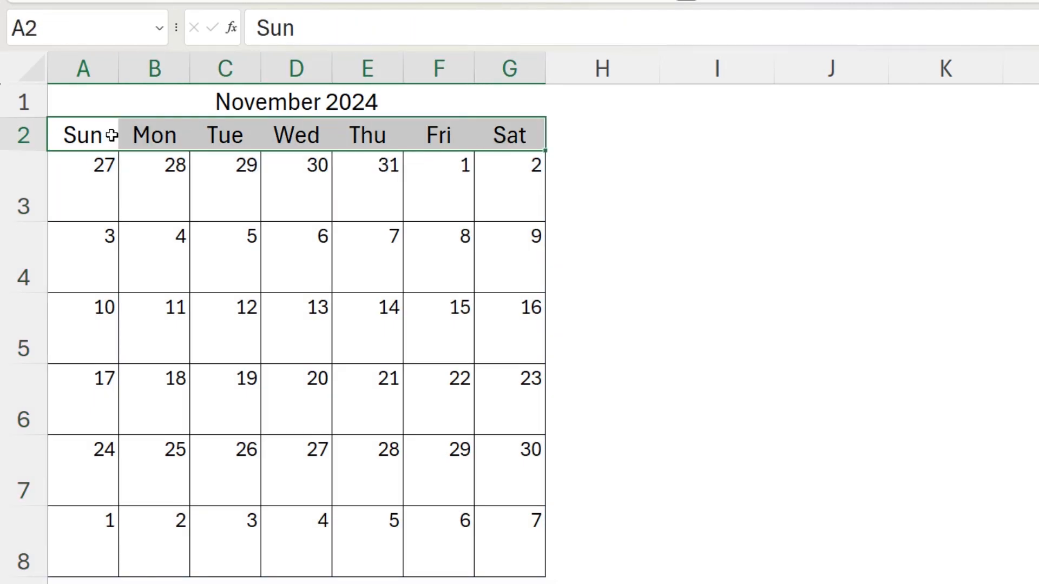
pyautogui.moveTo(86, 168); pyautogui.dragTo(332, 203)
pyautogui.moveTo(111, 524); pyautogui.dragTo(495, 511)
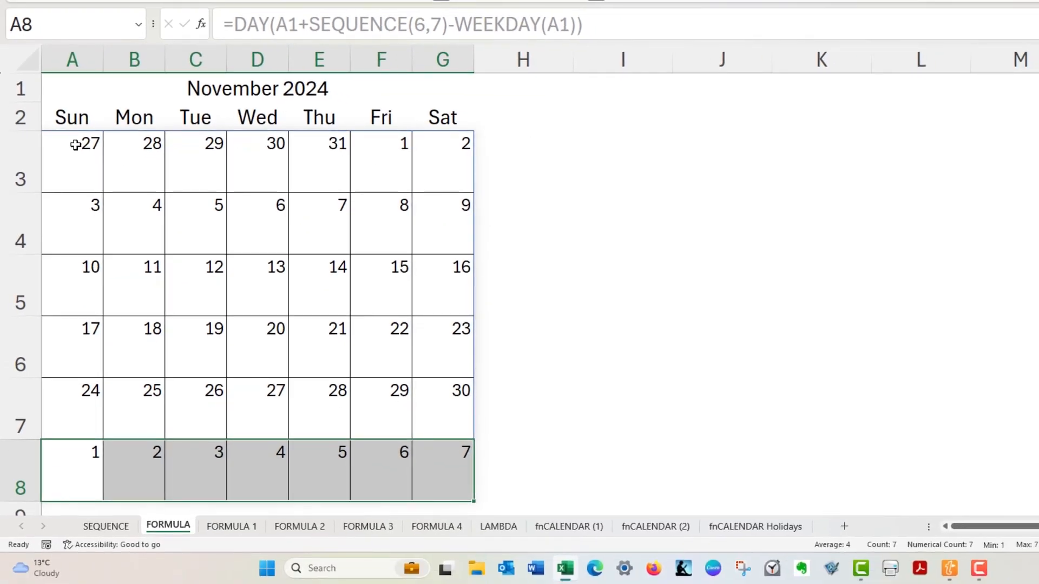
# - On the FORMULA 1 sheet, examine the MONTH comparison and the repeated A1+SEQUENCE(6,7)-WEEKDAY(A1) calculation in the A3 formula
pyautogui.click(232, 525)
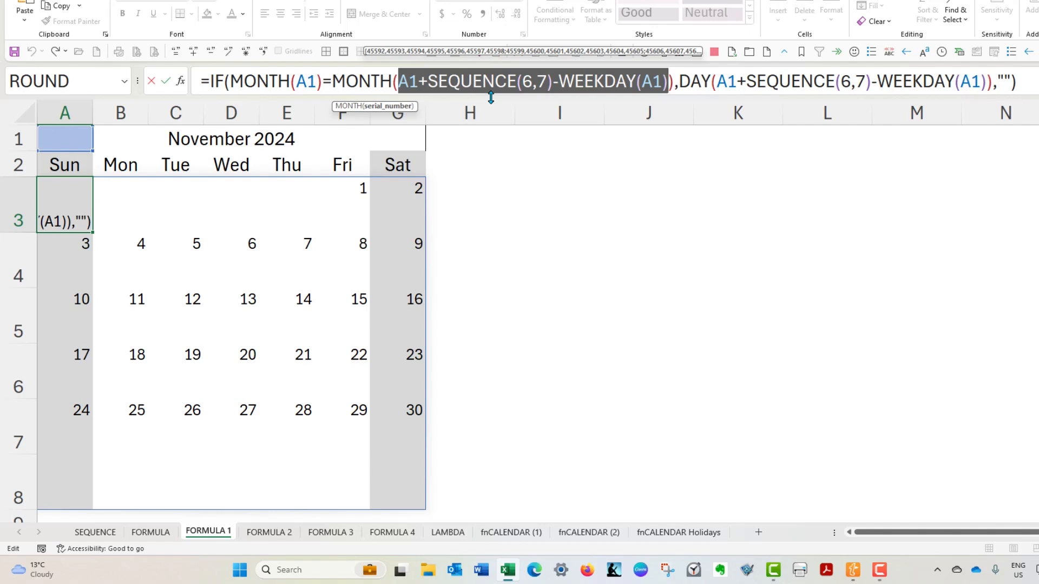
pyautogui.click(231, 82)
pyautogui.moveTo(231, 82); pyautogui.dragTo(310, 81)
pyautogui.moveTo(321, 81)
pyautogui.mouseDown()
pyautogui.moveTo(678, 84)
pyautogui.moveTo(332, 81)
pyautogui.mouseUp()
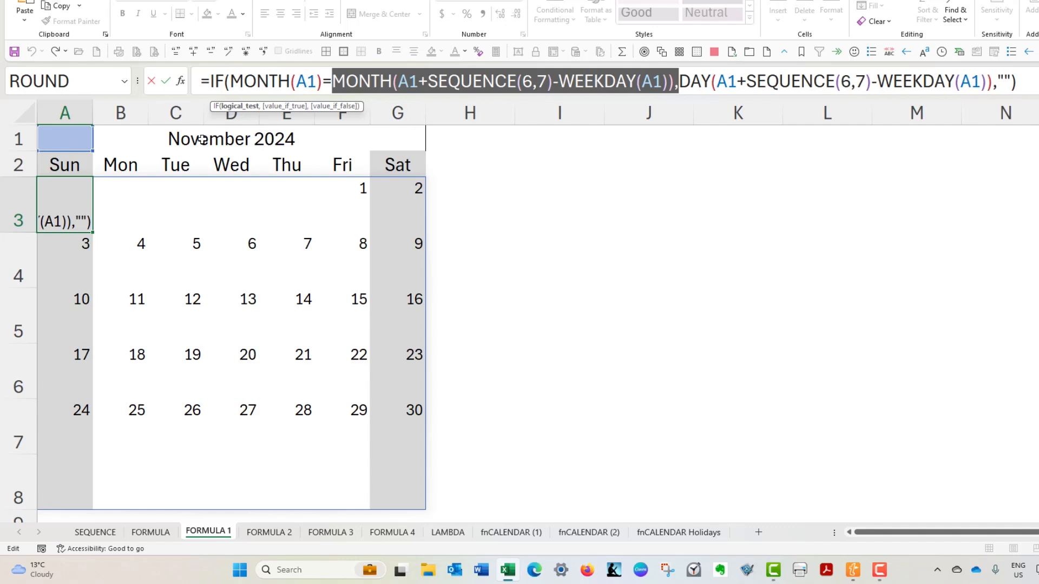
pyautogui.moveTo(334, 81); pyautogui.dragTo(986, 81)
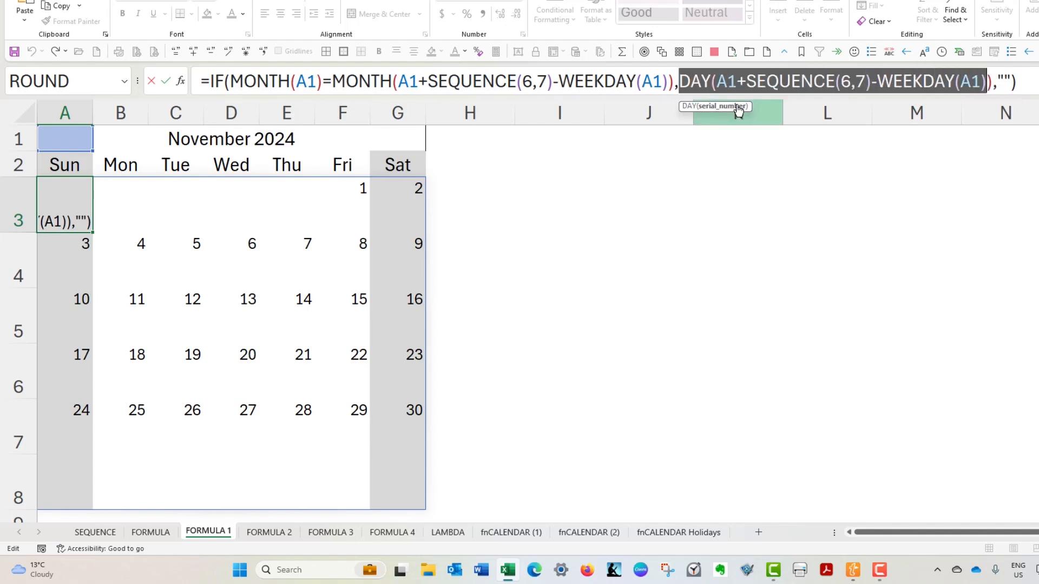
pyautogui.moveTo(399, 82); pyautogui.dragTo(669, 81)
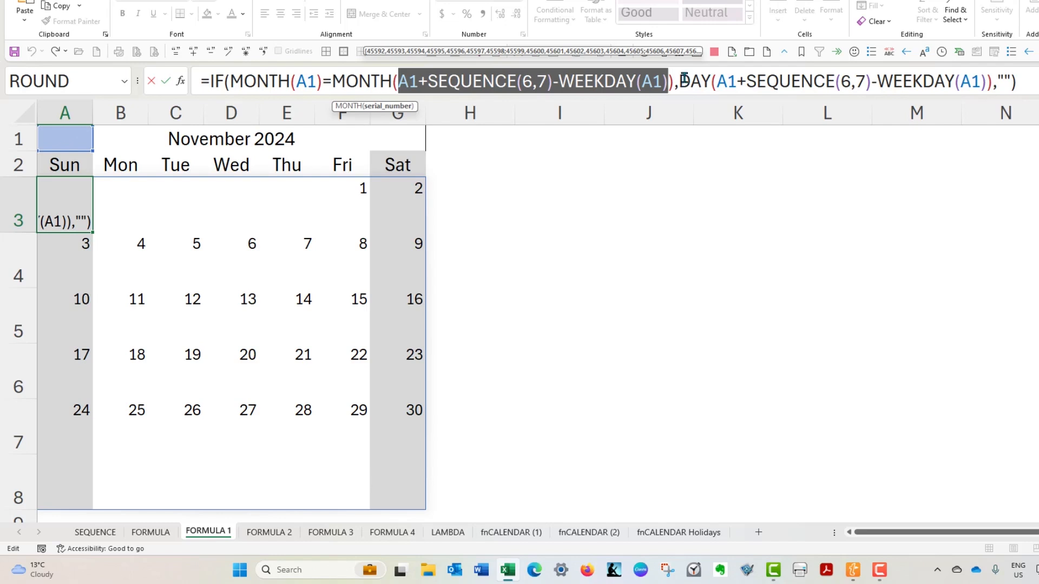
pyautogui.moveTo(717, 81); pyautogui.dragTo(986, 82)
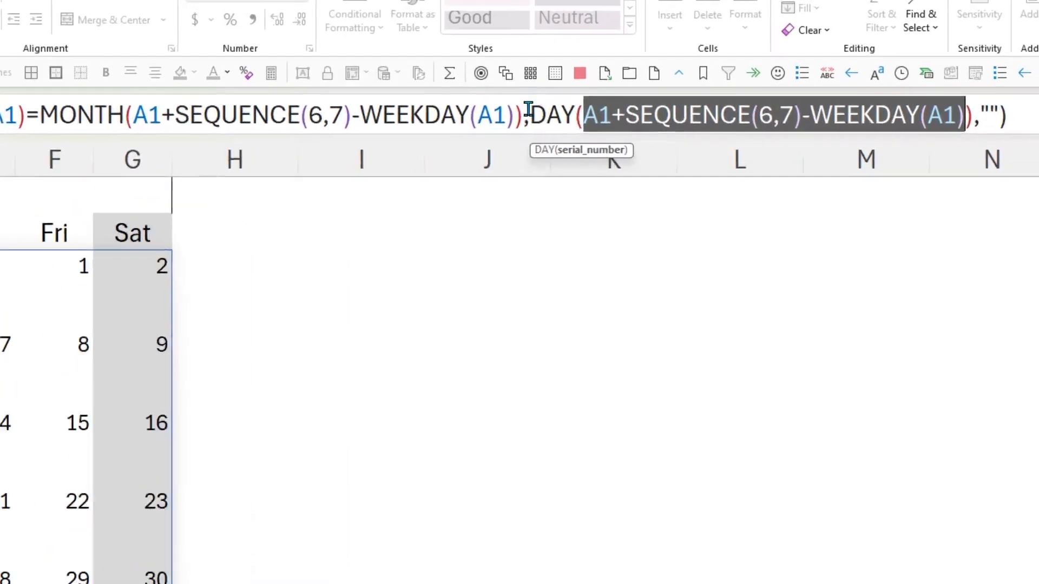
# - Examine the A3 IF formula's DAY result, MONTH logical test, and empty-text alternative
pyautogui.click(692, 81)
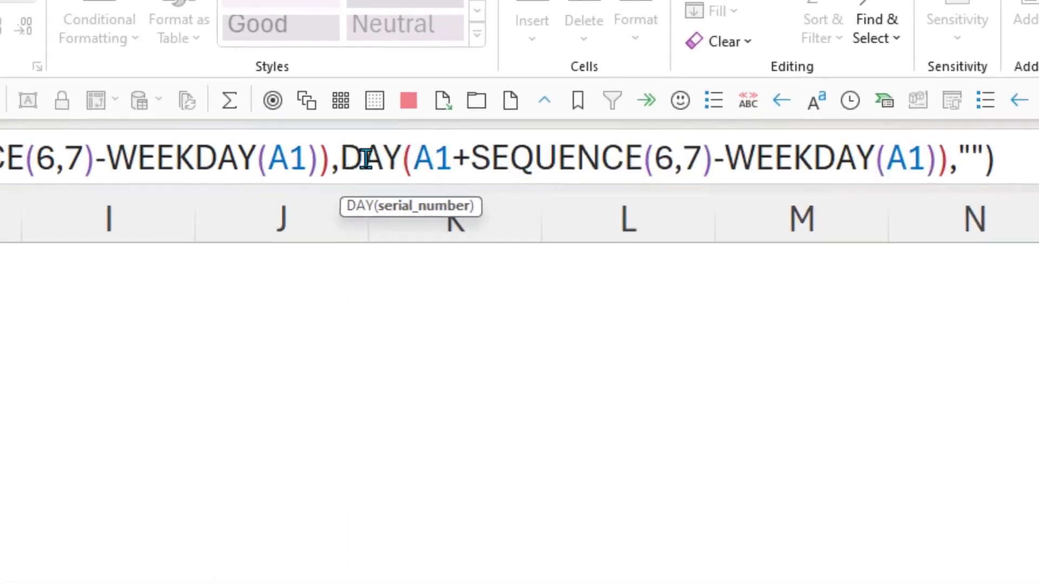
pyautogui.moveTo(341, 159); pyautogui.dragTo(944, 163)
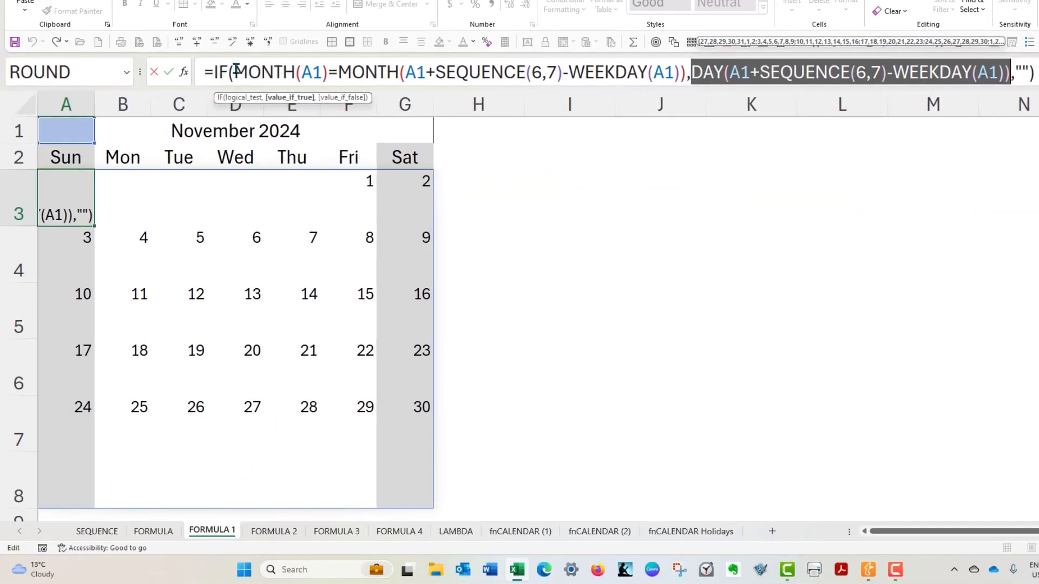
pyautogui.moveTo(235, 71); pyautogui.dragTo(688, 72)
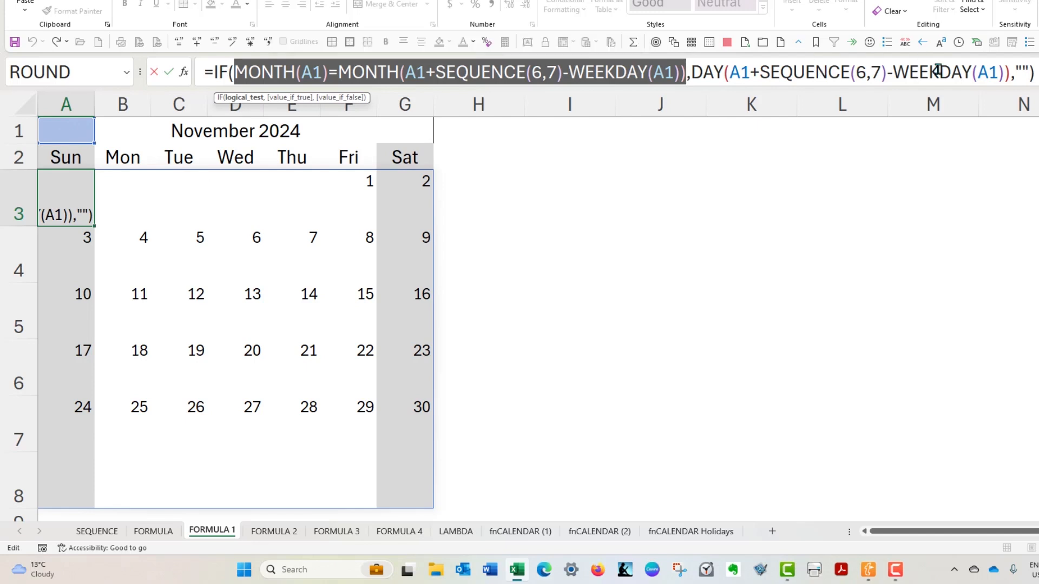
pyautogui.moveTo(1013, 71); pyautogui.dragTo(1029, 70)
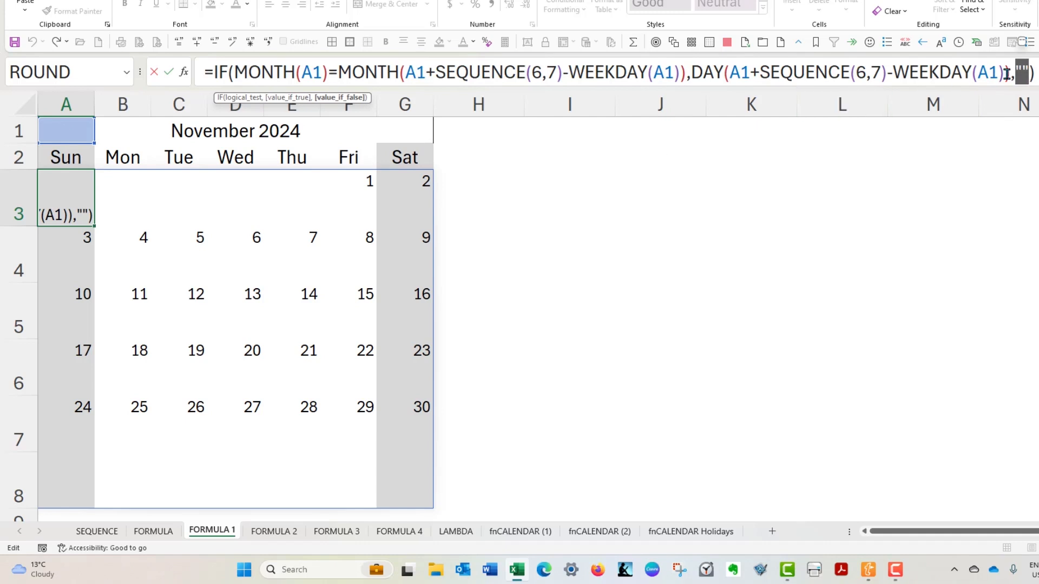
pyautogui.moveTo(1015, 69); pyautogui.dragTo(1027, 71)
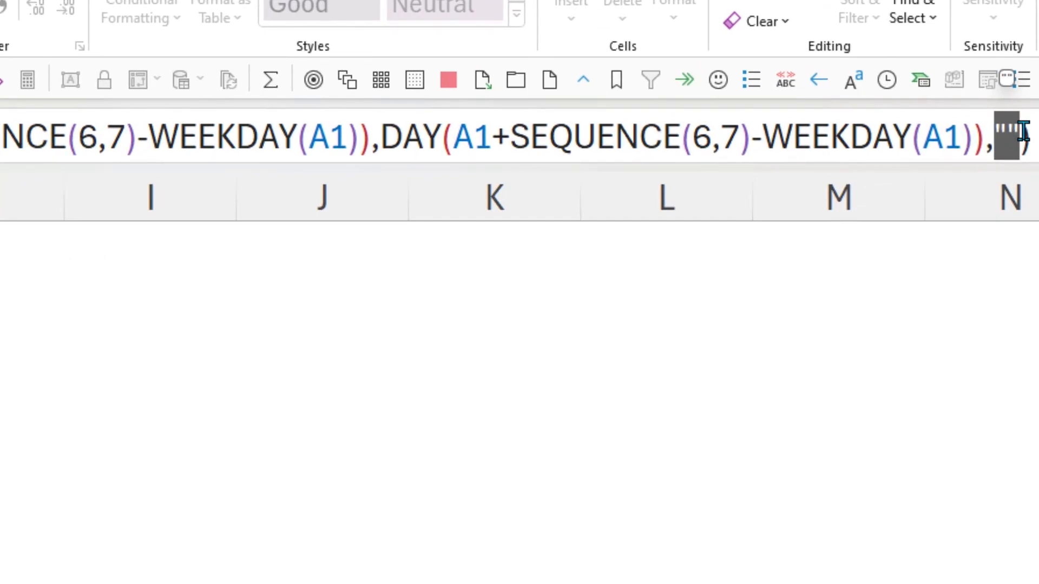
# - Examine the date array calculated by A1+SEQUENCE(6,7)-WEEKDAY(A1) within the second MONTH function of A3's formula, leaving the formula unchanged
pyautogui.click(1019, 134)
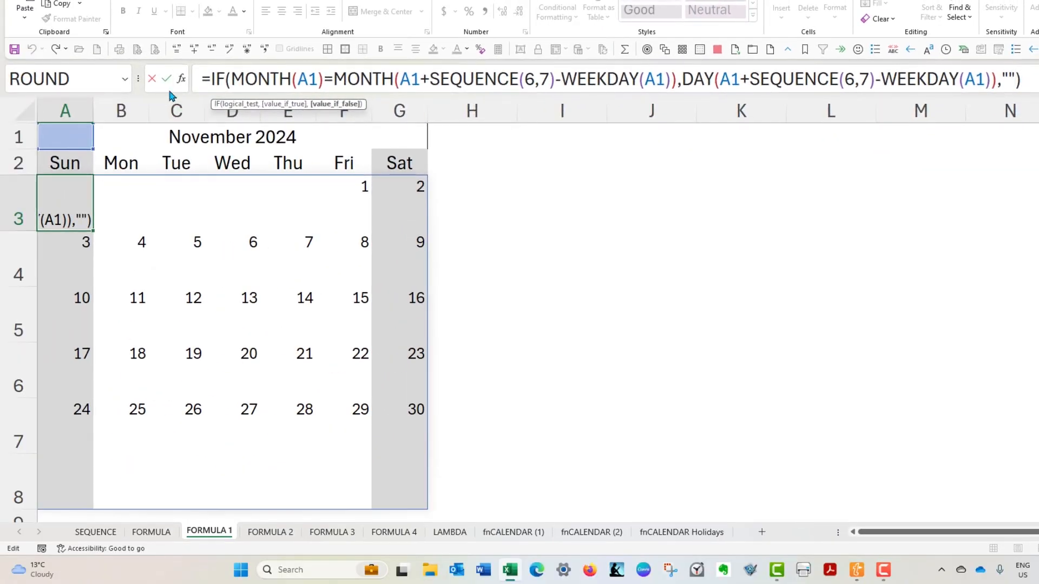
pyautogui.click(166, 79)
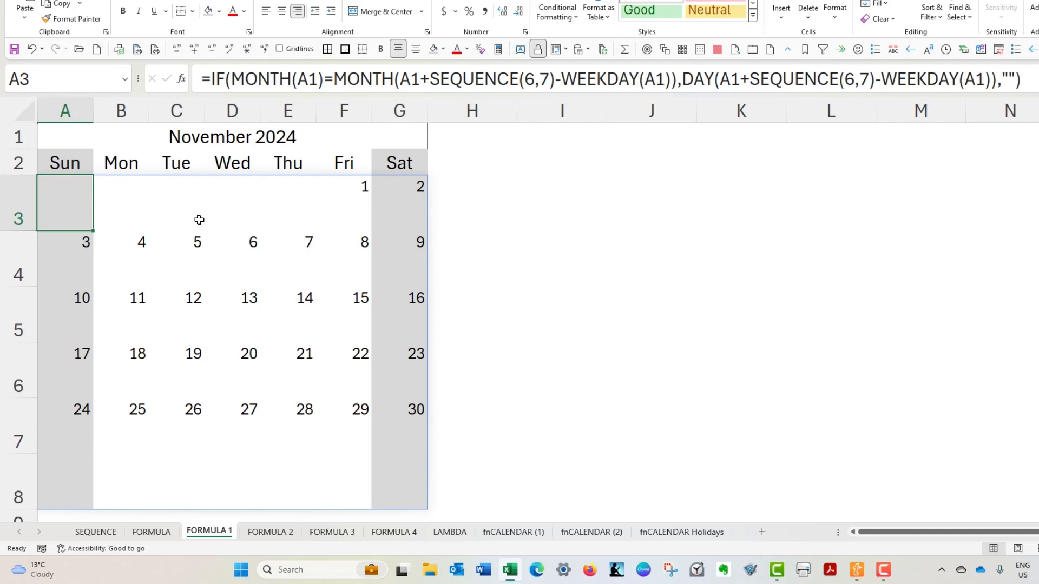
pyautogui.moveTo(411, 78); pyautogui.dragTo(672, 77)
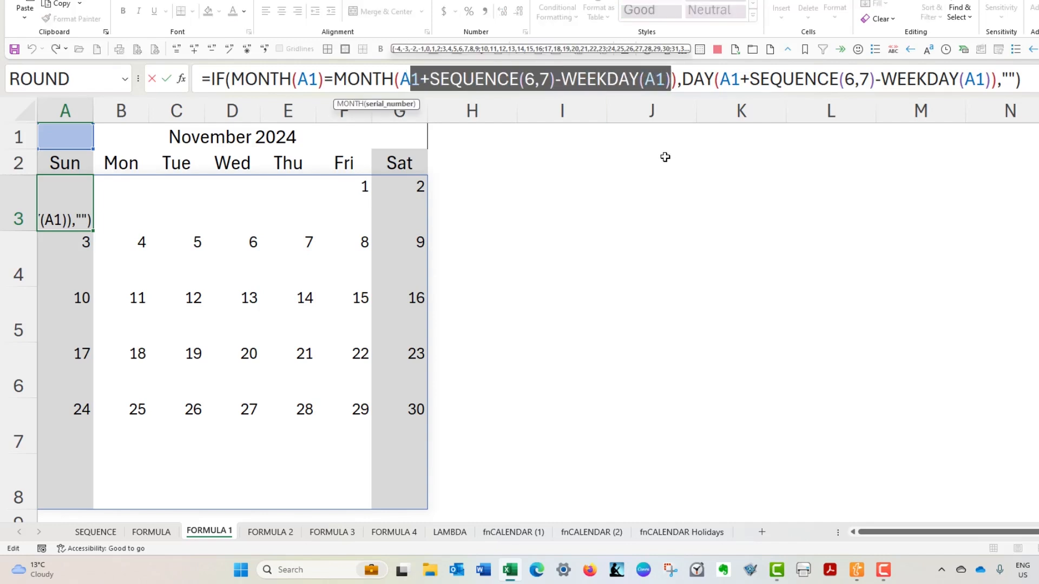
pyautogui.moveTo(403, 77); pyautogui.dragTo(662, 78)
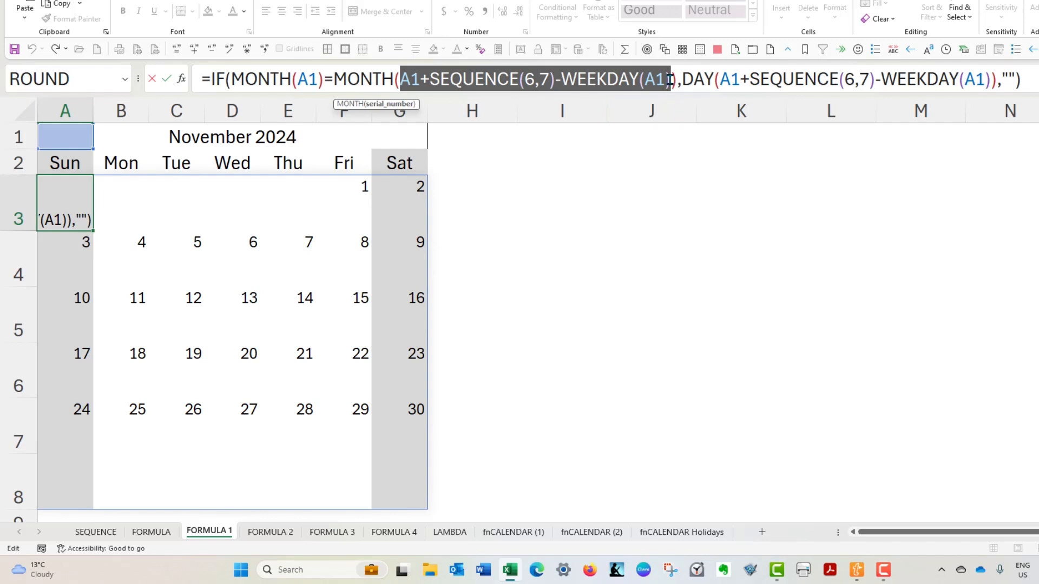
pyautogui.moveTo(404, 81); pyautogui.dragTo(656, 79)
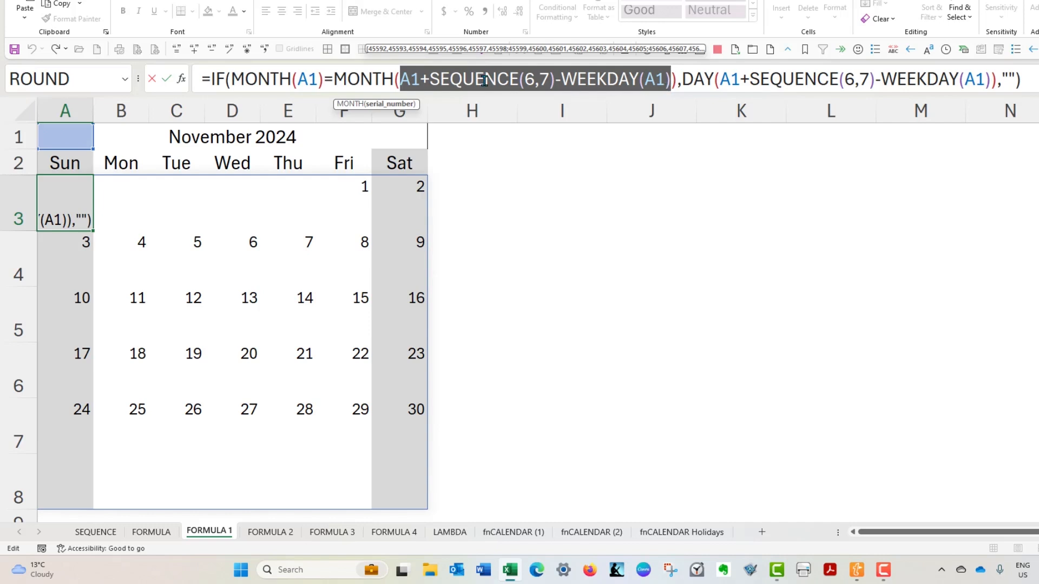
pyautogui.press('Escape')
# - On the FORMULA 2 sheet, examine the LET function's name d and its assigned calculation A1+SEQUENCE(6,7)-WEEKDAY(A1)
pyautogui.click(271, 532)
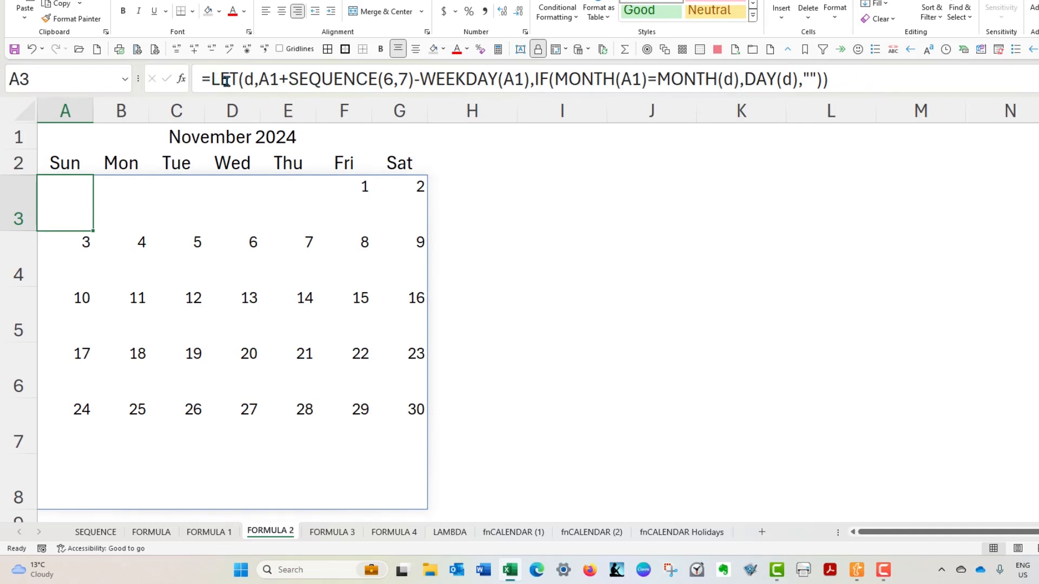
pyautogui.moveTo(214, 73); pyautogui.dragTo(238, 78)
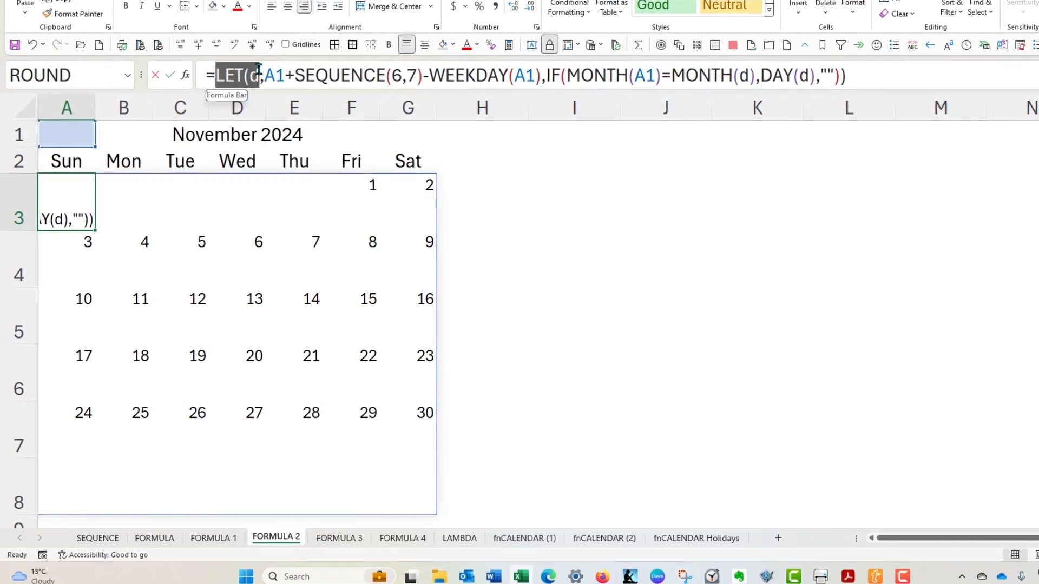
pyautogui.doubleClick(293, 49)
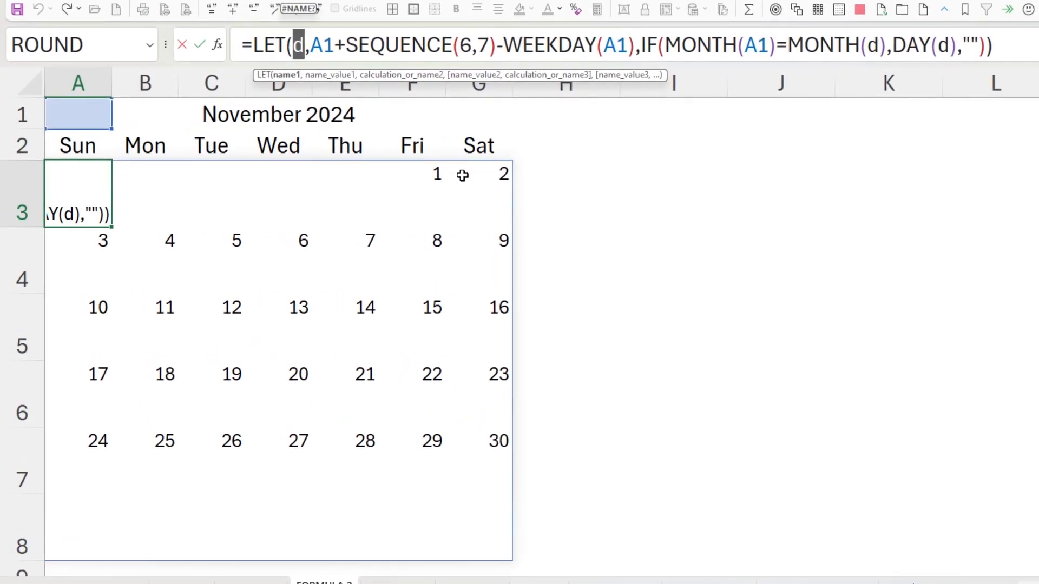
pyautogui.moveTo(310, 43); pyautogui.dragTo(636, 44)
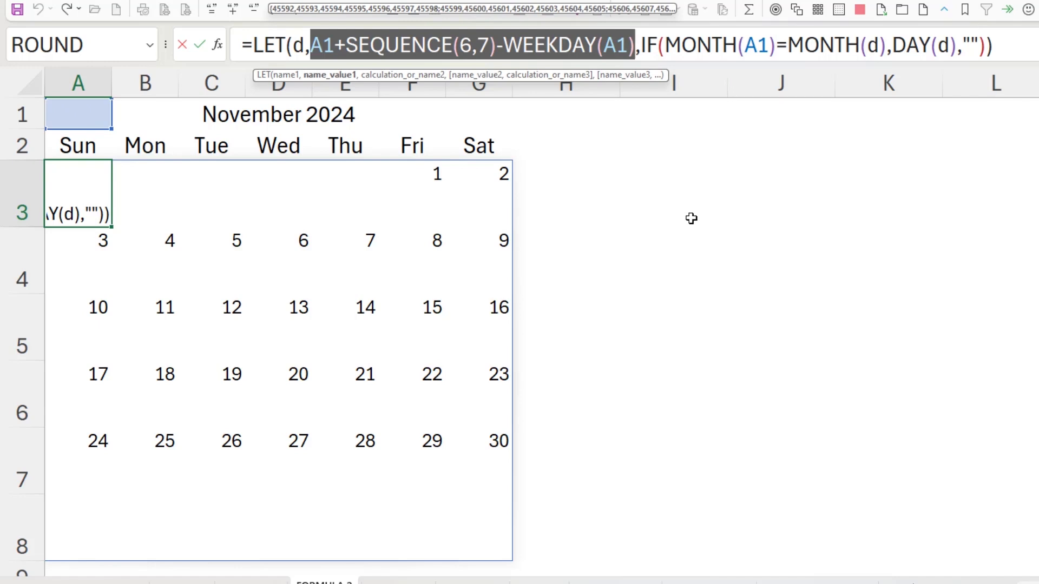
pyautogui.doubleClick(300, 45)
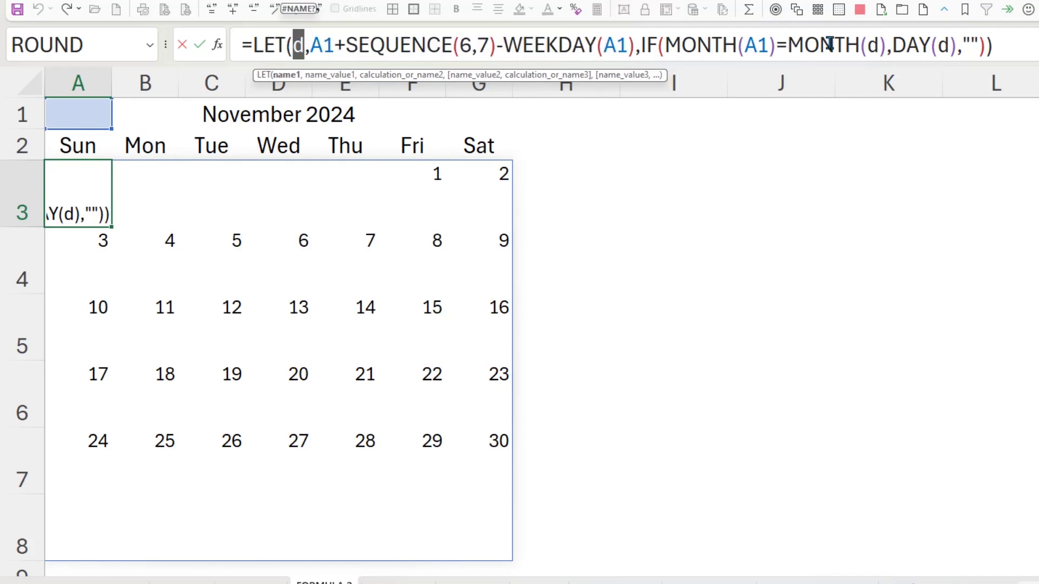
# - Examine the IF part of the LET formula, covering MONTH(A1) and the use of d in MONTH(d) and DAY(d)
pyautogui.click(787, 43)
pyautogui.moveTo(664, 43); pyautogui.dragTo(780, 42)
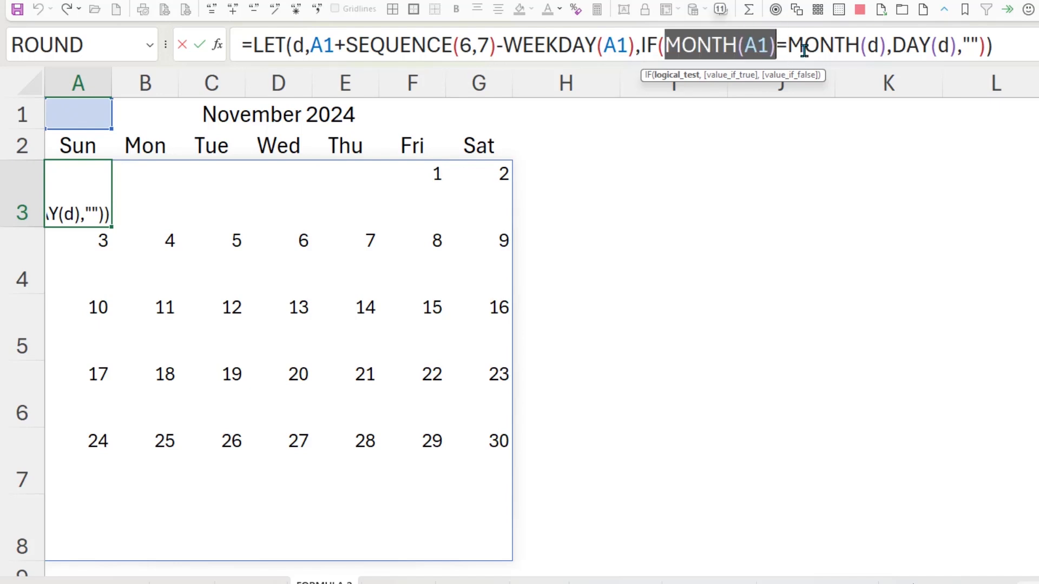
pyautogui.doubleClick(872, 45)
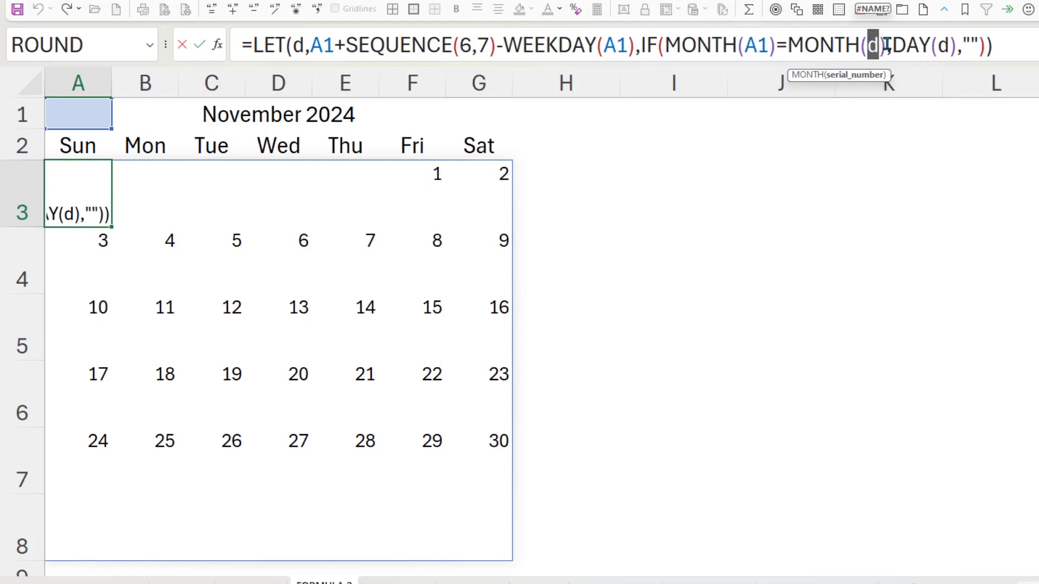
pyautogui.doubleClick(942, 45)
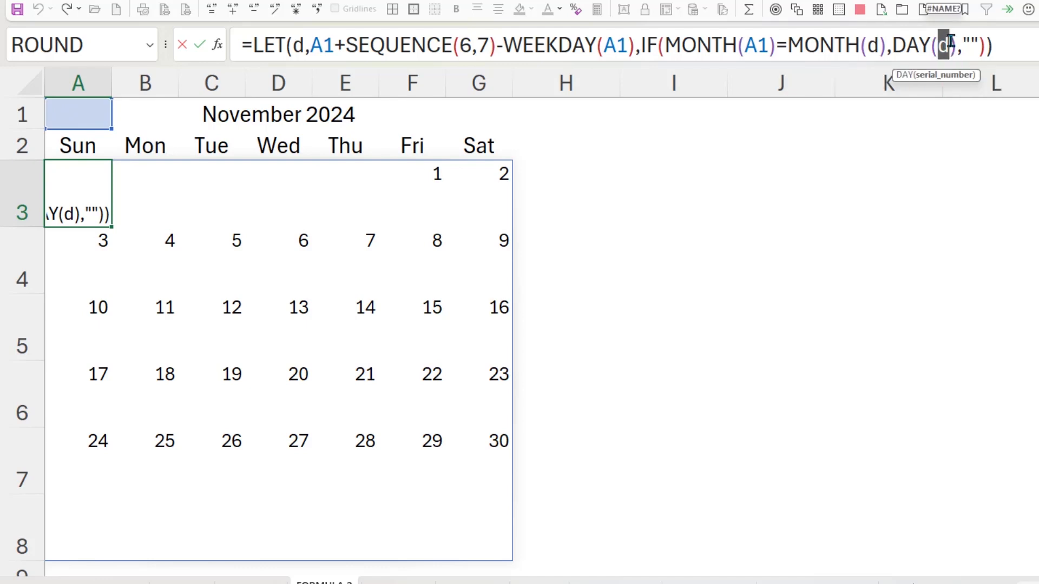
pyautogui.moveTo(893, 44); pyautogui.dragTo(952, 45)
pyautogui.click(951, 46)
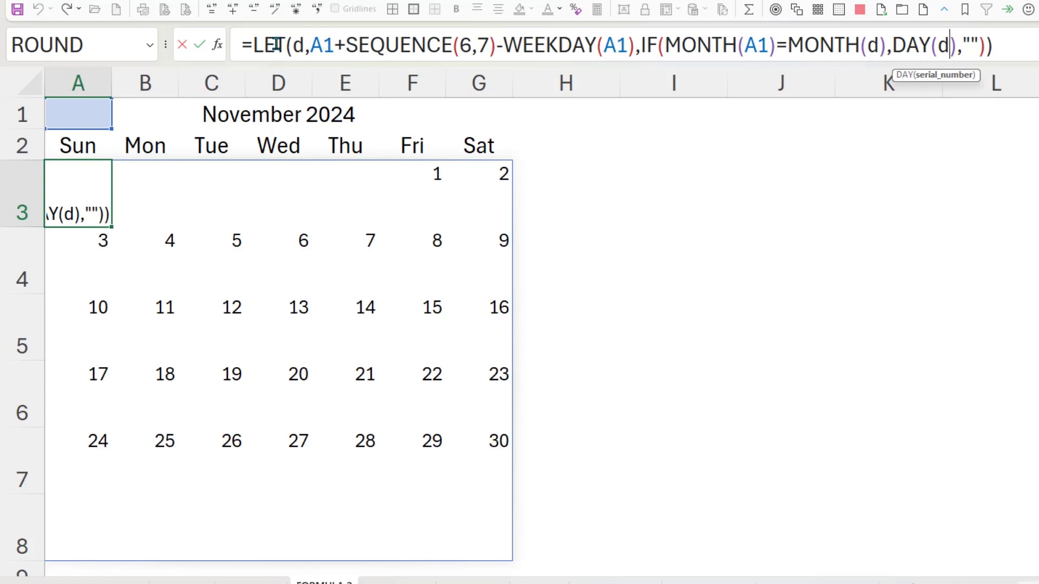
# - Review the single SEQUENCE calculation assigned to d and the whole LET formula in A3 without changing it
pyautogui.moveTo(314, 45); pyautogui.dragTo(637, 45)
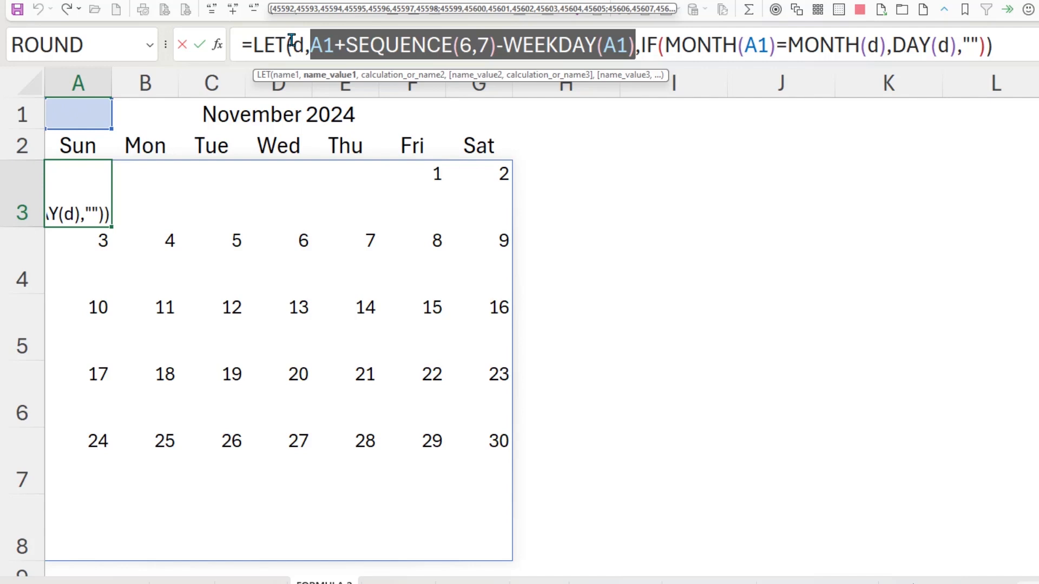
pyautogui.click(200, 45)
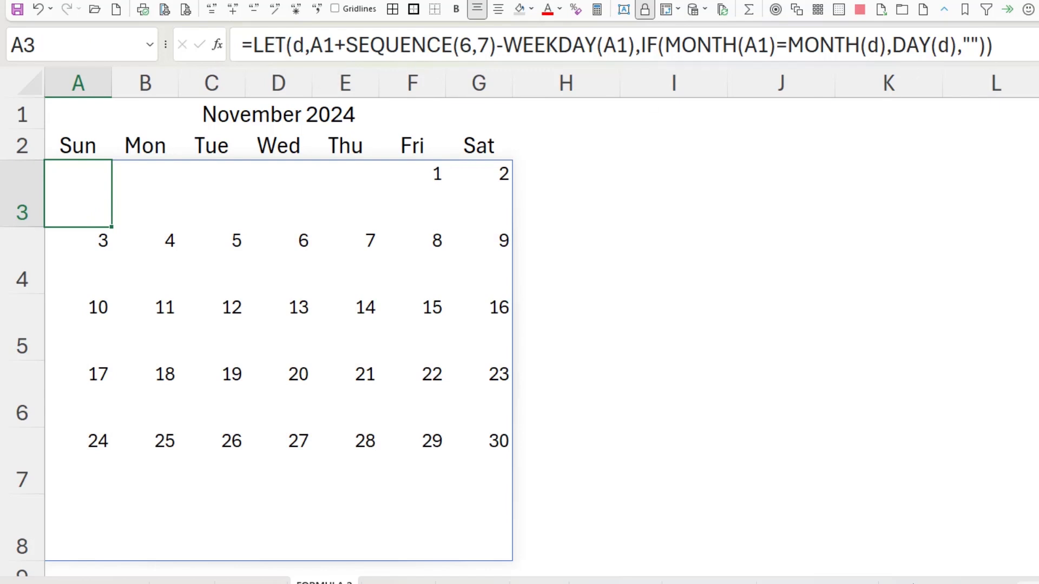
pyautogui.moveTo(1018, 38); pyautogui.dragTo(190, 39)
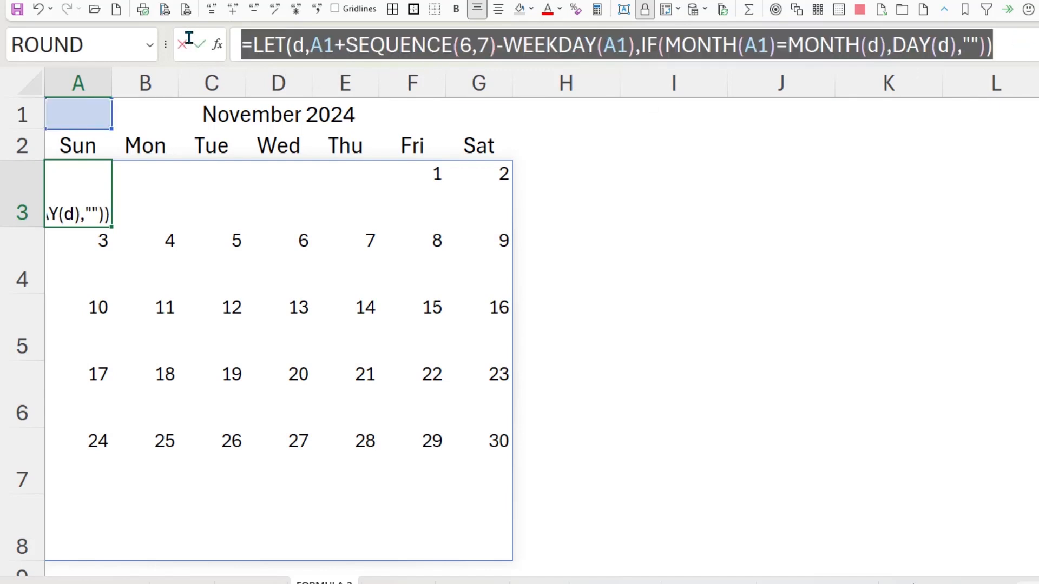
pyautogui.press('Escape')
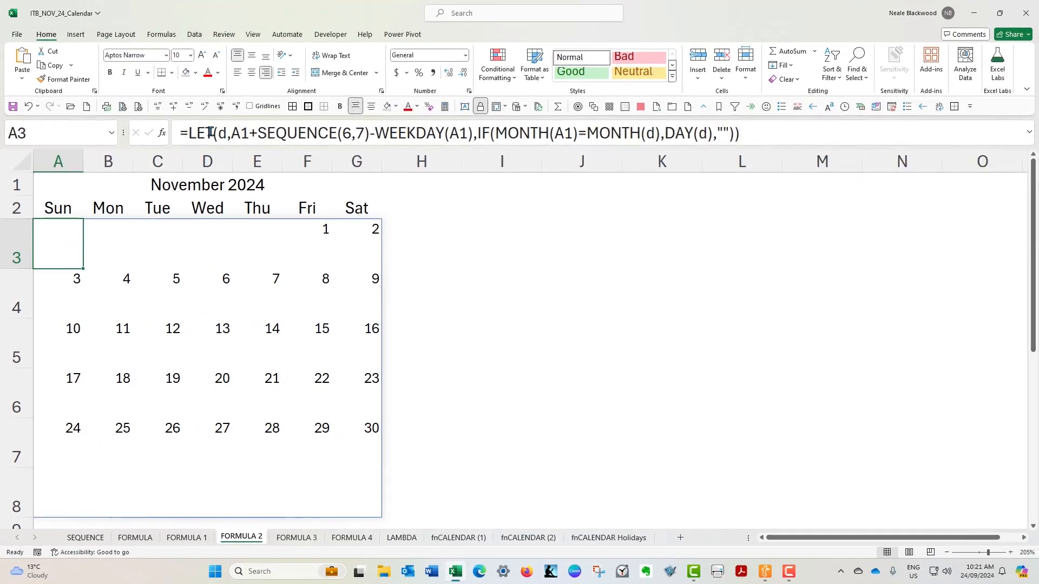
# - Expand the formula display and split A3's LET formula onto three lines, with breaks before the d definition and before IF
pyautogui.click(1029, 132)
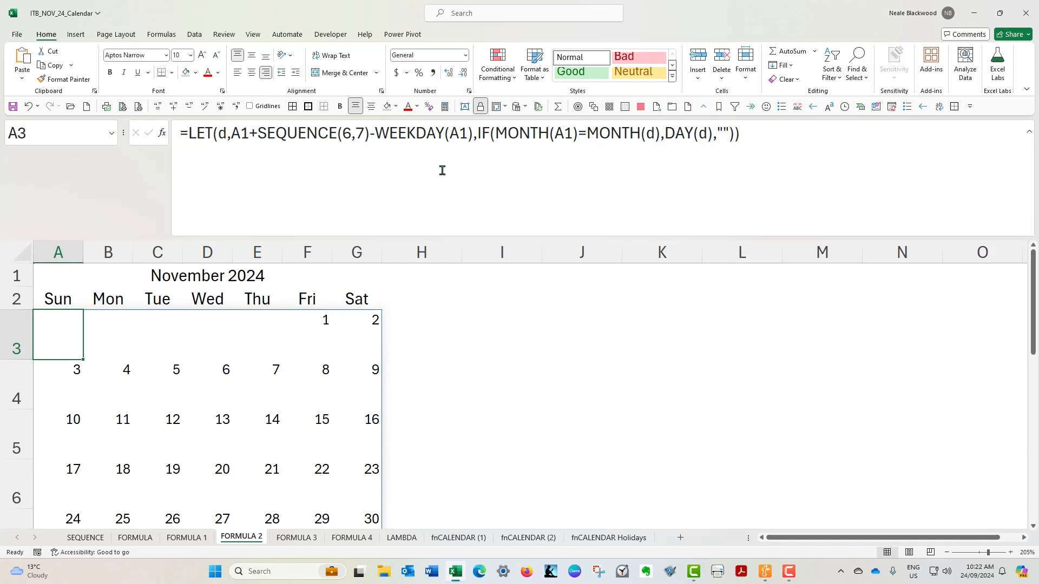
pyautogui.click(219, 133)
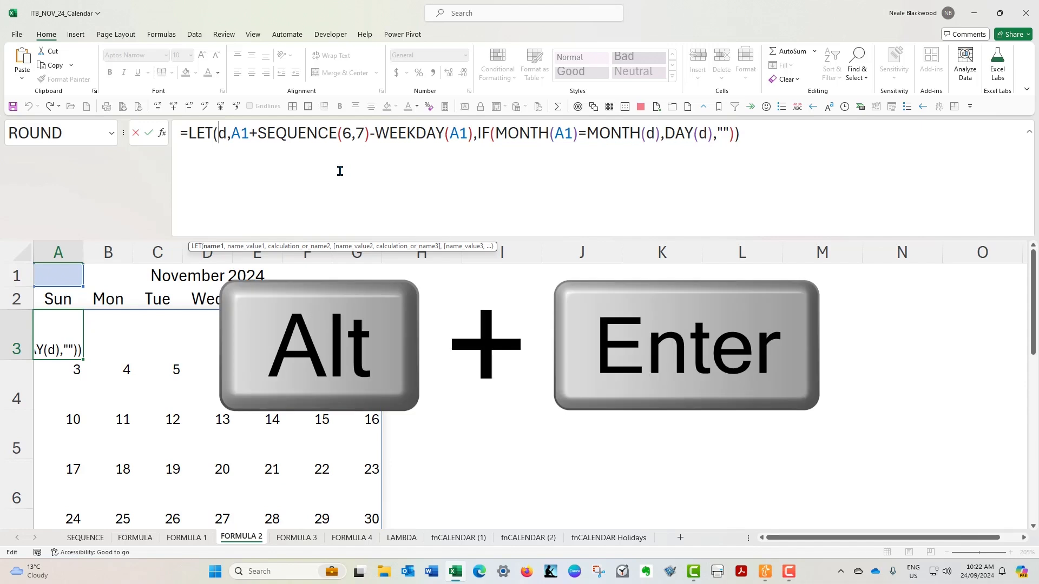
pyautogui.hotkey('alt', 'Return')
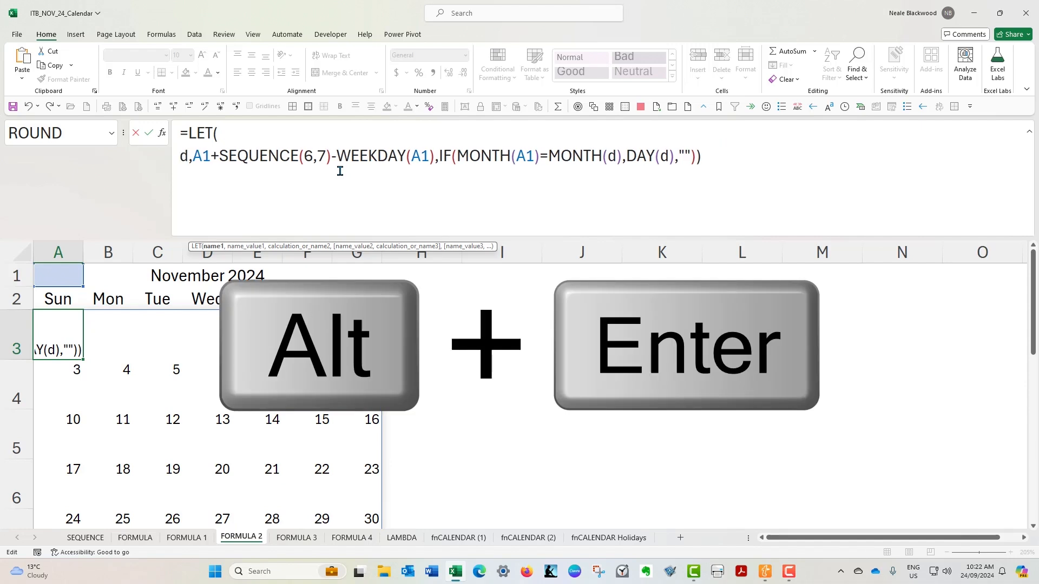
pyautogui.moveTo(180, 156); pyautogui.dragTo(433, 160)
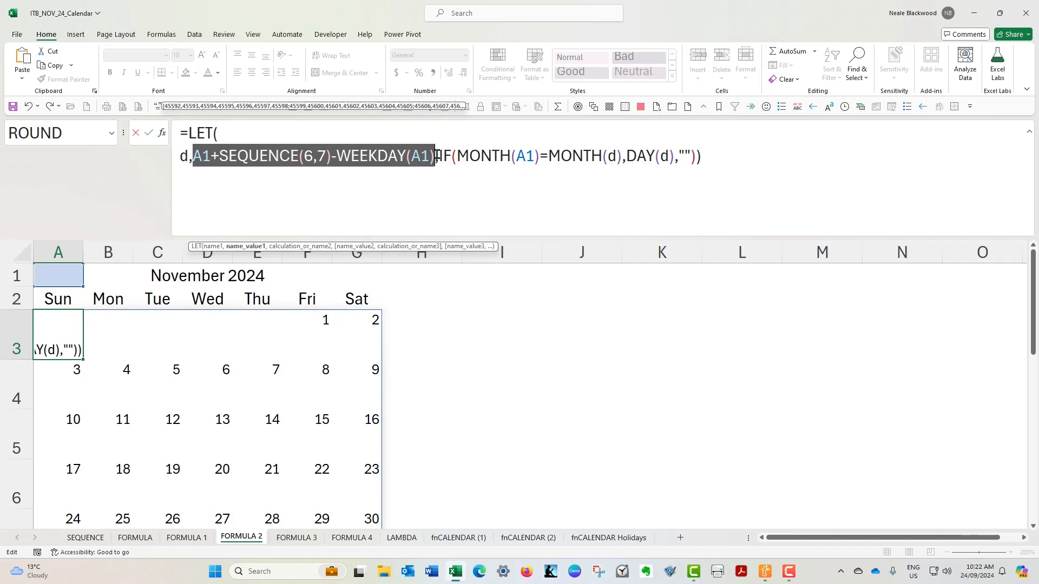
pyautogui.click(439, 158)
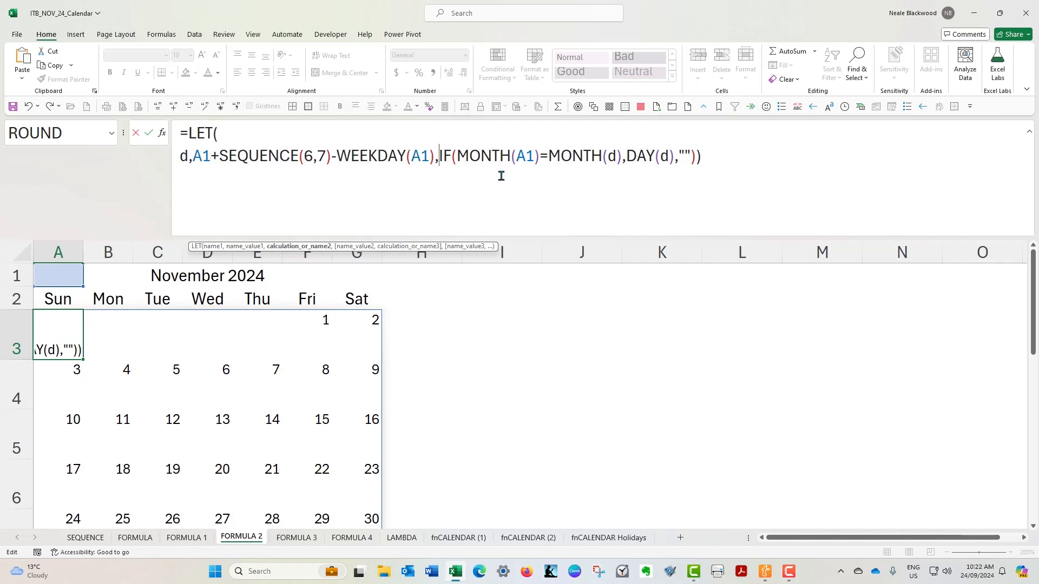
pyautogui.hotkey('alt', 'Return')
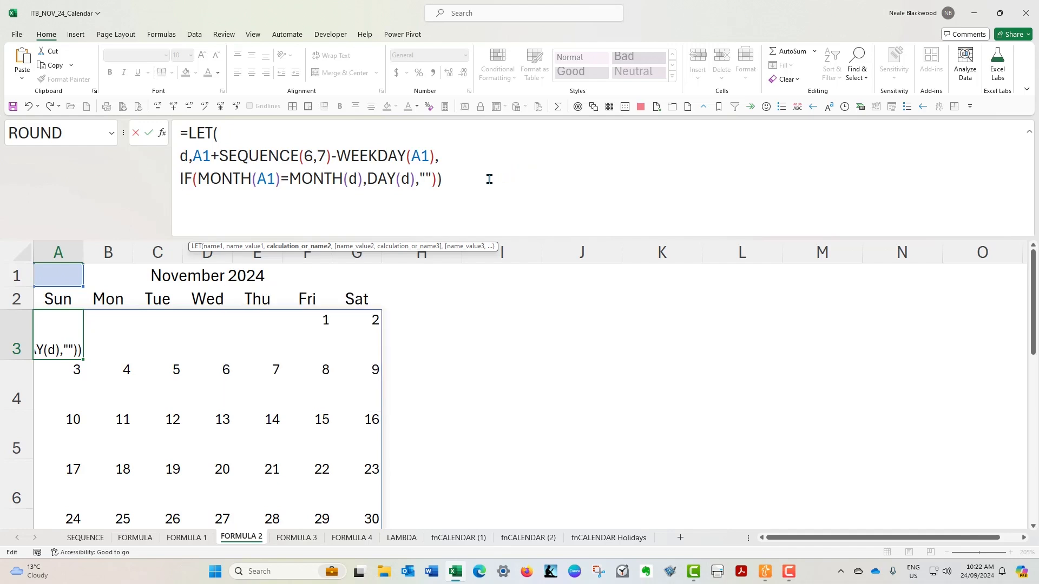
pyautogui.click(489, 178)
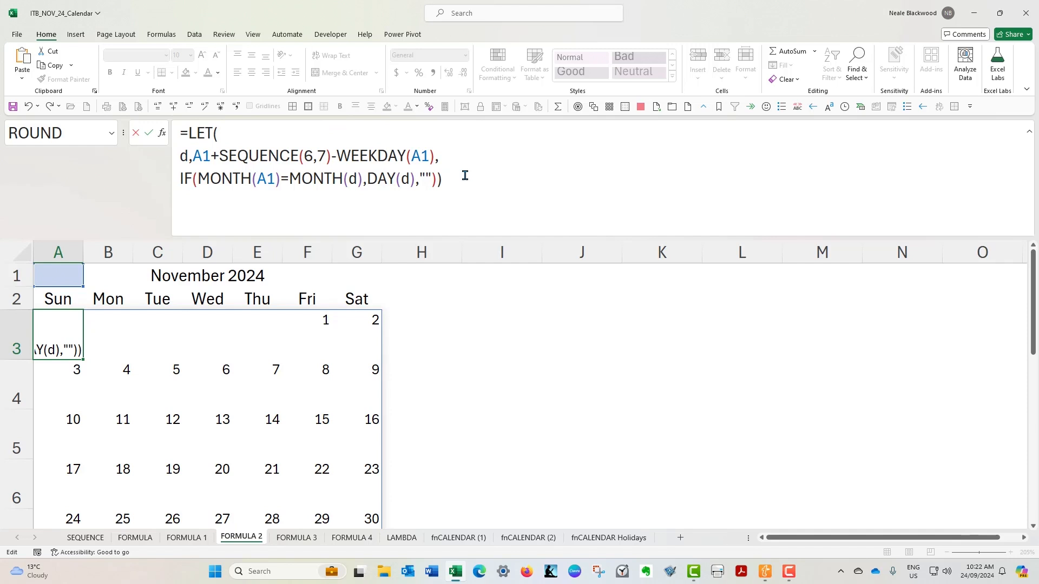
# - Review the d definition line and the IF calculation line, and commit the three-line LET formula in A3
pyautogui.moveTo(182, 156); pyautogui.dragTo(444, 153)
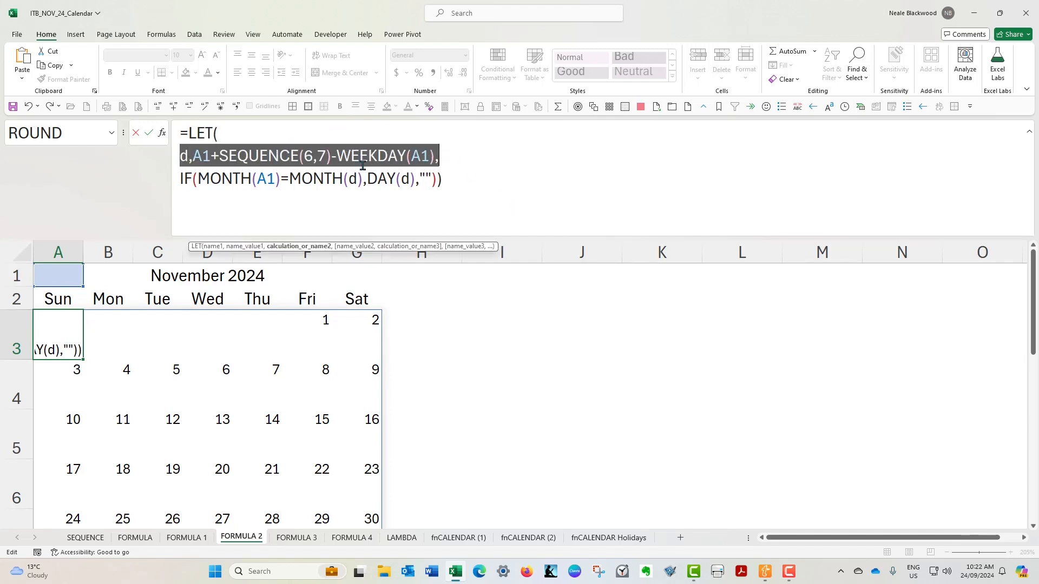
pyautogui.click(221, 133)
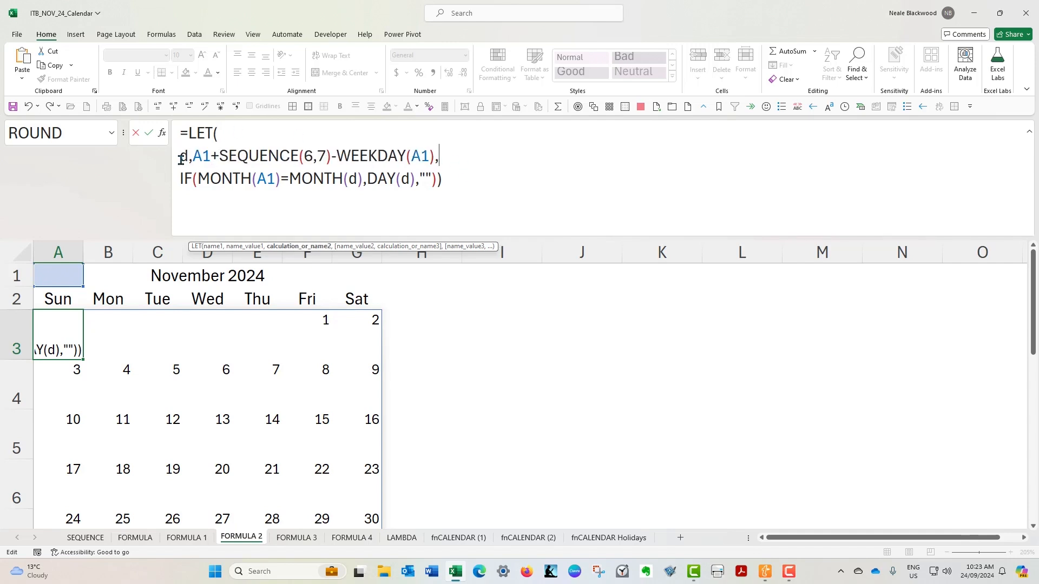
pyautogui.moveTo(180, 179); pyautogui.dragTo(441, 178)
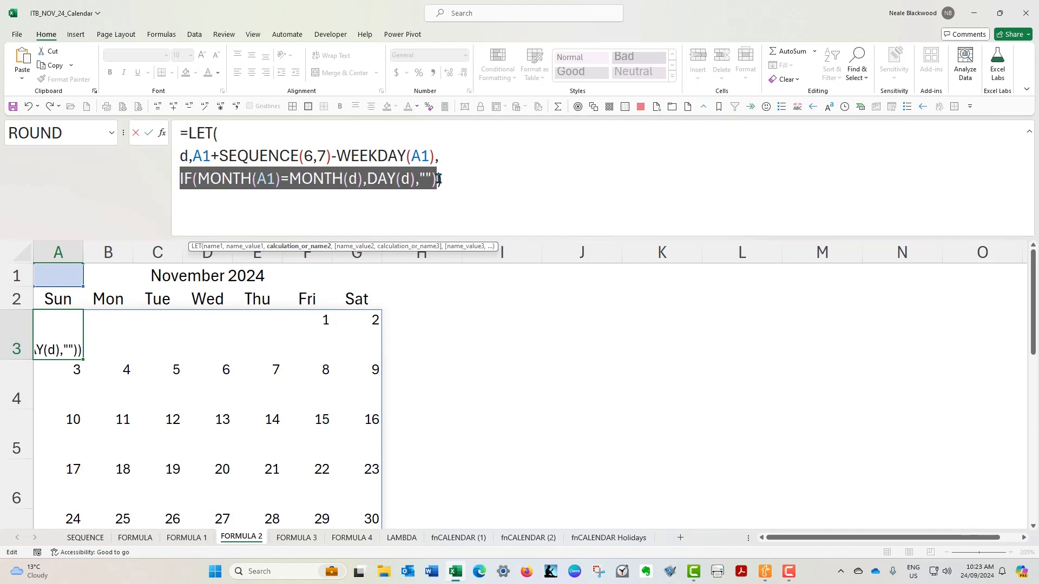
pyautogui.click(474, 188)
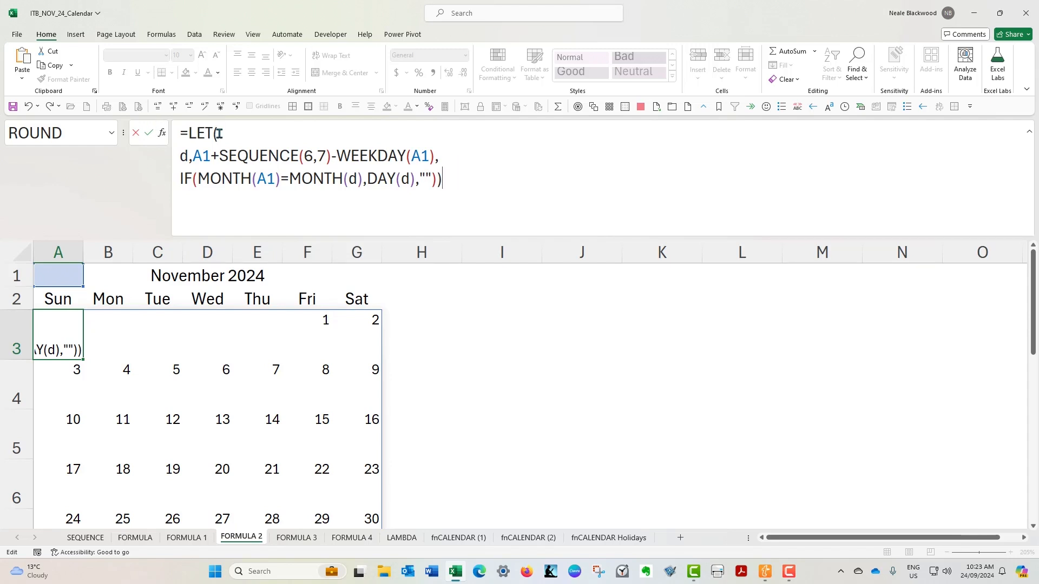
pyautogui.press('Escape')
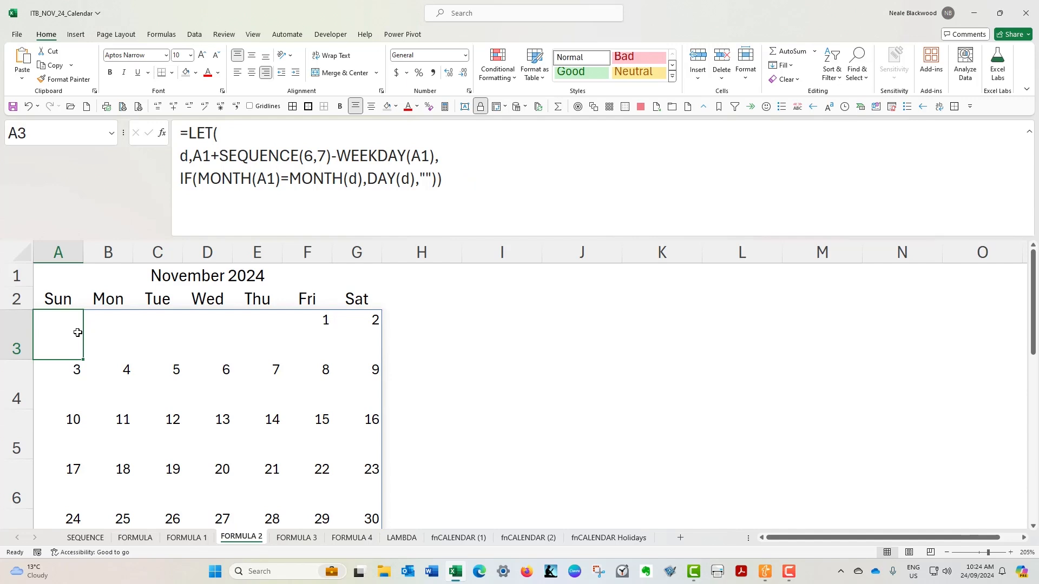
# - Examine the month date in A1, the weekday headings in A2:G2, and the LET formula in A3
pyautogui.click(57, 281)
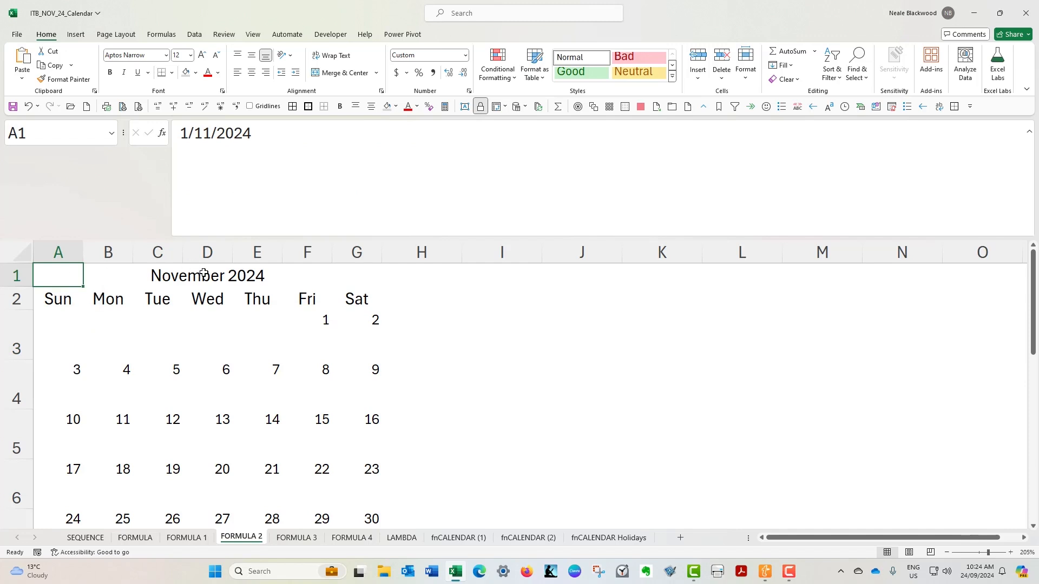
pyautogui.click(69, 308)
pyautogui.moveTo(81, 297); pyautogui.dragTo(357, 300)
pyautogui.click(61, 306)
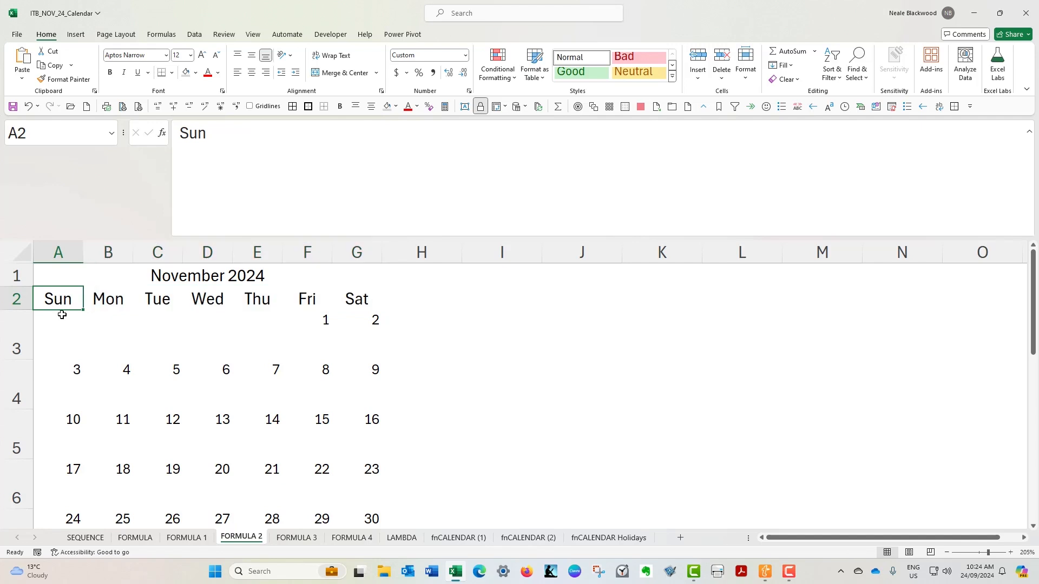
pyautogui.click(61, 322)
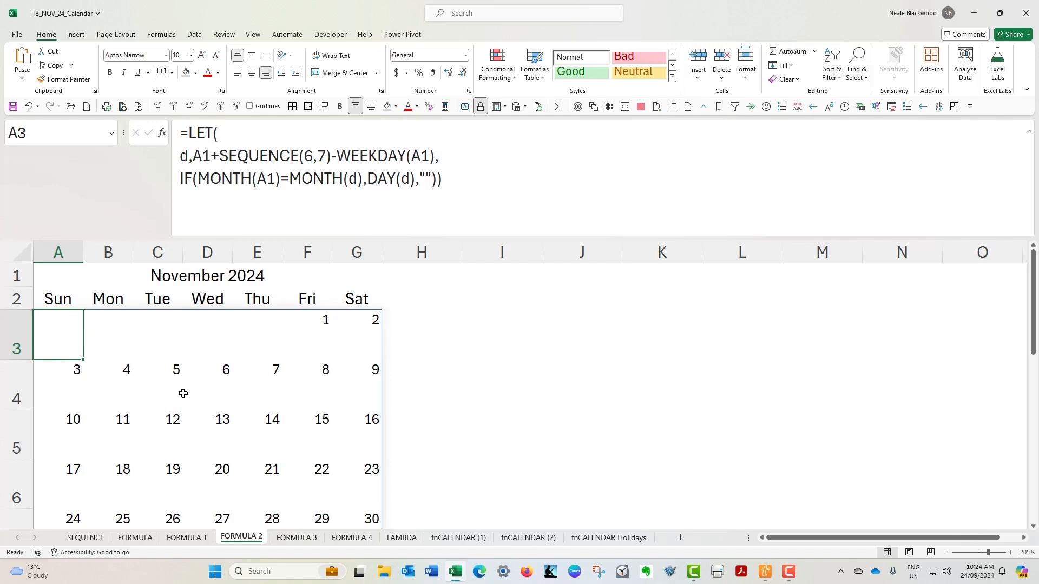
# - Open the FORMULA 3 sheet and review the d definition line in A2's LET formula
pyautogui.click(296, 537)
pyautogui.click(226, 130)
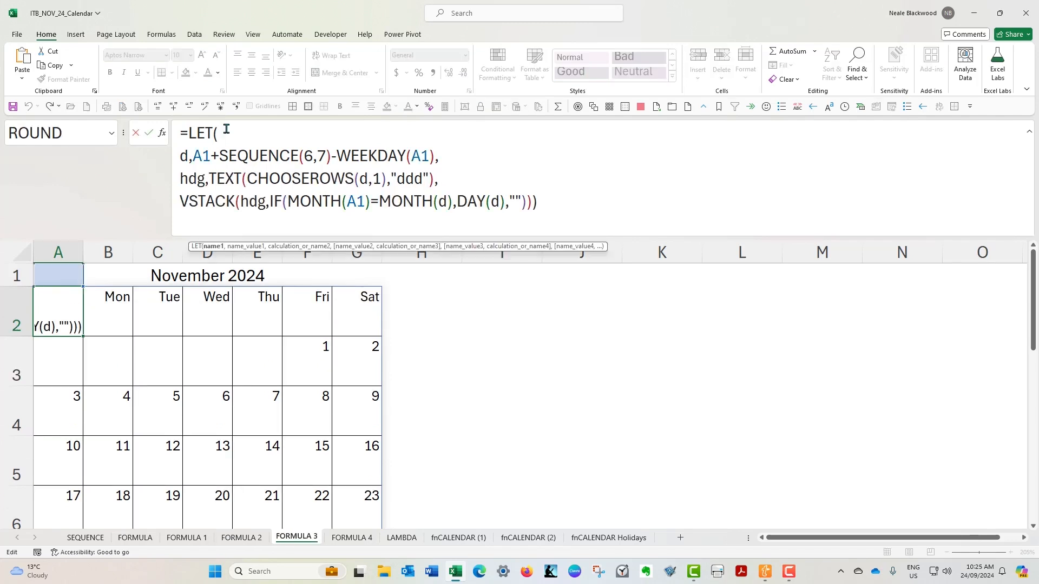
pyautogui.moveTo(180, 156); pyautogui.dragTo(260, 153)
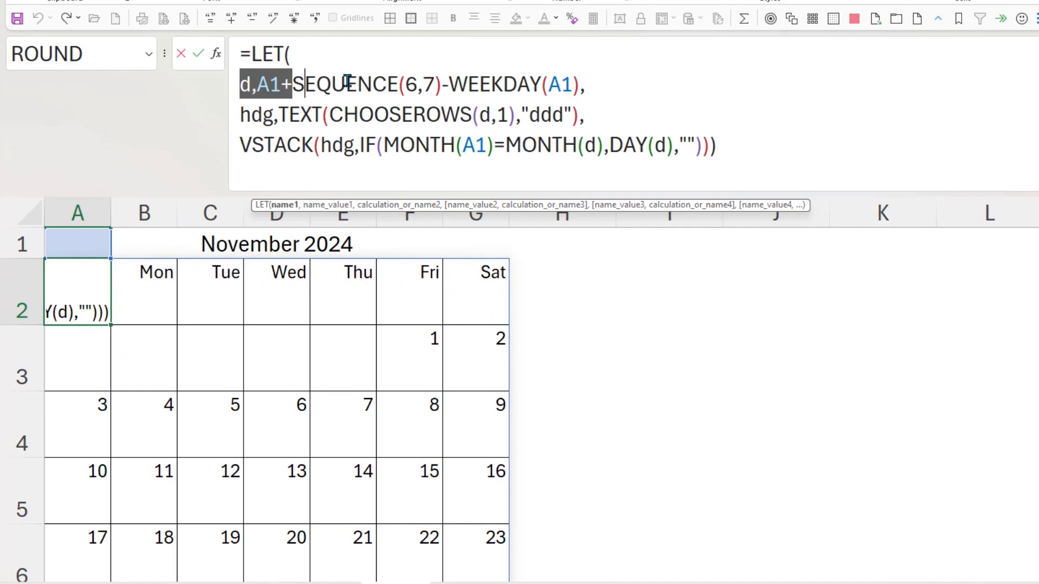
pyautogui.moveTo(346, 82); pyautogui.dragTo(610, 88)
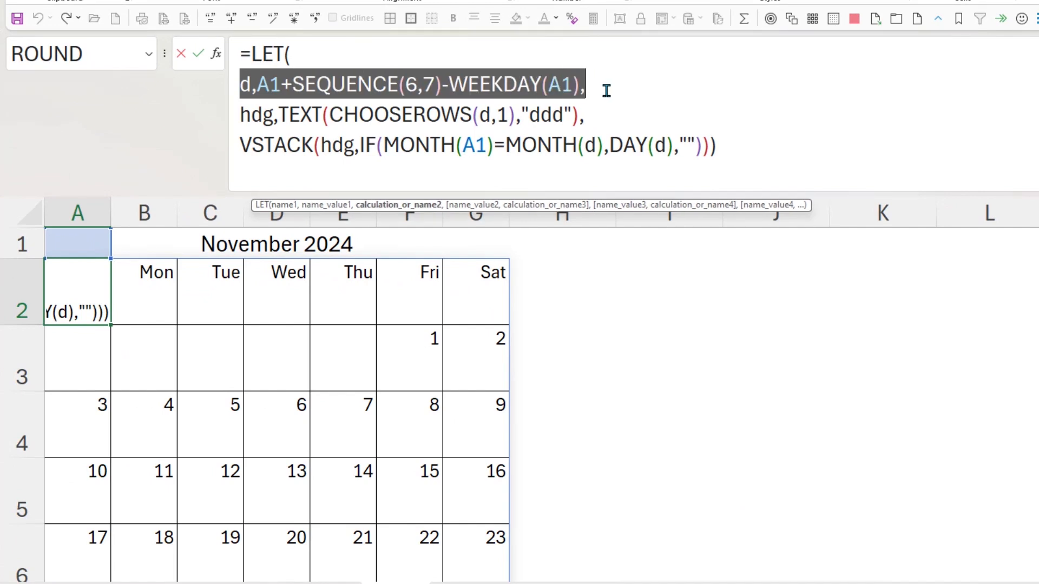
# - Examine the hdg definition in A2's formula, including CHOOSEROWS(d,1) and the TEXT conversion with the "ddd" format
pyautogui.moveTo(594, 115); pyautogui.dragTo(234, 108)
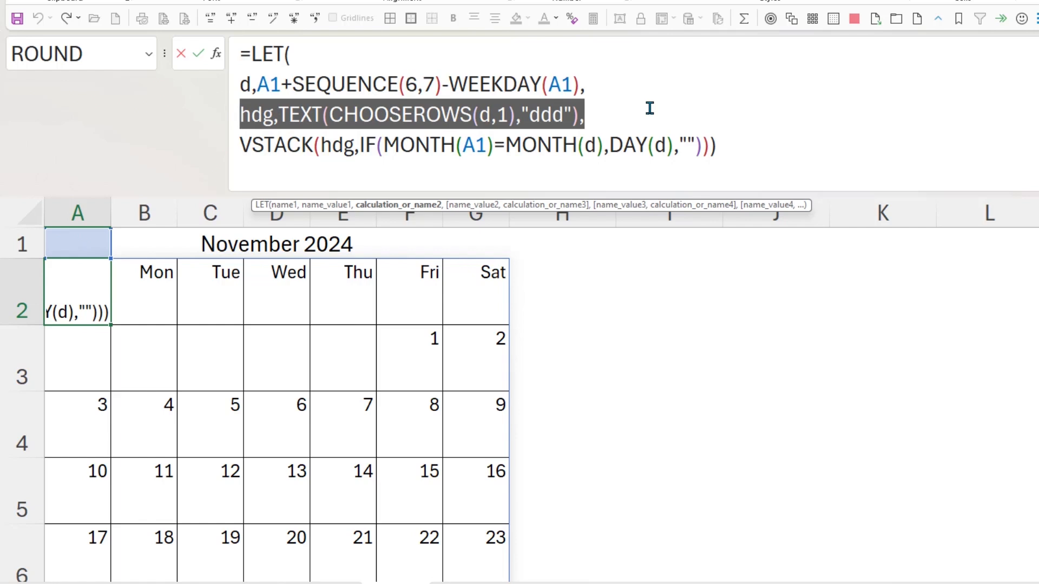
pyautogui.moveTo(236, 111); pyautogui.dragTo(269, 113)
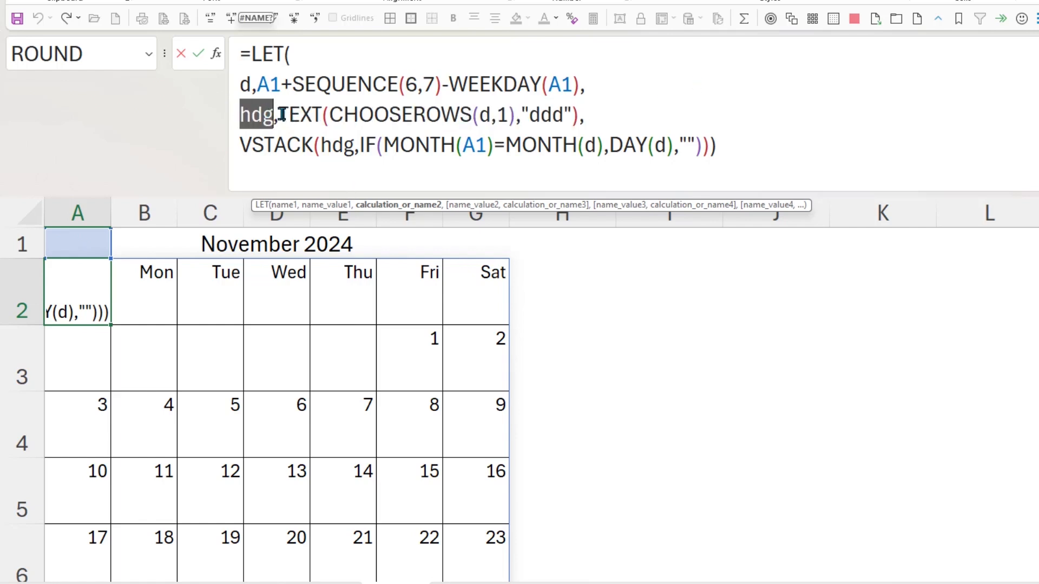
pyautogui.moveTo(331, 112); pyautogui.dragTo(517, 114)
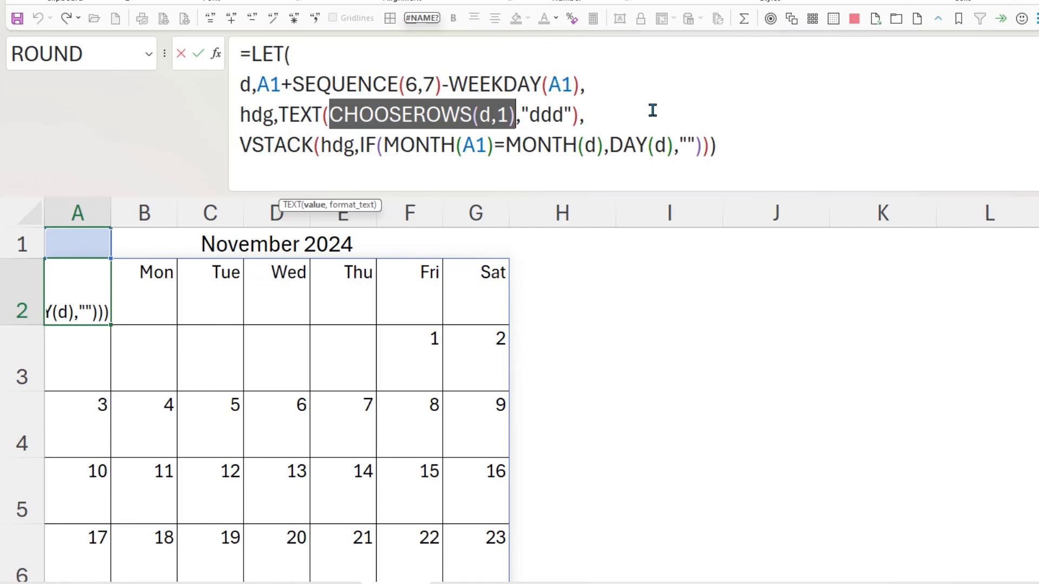
pyautogui.moveTo(279, 115)
pyautogui.mouseDown()
pyautogui.moveTo(581, 115)
pyautogui.moveTo(595, 103)
pyautogui.moveTo(583, 103)
pyautogui.mouseUp()
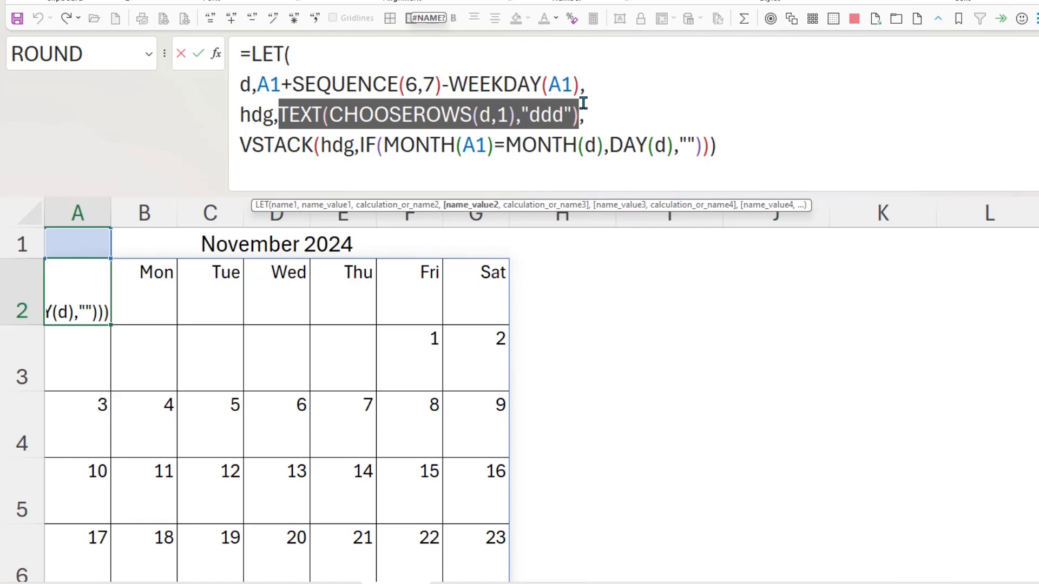
pyautogui.click(523, 112)
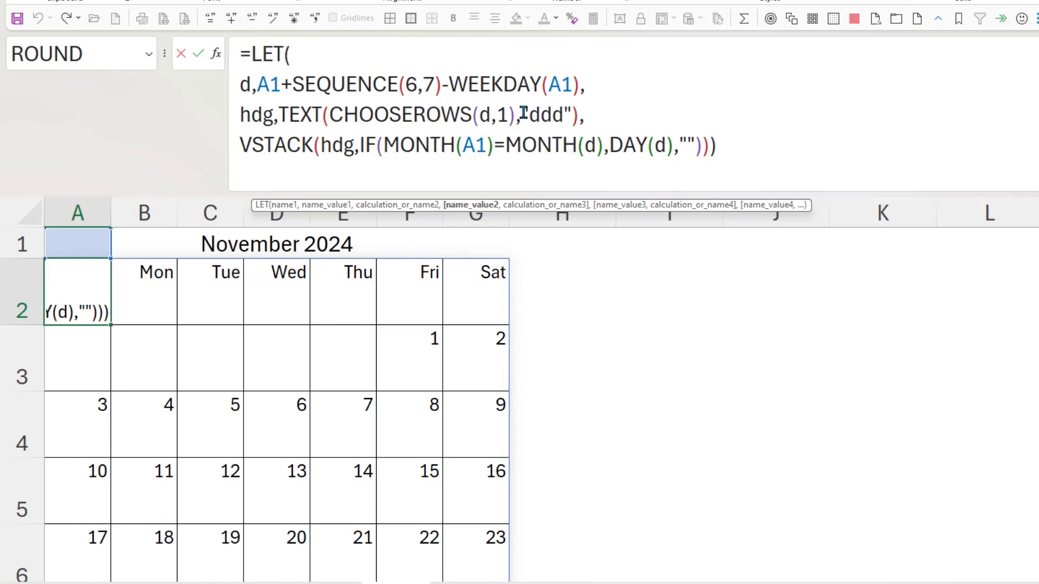
pyautogui.doubleClick(523, 113)
pyautogui.moveTo(239, 112); pyautogui.dragTo(586, 125)
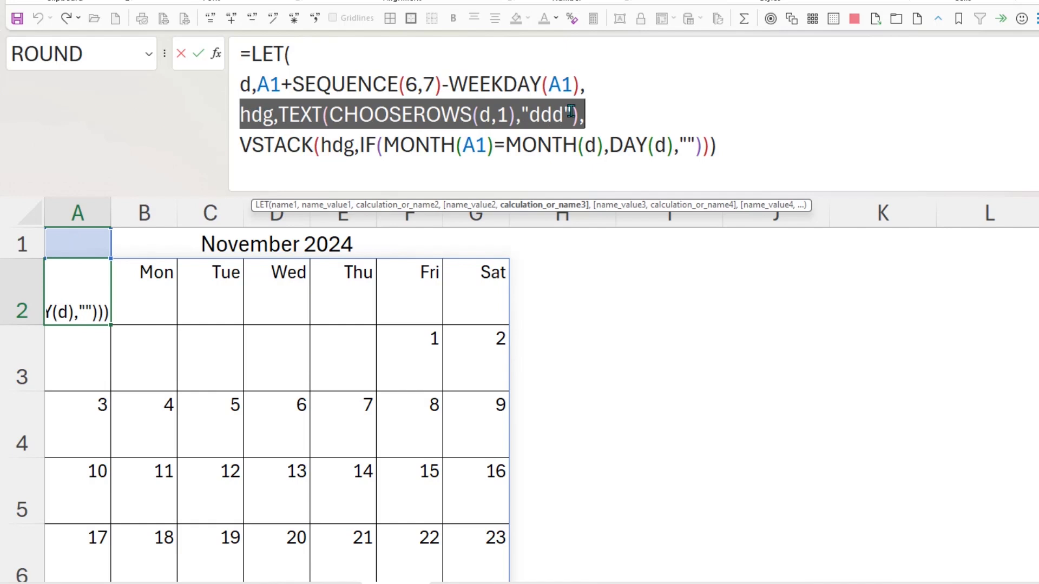
pyautogui.click(599, 114)
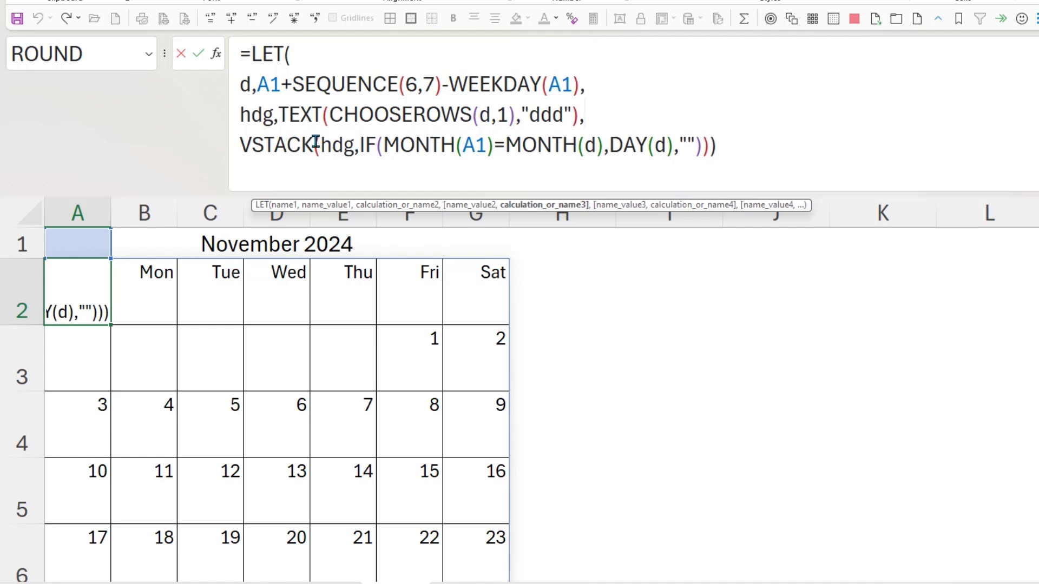
# - Review the VSTACK line's hdg and IF arguments, and leave A2's formula unchanged
pyautogui.moveTo(321, 145); pyautogui.dragTo(359, 145)
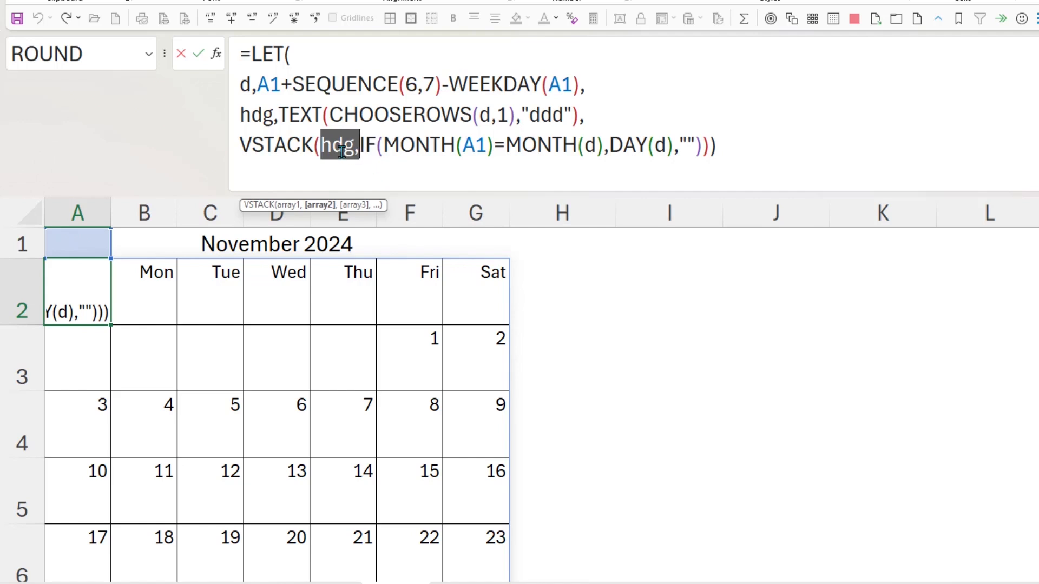
pyautogui.moveTo(320, 145); pyautogui.dragTo(703, 145)
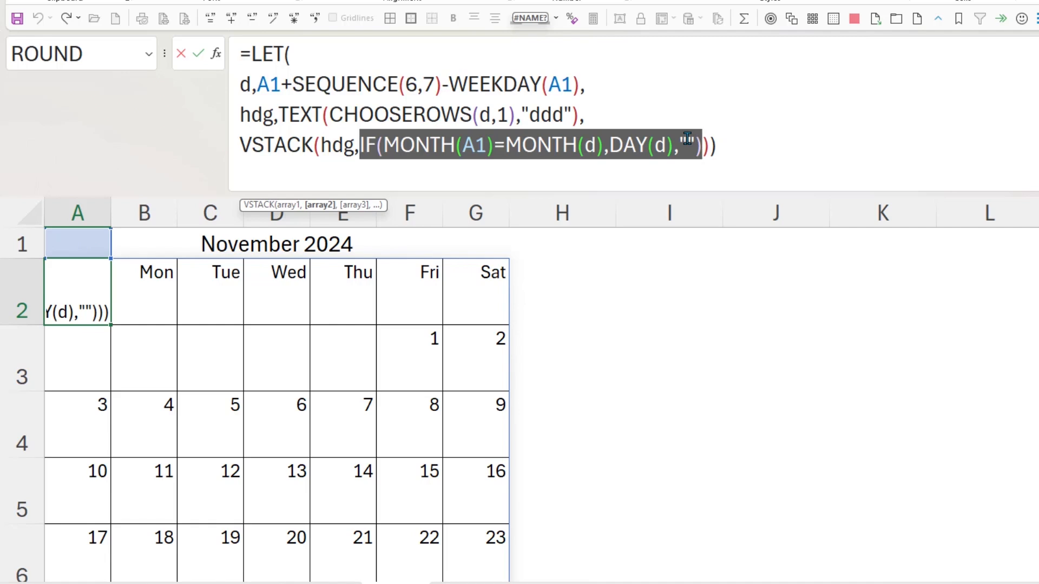
pyautogui.moveTo(583, 114); pyautogui.dragTo(716, 142)
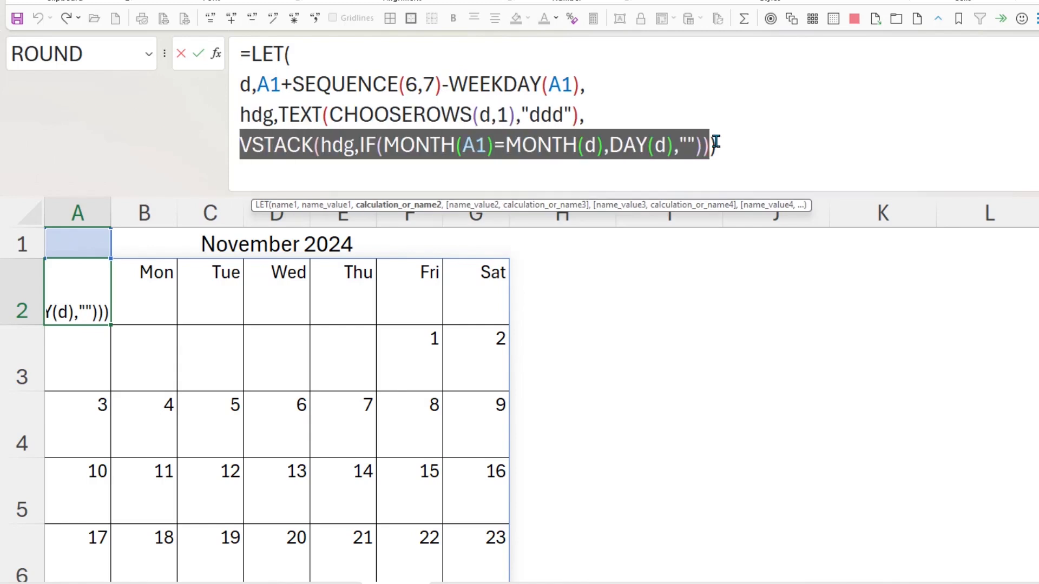
pyautogui.moveTo(320, 144); pyautogui.dragTo(360, 145)
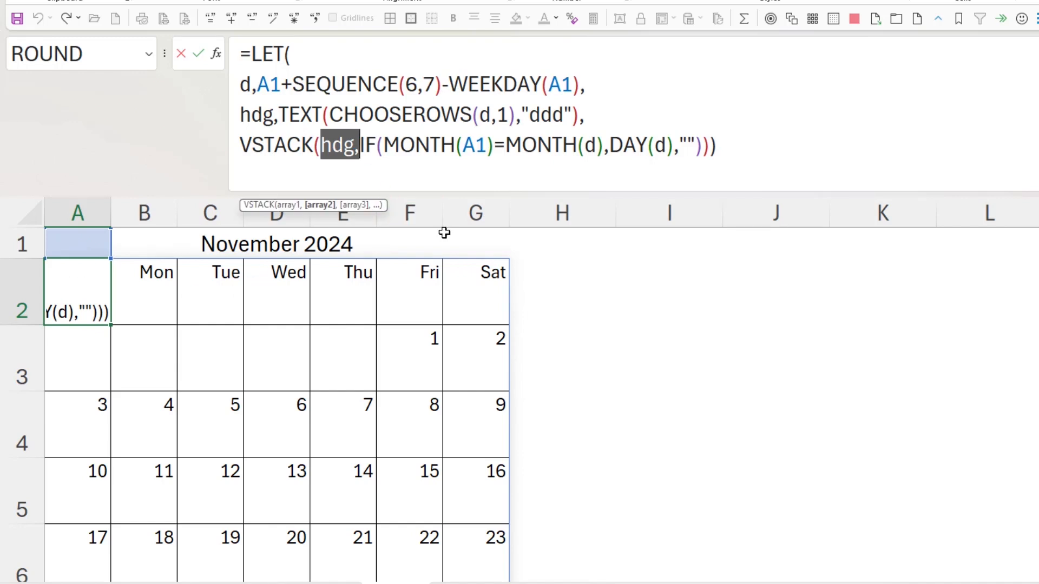
pyautogui.moveTo(360, 145); pyautogui.dragTo(717, 145)
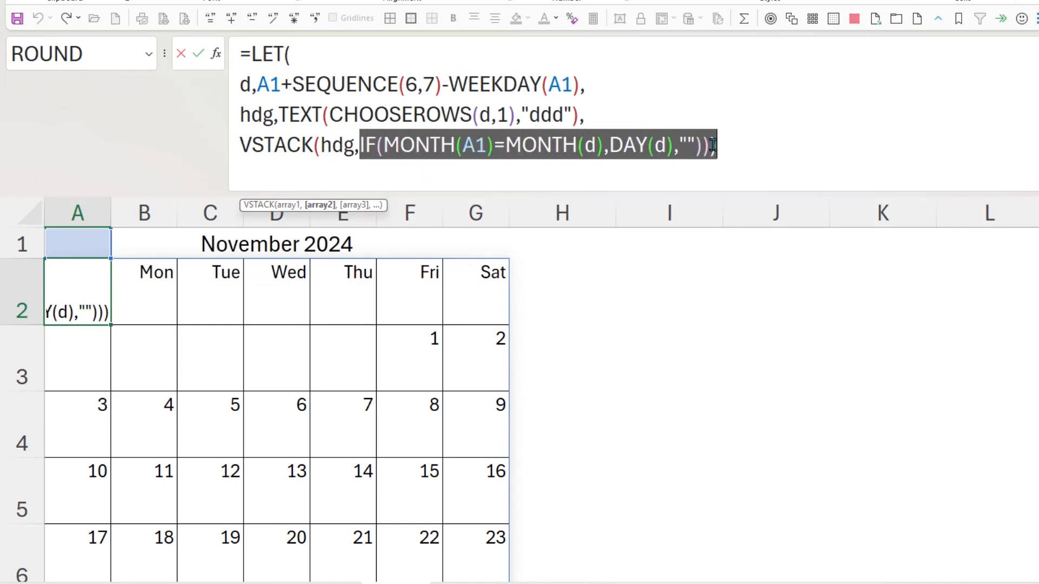
pyautogui.click(199, 54)
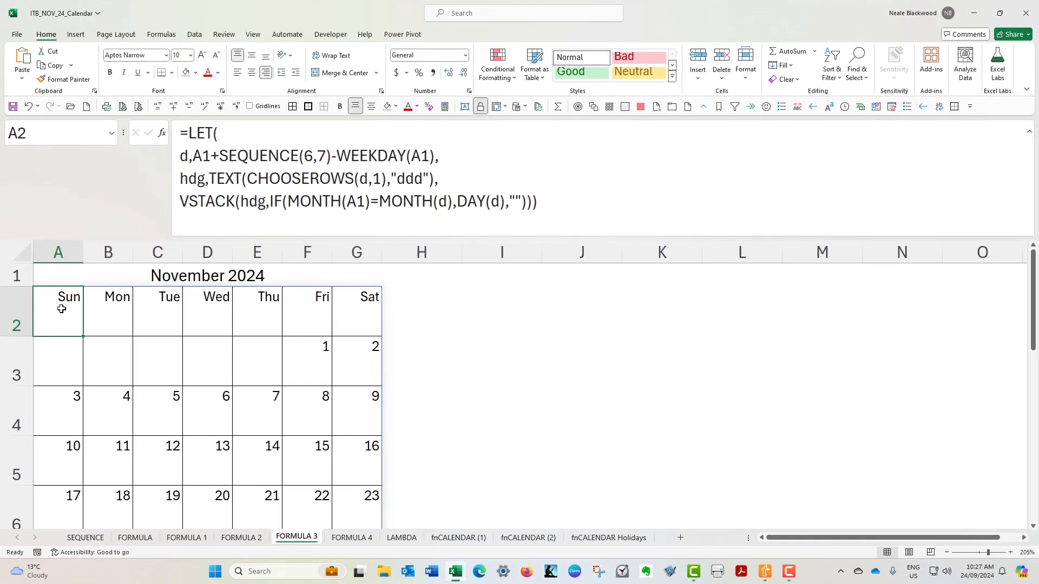
# - Compare the FORMULA 4 calendar with FORMULA 3, and view the return type options for WEEKDAY in FORMULA 3's A2 formula
pyautogui.click(364, 539)
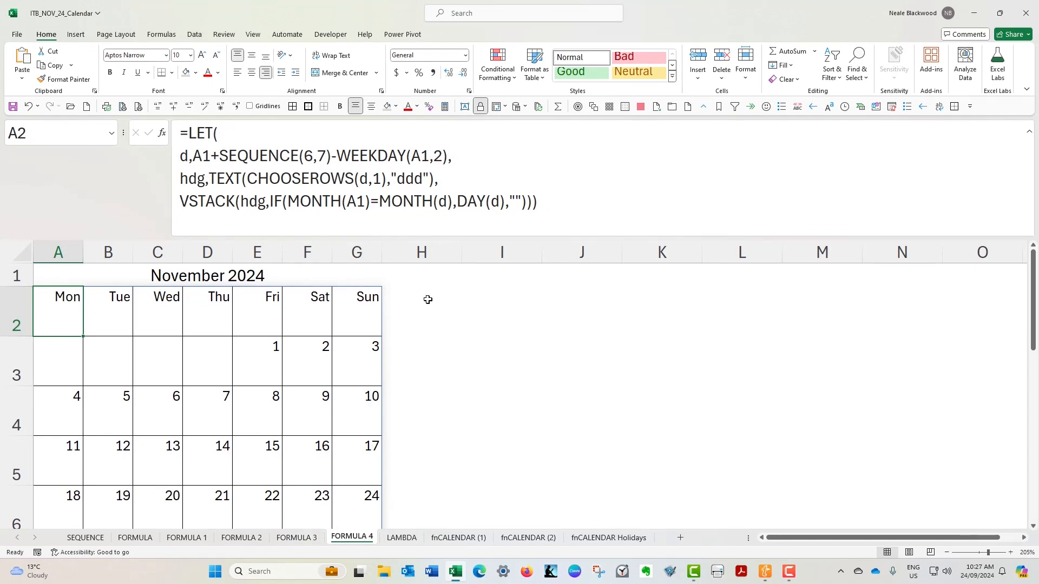
pyautogui.click(311, 543)
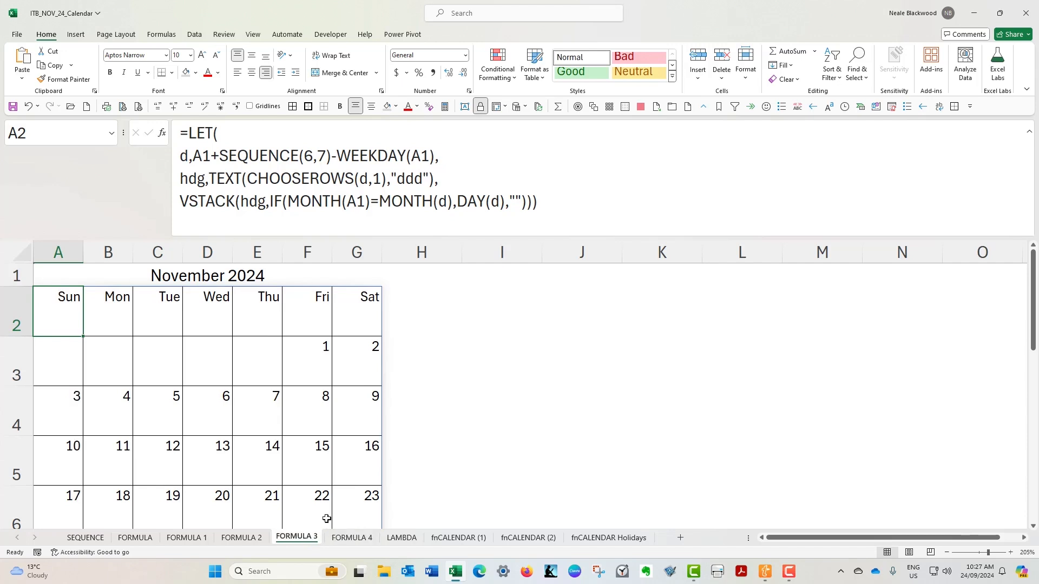
pyautogui.moveTo(336, 156); pyautogui.dragTo(434, 155)
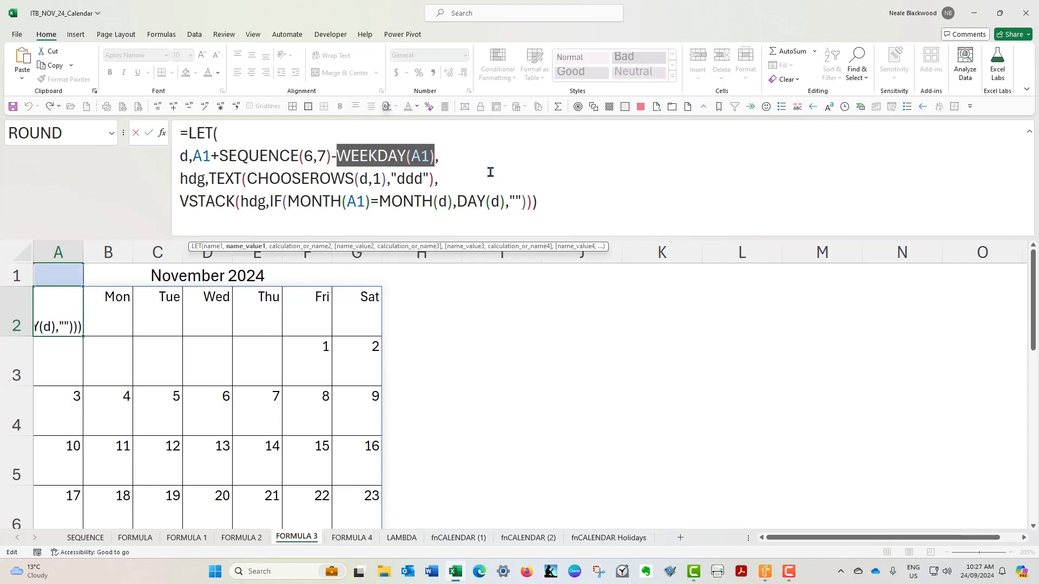
pyautogui.click(430, 155)
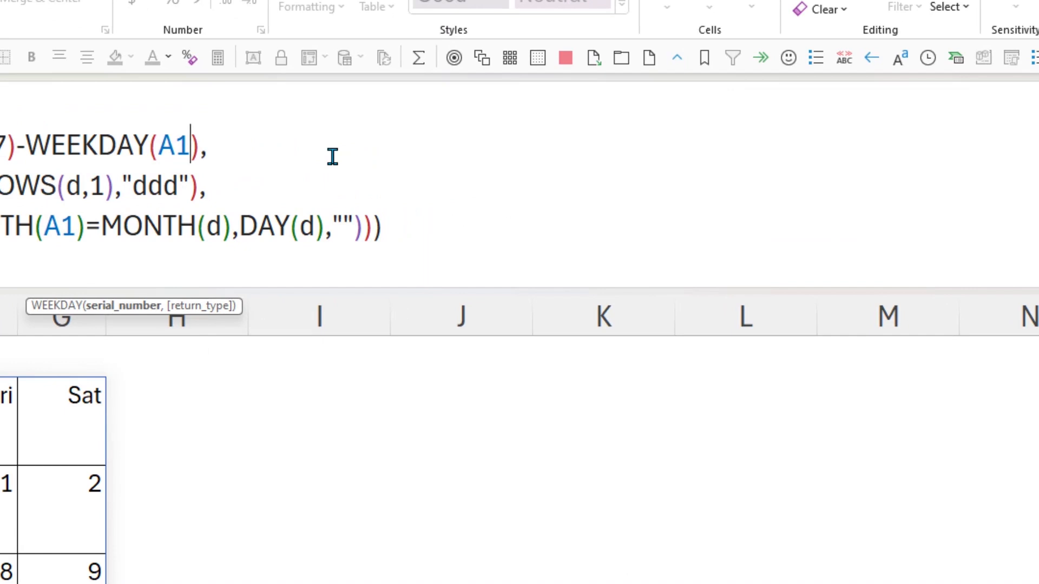
pyautogui.write(',')
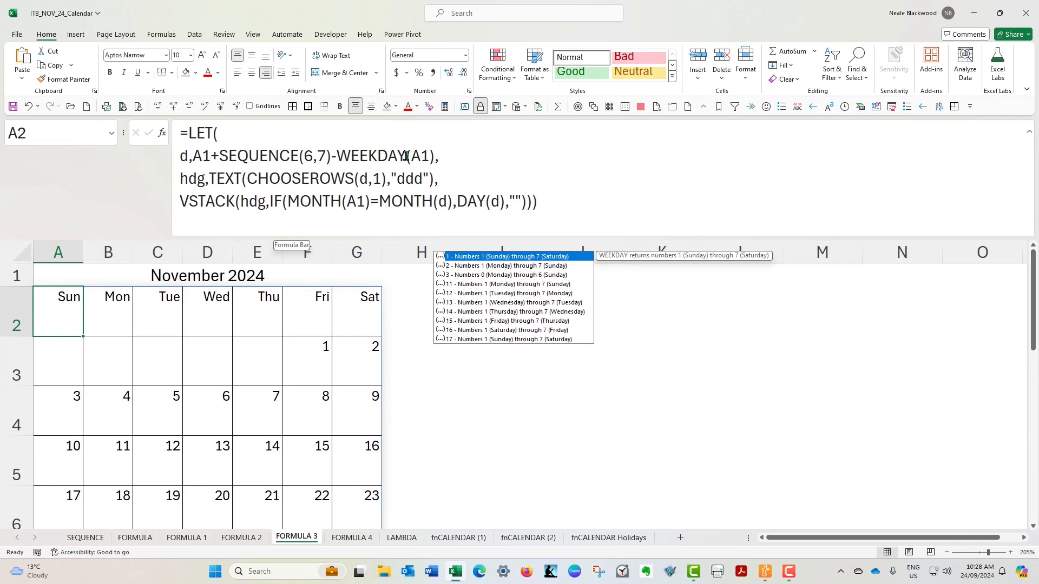
# - On the FORMULA 4 sheet, review the return type 2 in A2's WEEKDAY(A1,2) calculation and leave the formula unchanged
pyautogui.click(356, 540)
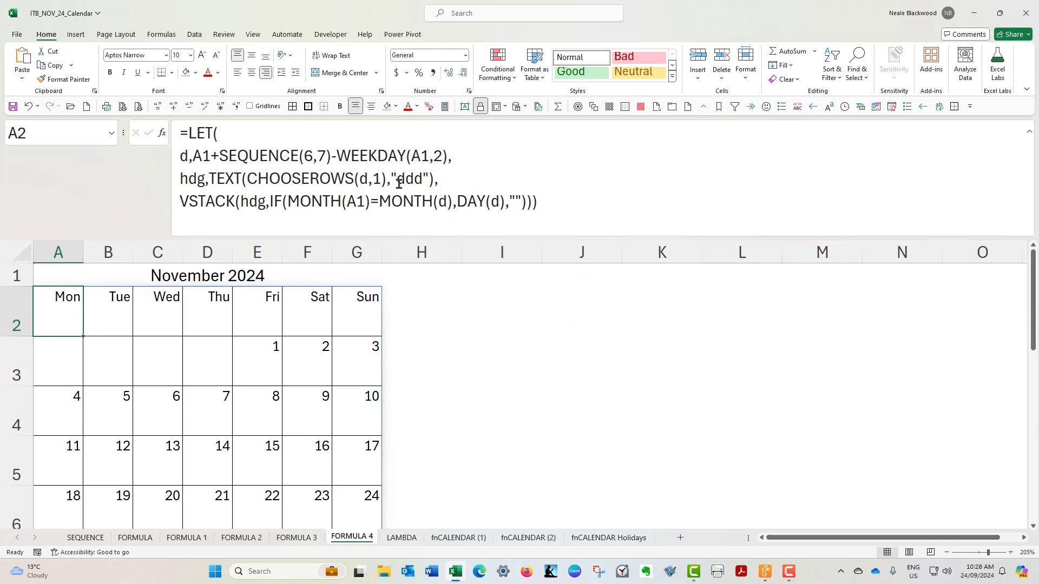
pyautogui.click(425, 152)
pyautogui.moveTo(430, 154); pyautogui.dragTo(443, 155)
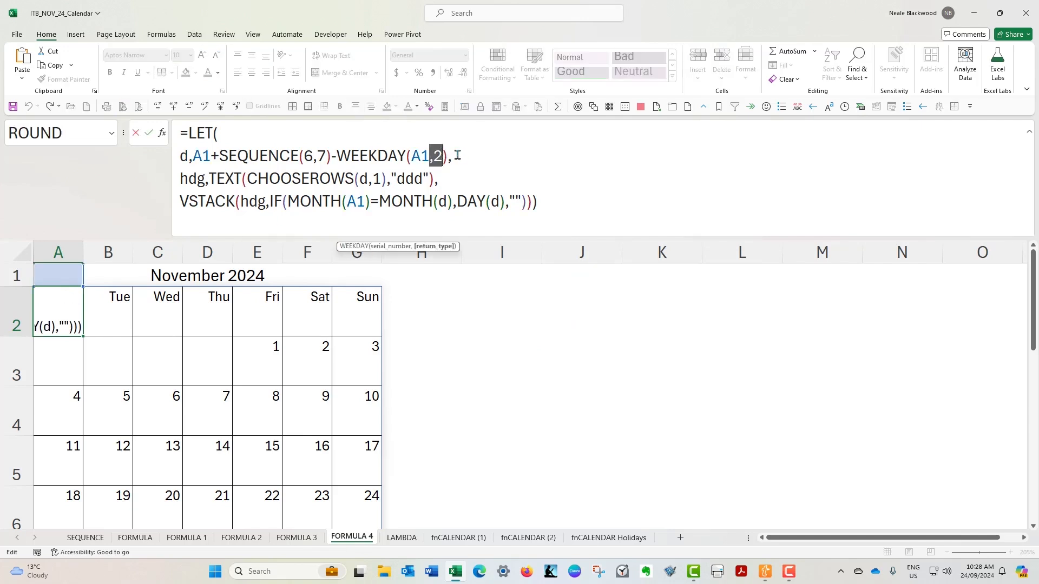
pyautogui.moveTo(336, 155); pyautogui.dragTo(452, 154)
pyautogui.click(455, 154)
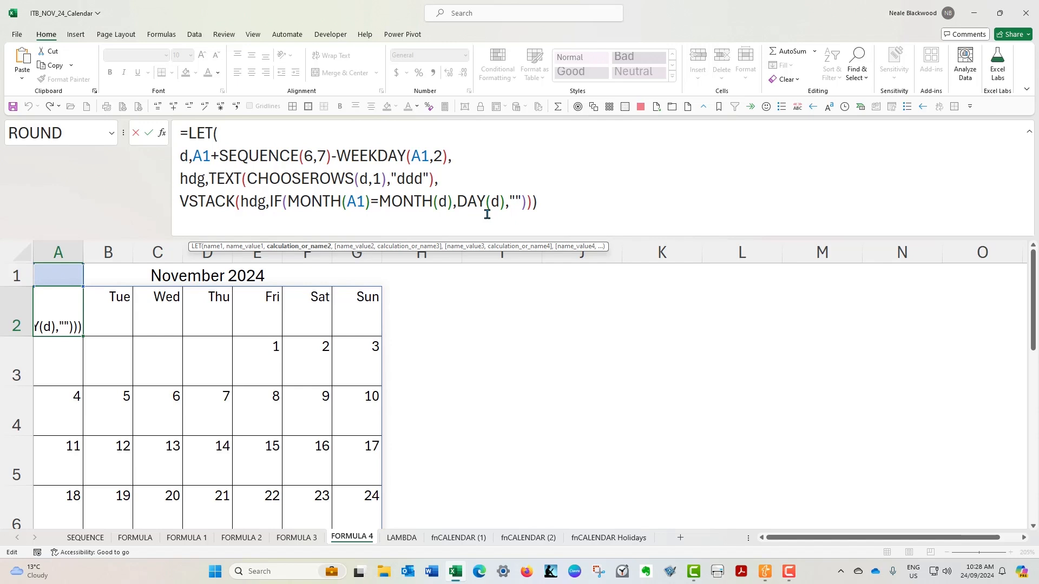
pyautogui.hotkey('ctrl', 'Return')
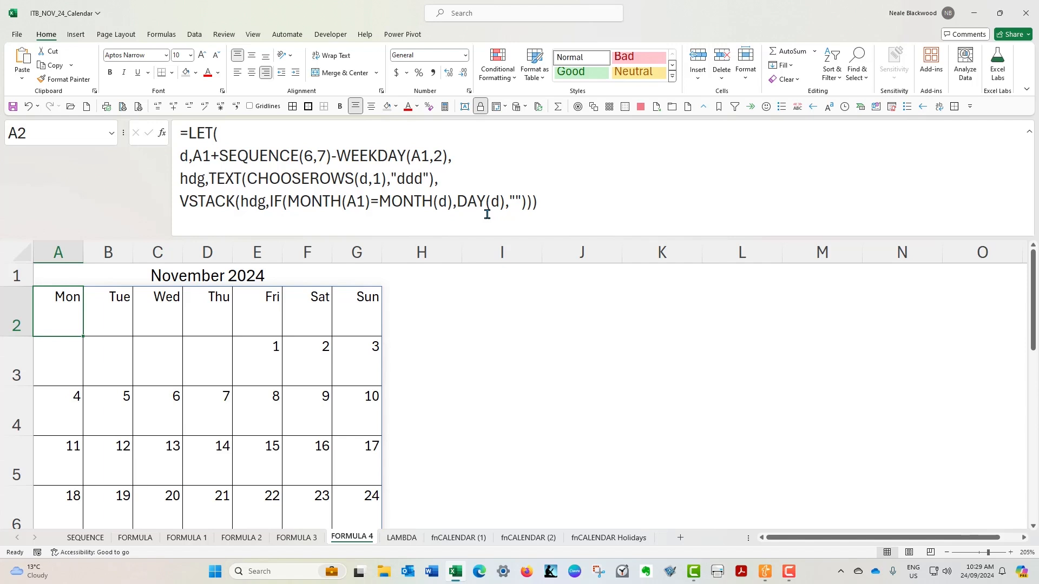
# - On the fnCALENDAR Holidays sheet, examine A2's fnCALENDAR formula, its month and start arguments, and the fn name prefix without changing it
pyautogui.click(596, 538)
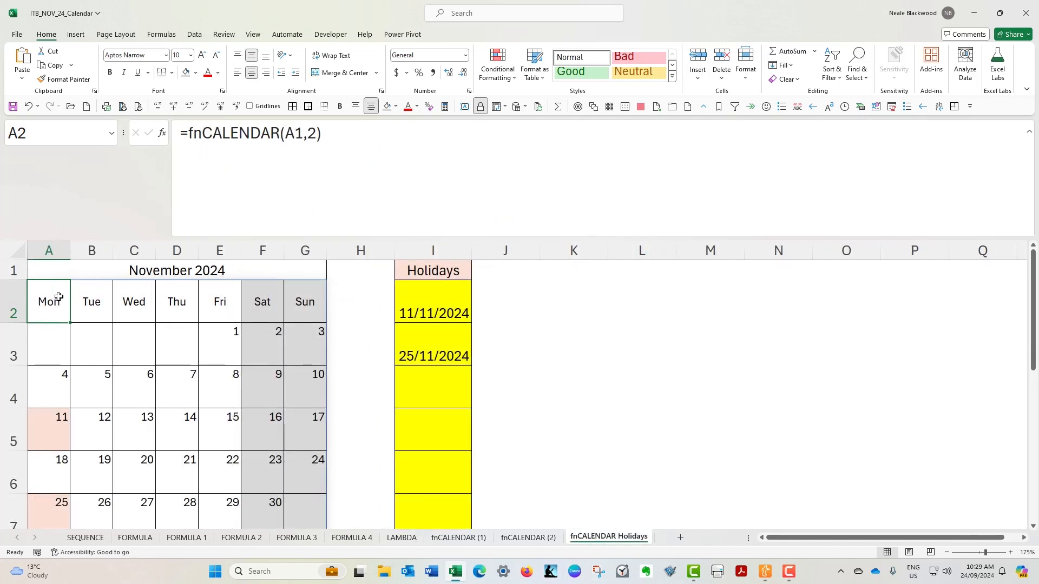
pyautogui.moveTo(179, 133); pyautogui.dragTo(334, 129)
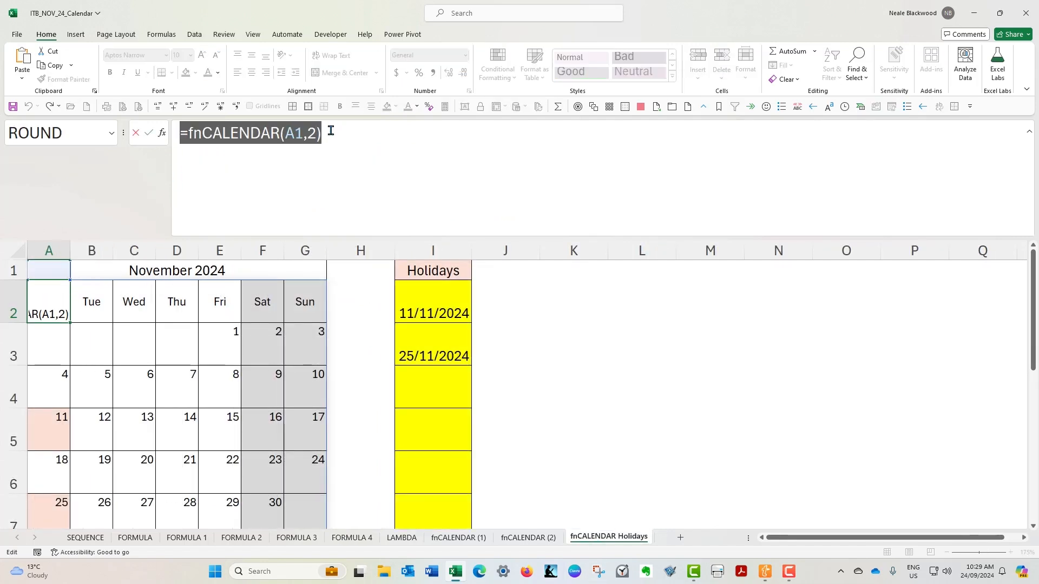
pyautogui.doubleClick(290, 132)
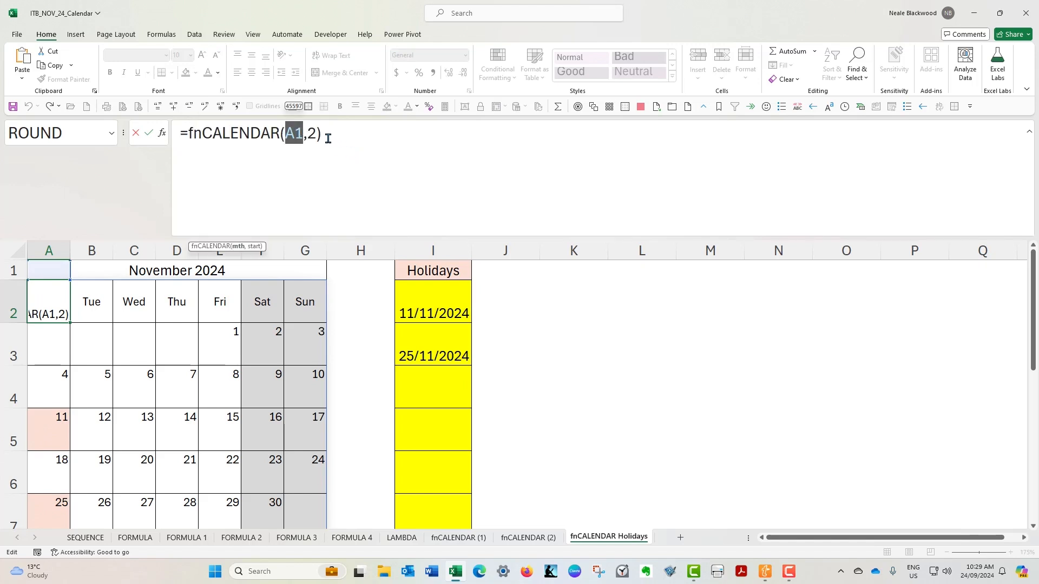
pyautogui.moveTo(304, 133); pyautogui.dragTo(318, 133)
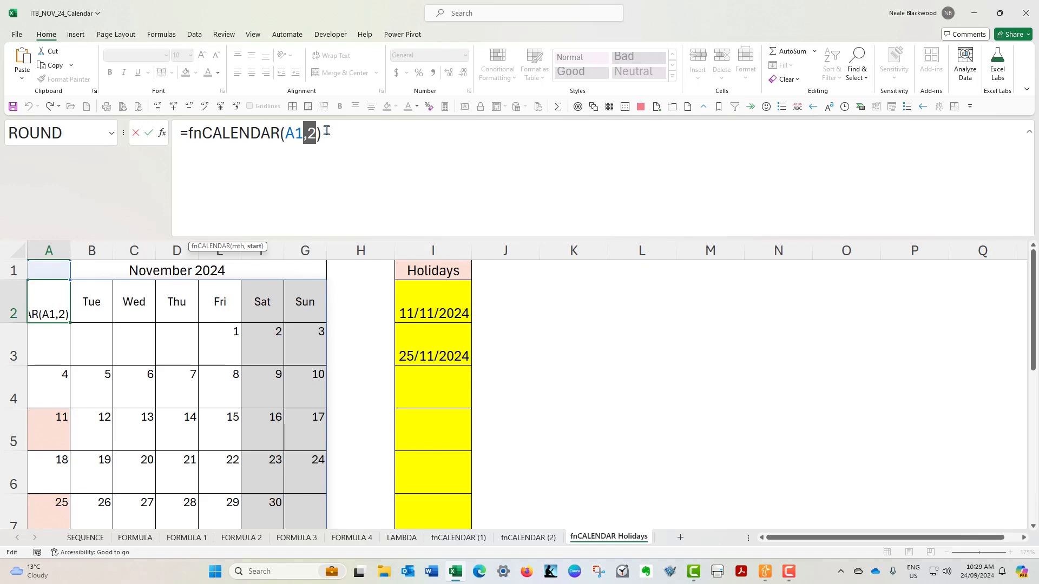
pyautogui.hotkey('shift', 'Right')
pyautogui.moveTo(275, 133); pyautogui.dragTo(166, 134)
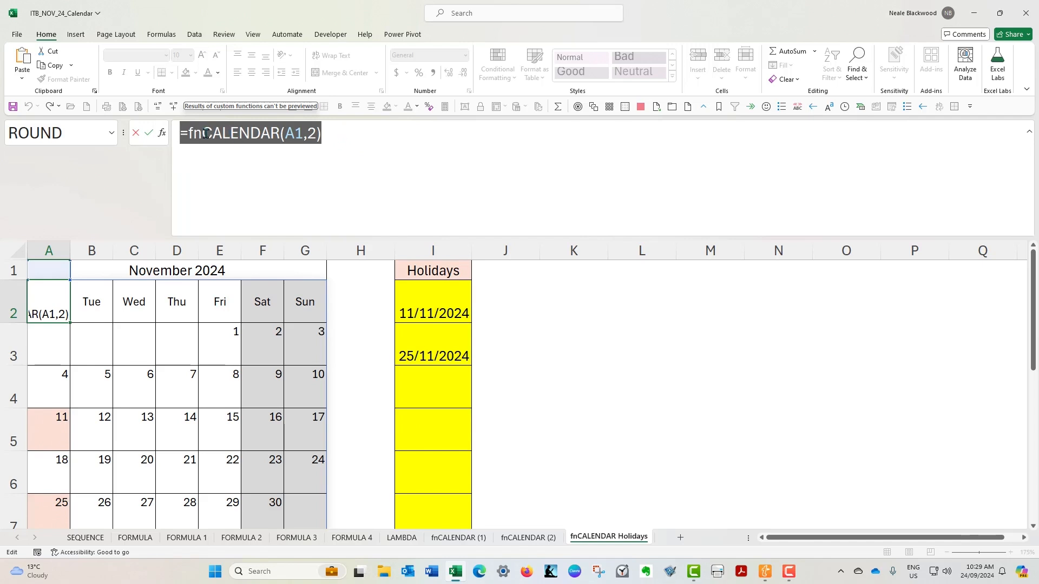
pyautogui.moveTo(188, 132); pyautogui.dragTo(201, 132)
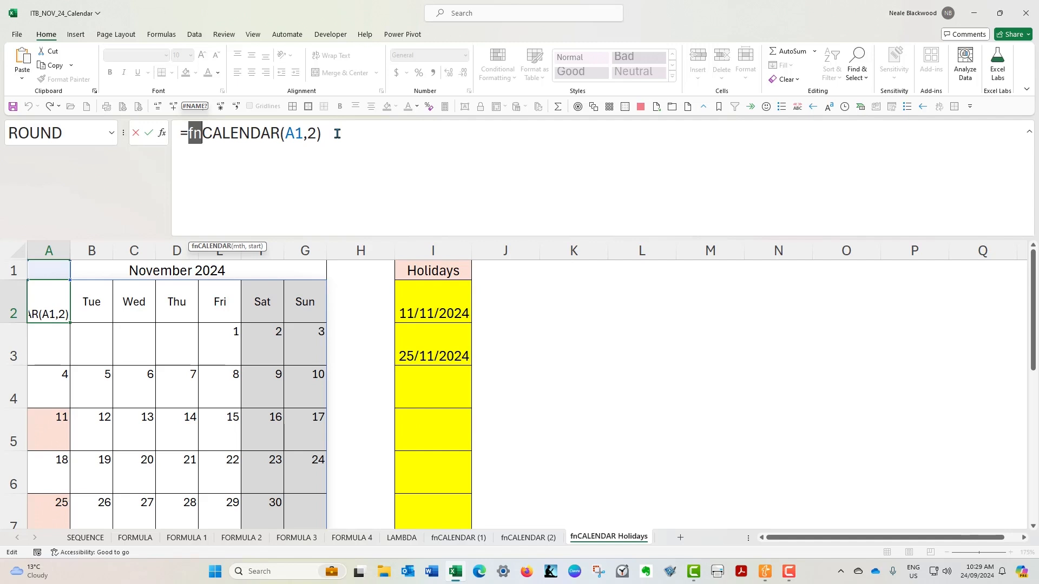
pyautogui.moveTo(186, 132); pyautogui.dragTo(280, 134)
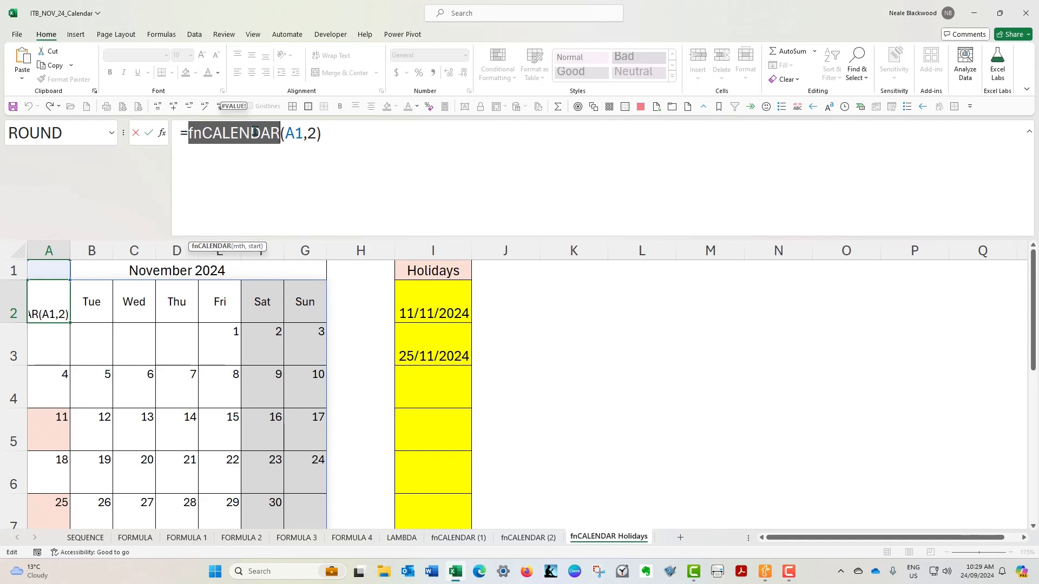
pyautogui.press('Escape')
# - Change the start argument of the fnCALENDAR formula in A2 to 1
pyautogui.click(310, 134)
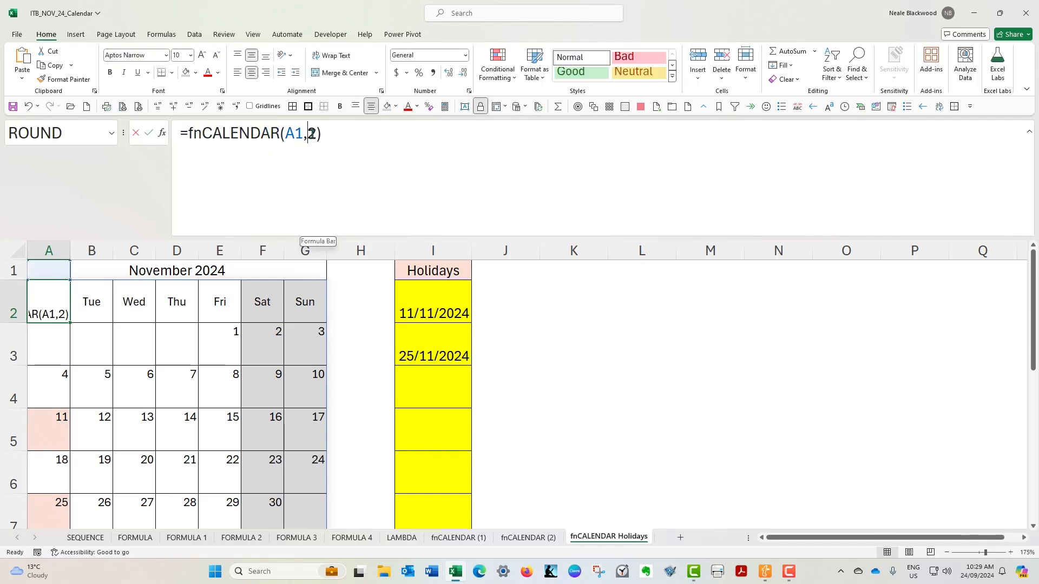
pyautogui.press('Delete')
pyautogui.write('1')
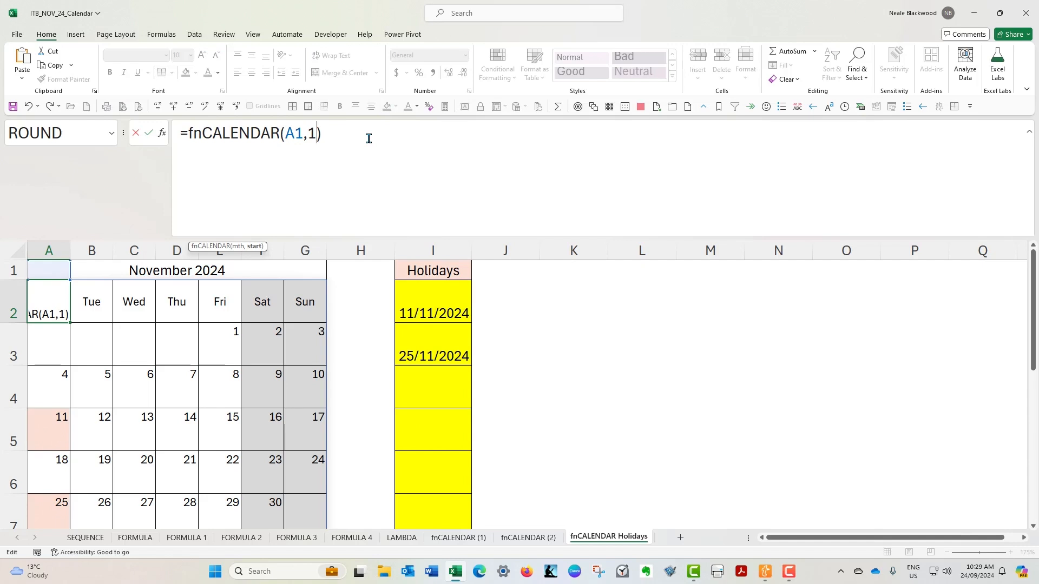
pyautogui.press('Return')
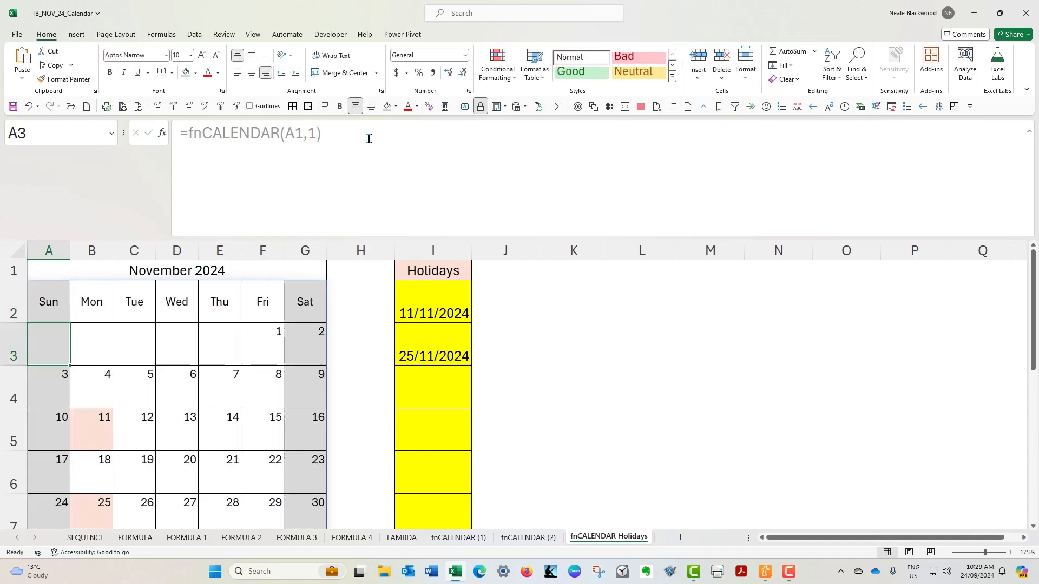
# - Compare A2's fnCALENDAR formula on the Holidays sheet with the A2 formulas on the FORMULA 4 and LAMBDA sheets
pyautogui.click(60, 292)
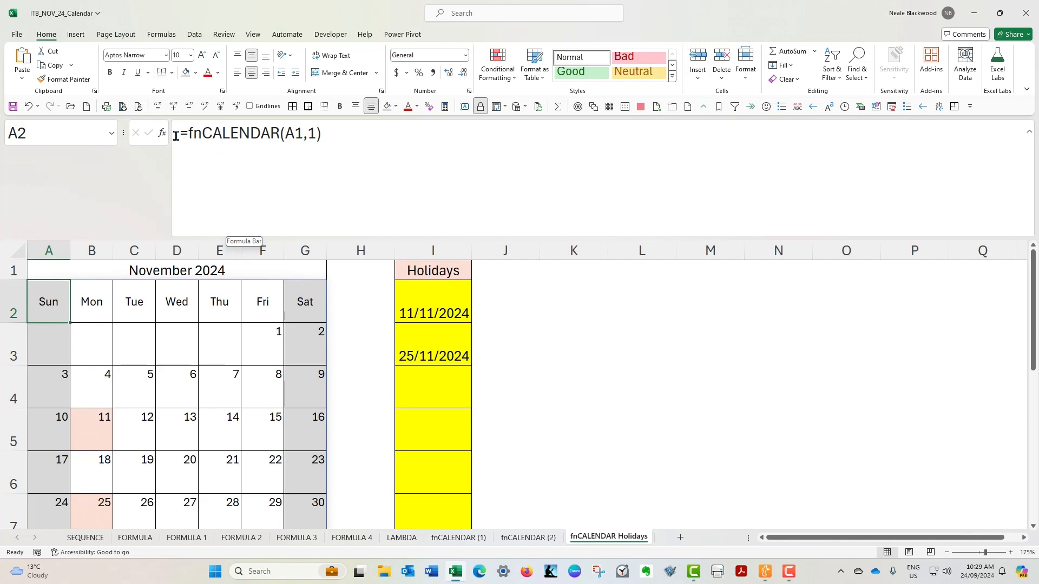
pyautogui.click(359, 537)
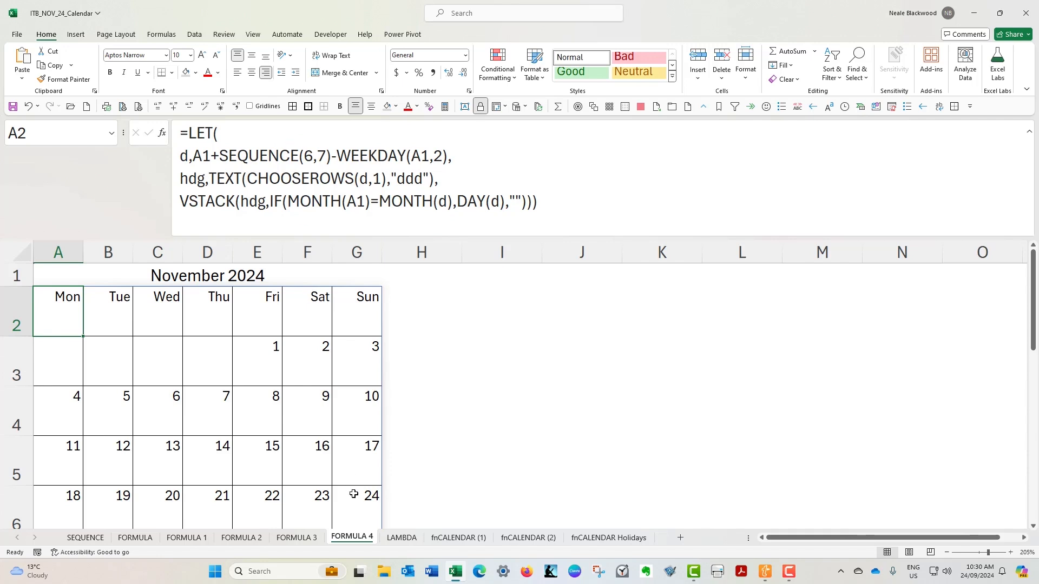
pyautogui.click(394, 542)
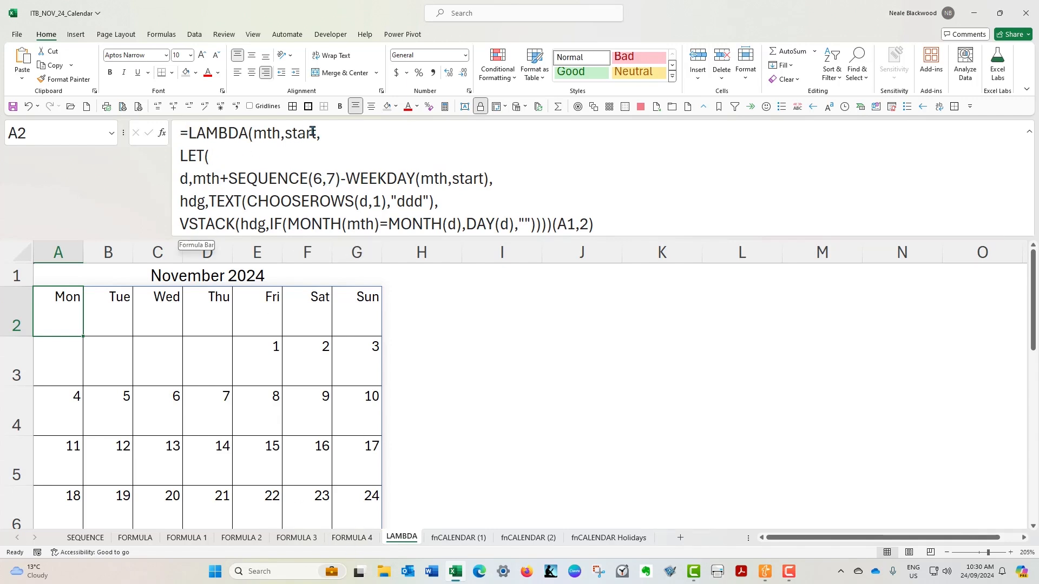
# - On the LAMBDA sheet, examine the opening LAMBDA line of A2's formula and its mth and start parameters
pyautogui.click(185, 133)
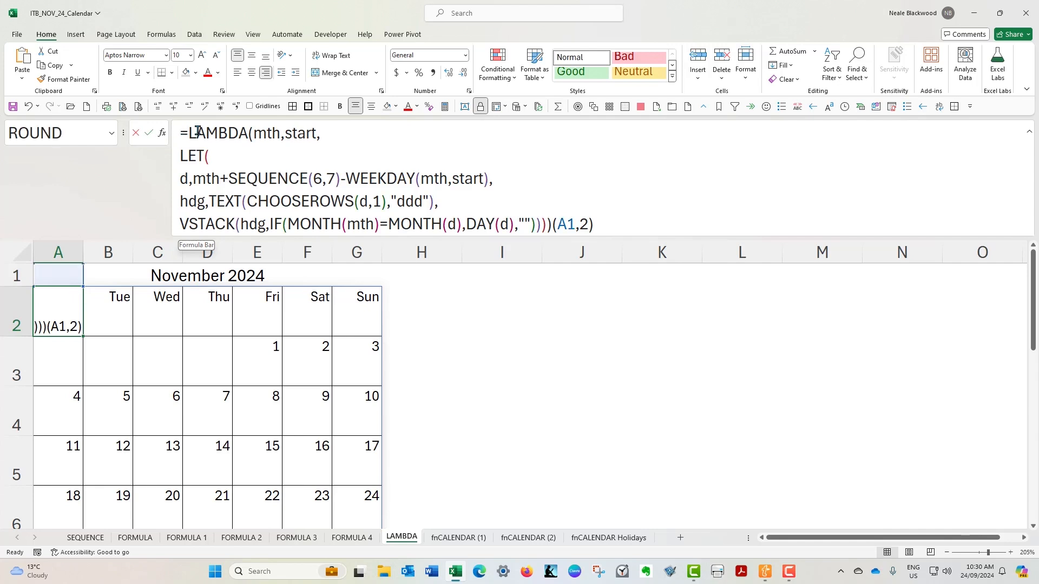
pyautogui.moveTo(184, 132); pyautogui.dragTo(350, 135)
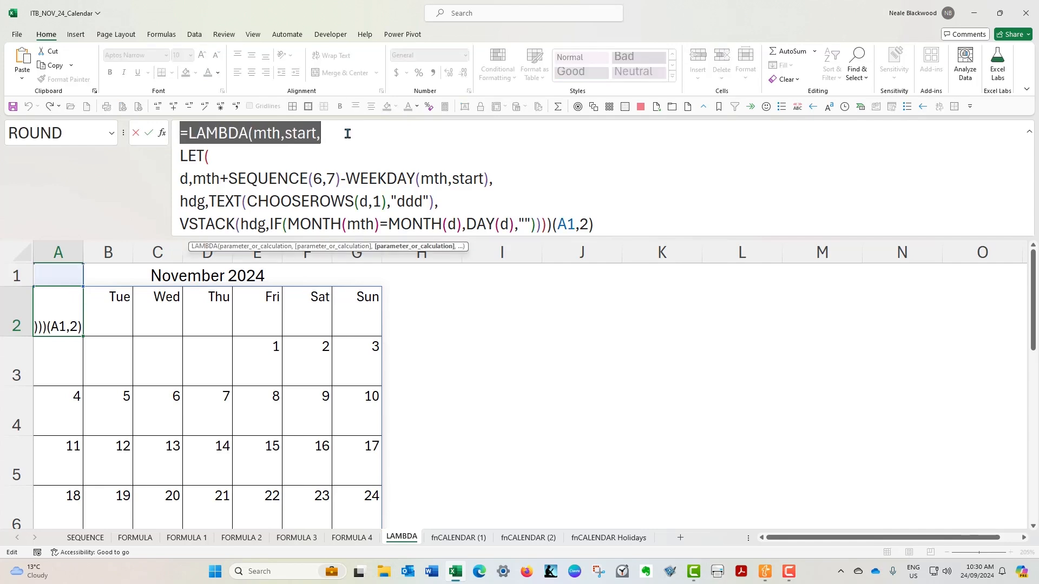
pyautogui.click(348, 134)
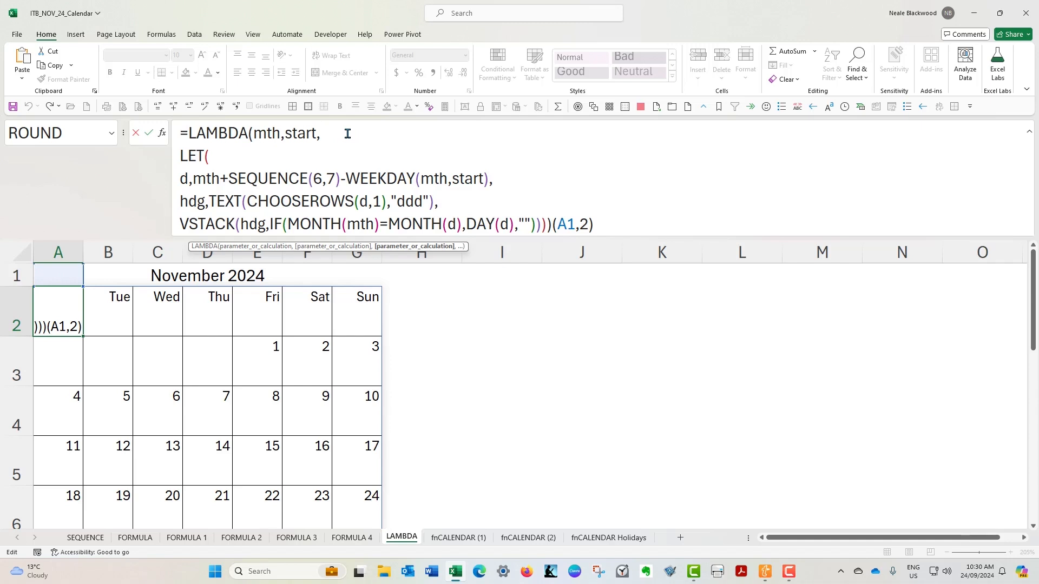
pyautogui.doubleClick(258, 133)
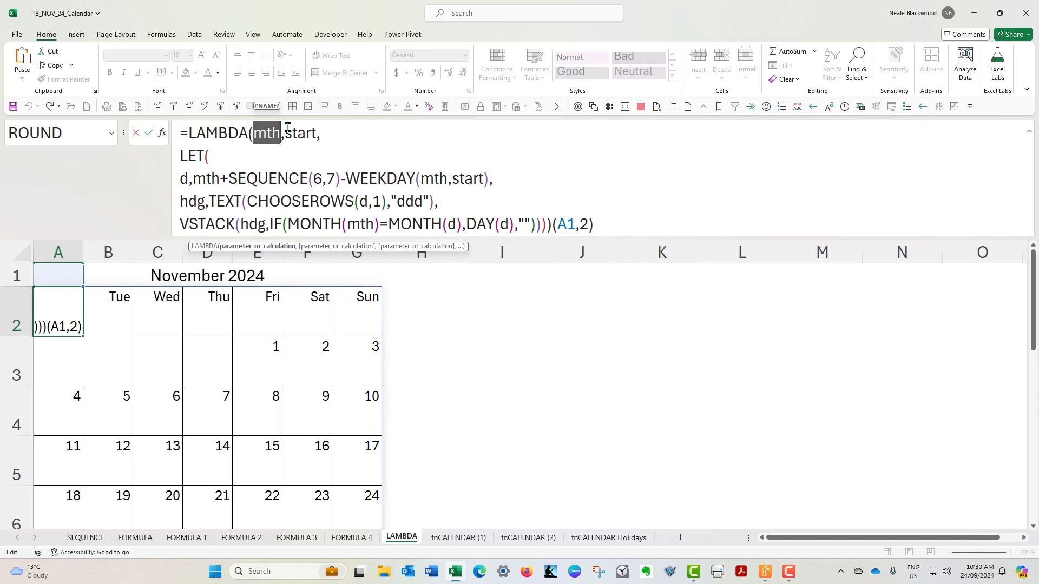
pyautogui.moveTo(285, 133); pyautogui.dragTo(318, 133)
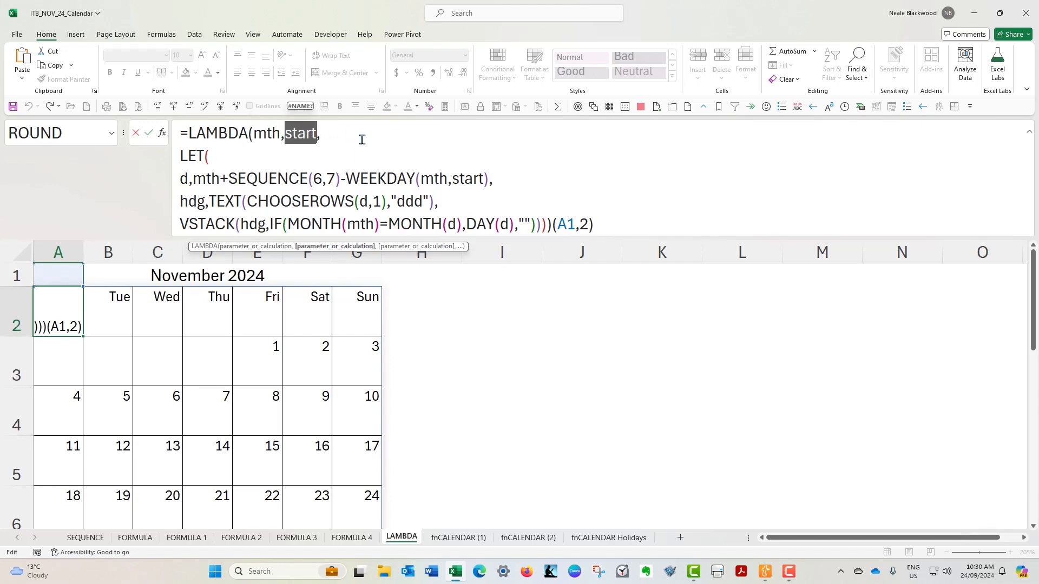
pyautogui.moveTo(253, 133); pyautogui.dragTo(318, 133)
pyautogui.click(338, 134)
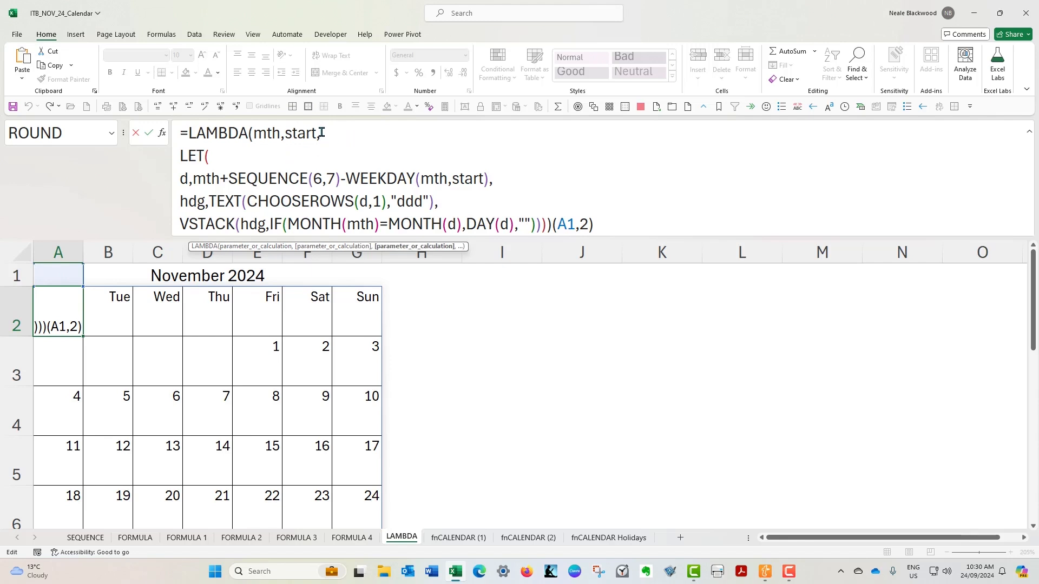
# - Examine the LET calculation inside A2's LAMBDA, its parameter declarations, and the (A1,2) arguments that test it
pyautogui.moveTo(178, 153); pyautogui.dragTo(550, 225)
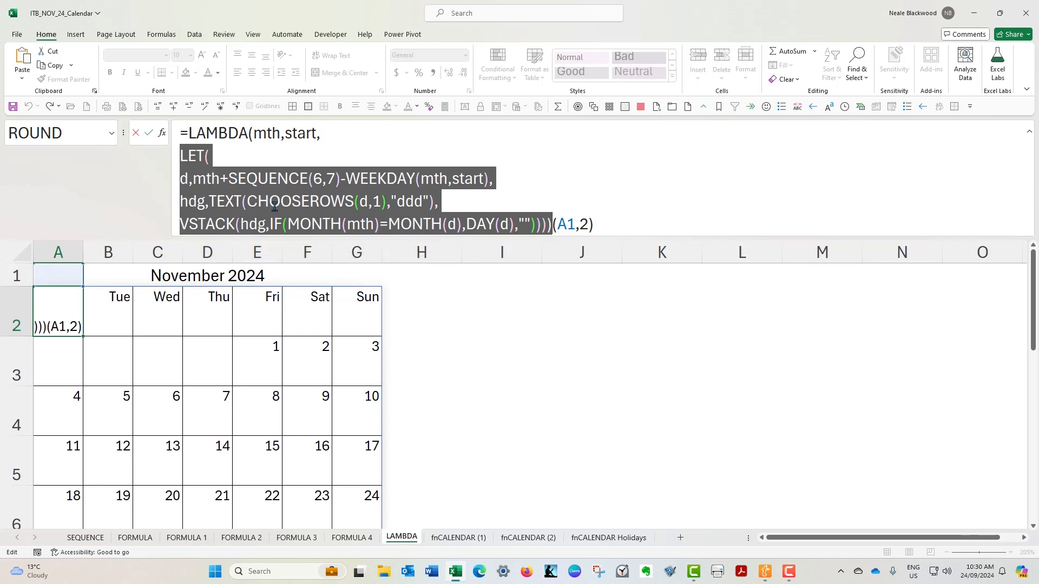
pyautogui.click(335, 129)
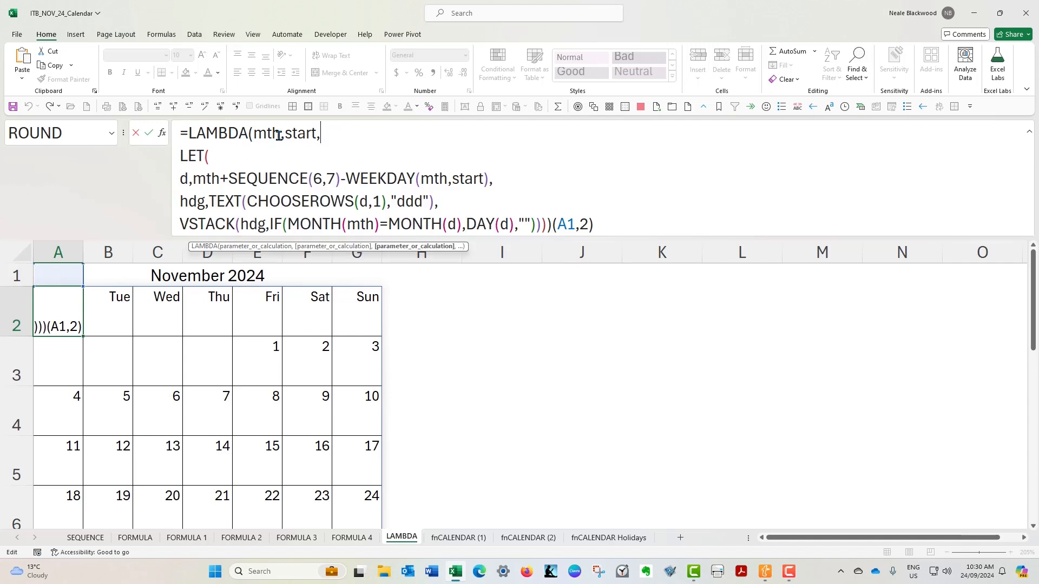
pyautogui.moveTo(253, 132); pyautogui.dragTo(282, 131)
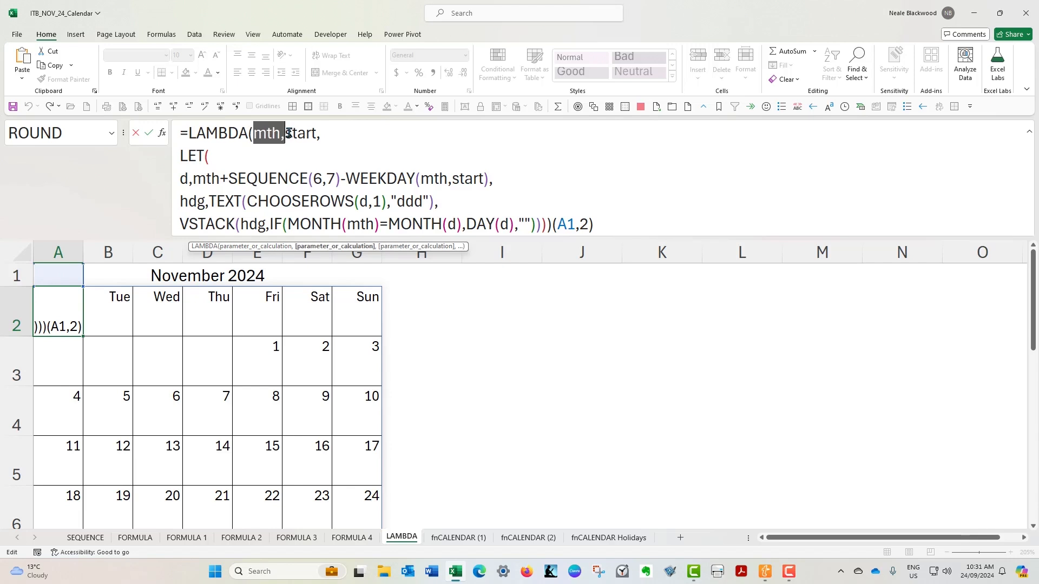
pyautogui.click(285, 132)
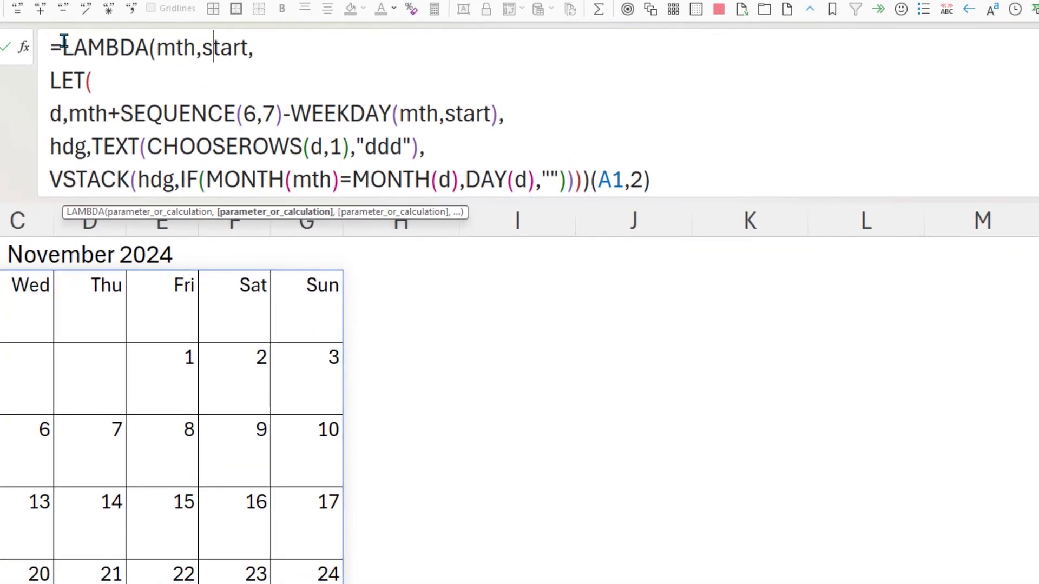
pyautogui.moveTo(62, 47); pyautogui.dragTo(257, 46)
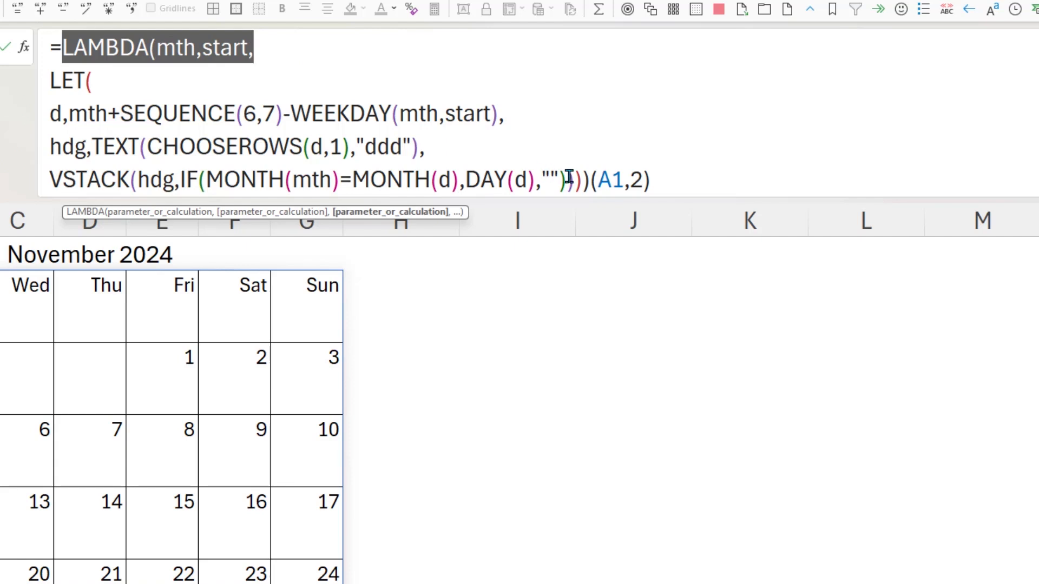
pyautogui.moveTo(591, 180); pyautogui.dragTo(650, 180)
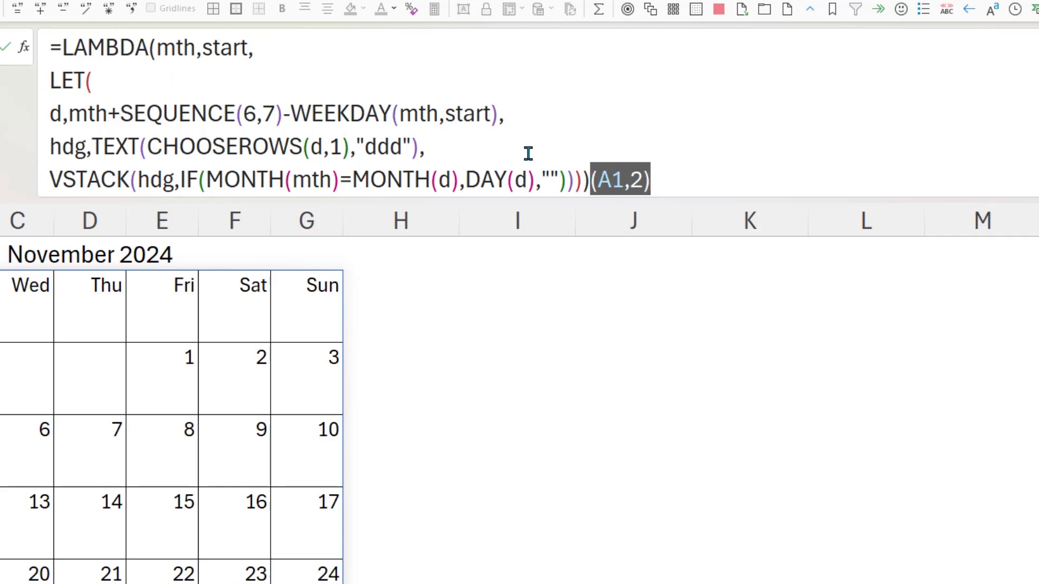
pyautogui.click(666, 178)
# - Trace where the mth and start parameters are used in the SEQUENCE and WEEKDAY calculation of d
pyautogui.doubleClick(176, 44)
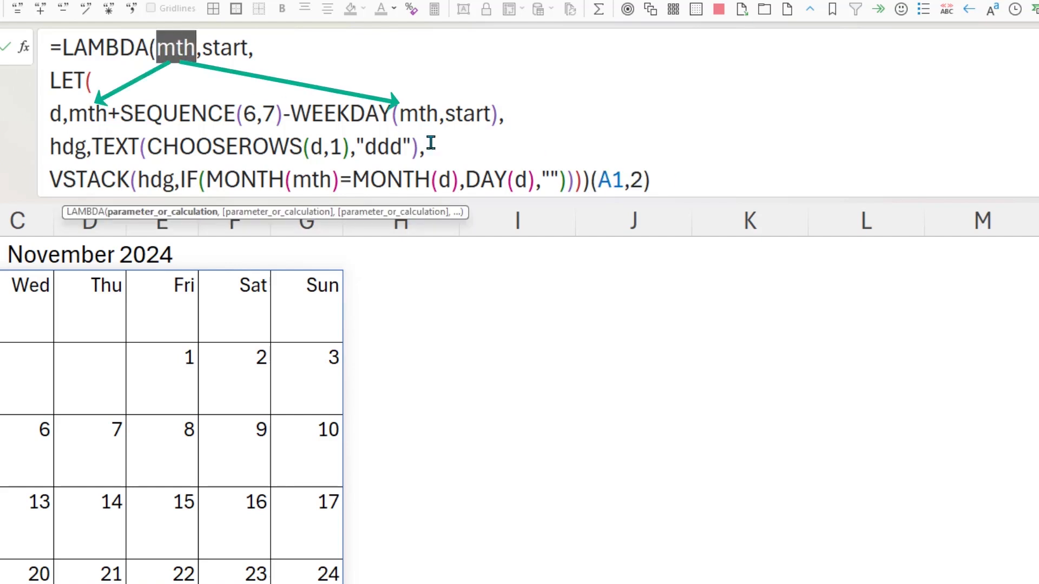
pyautogui.click(201, 53)
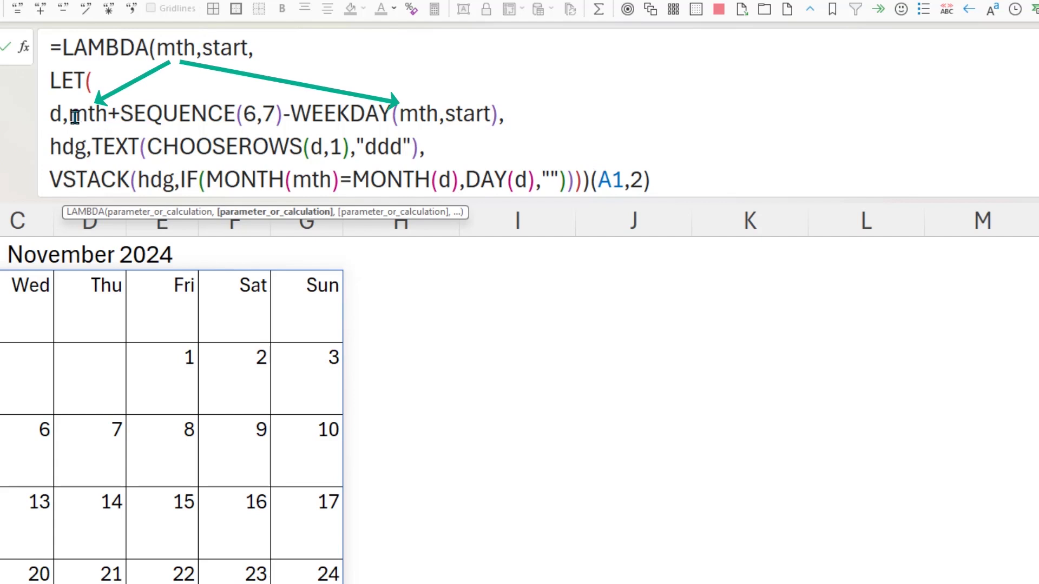
pyautogui.moveTo(69, 112); pyautogui.dragTo(109, 111)
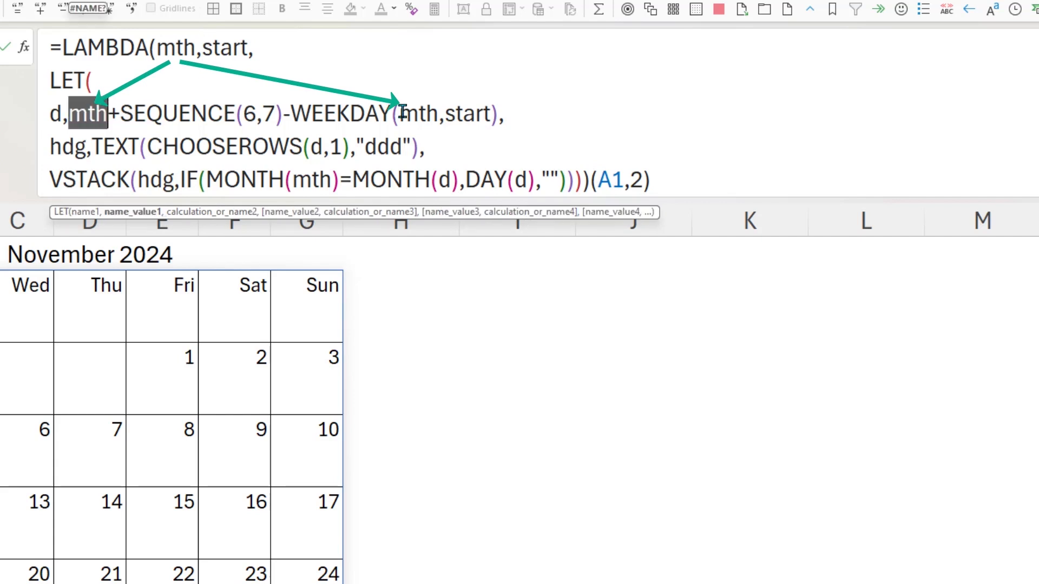
pyautogui.moveTo(399, 113); pyautogui.dragTo(438, 113)
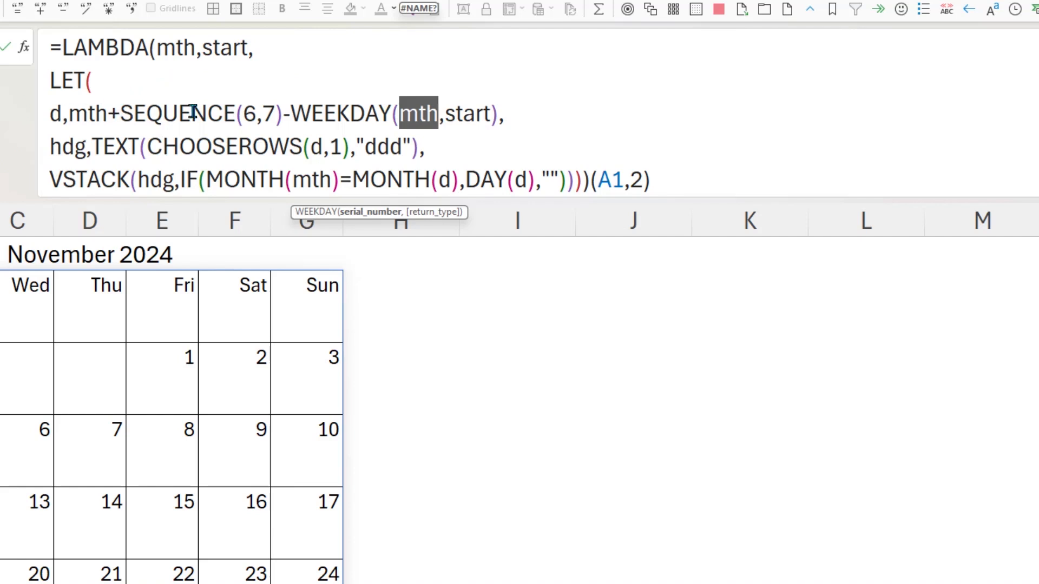
pyautogui.doubleClick(207, 47)
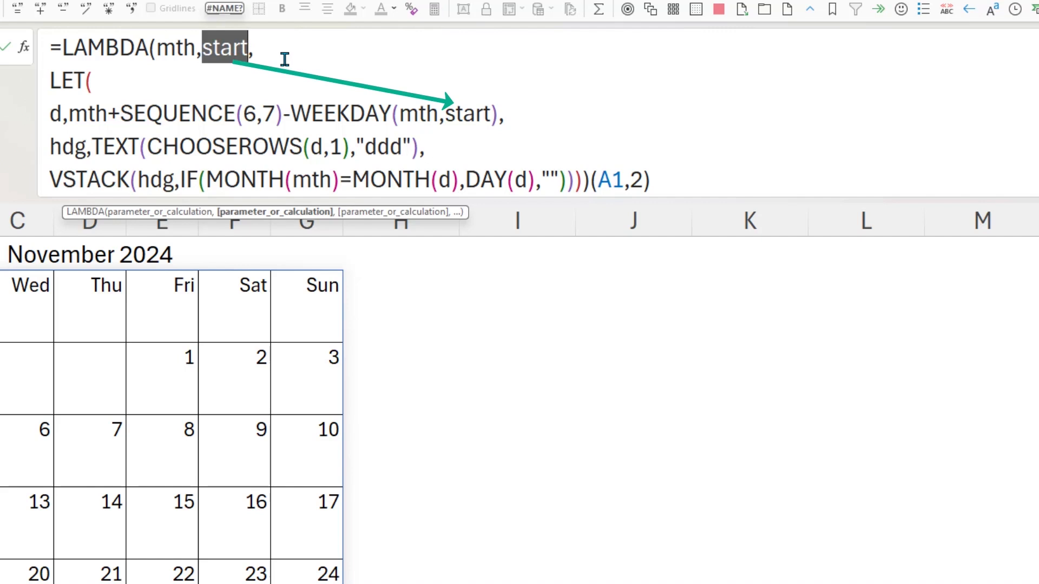
pyautogui.moveTo(445, 113); pyautogui.dragTo(49, 111)
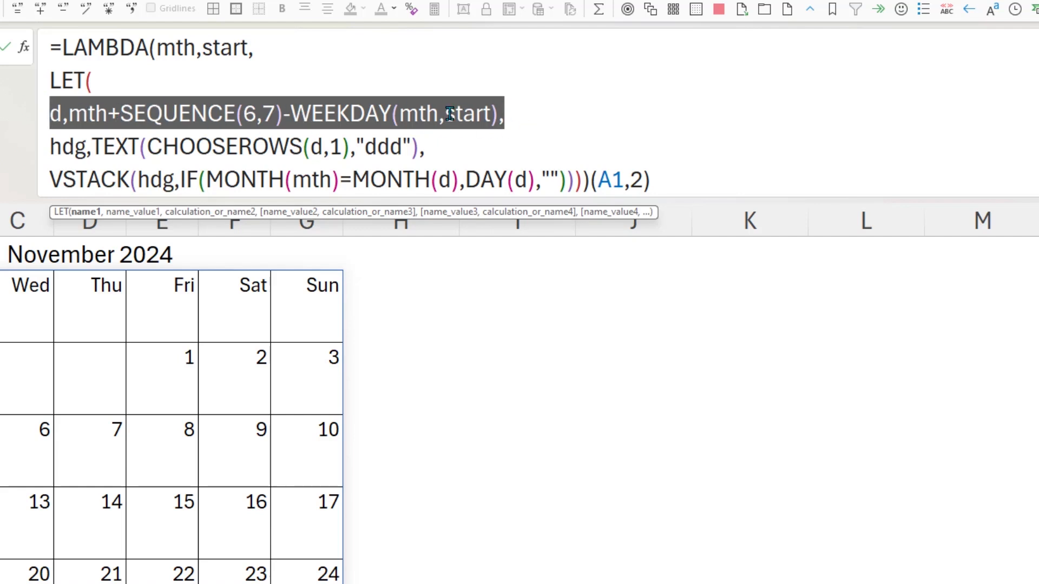
pyautogui.moveTo(445, 114); pyautogui.dragTo(485, 112)
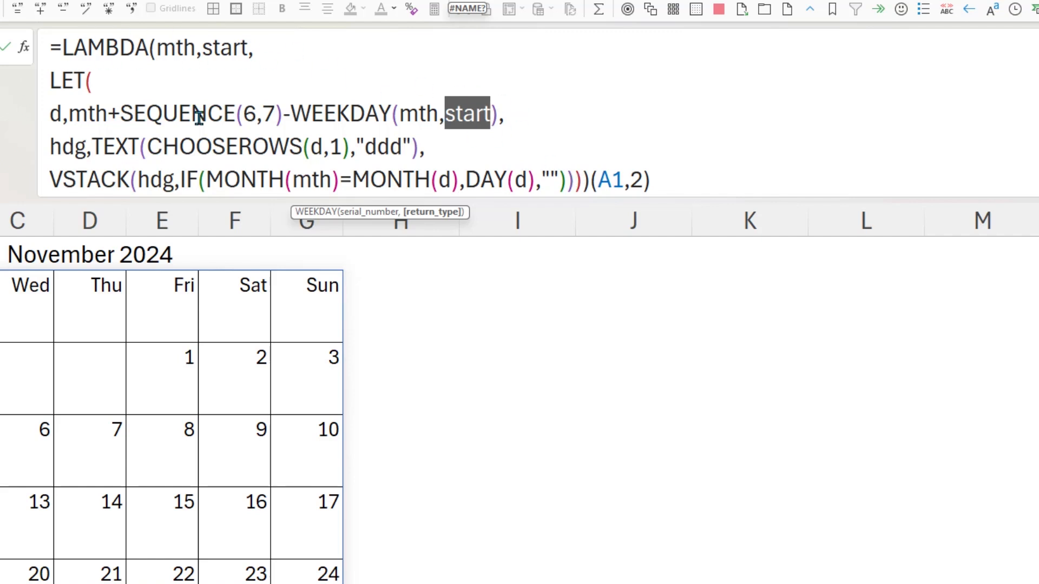
# - Copy A2's LAMBDA formula without the trailing (A1,2) arguments and leave the cell unchanged
pyautogui.click(5, 47)
pyautogui.moveTo(51, 49); pyautogui.dragTo(660, 171)
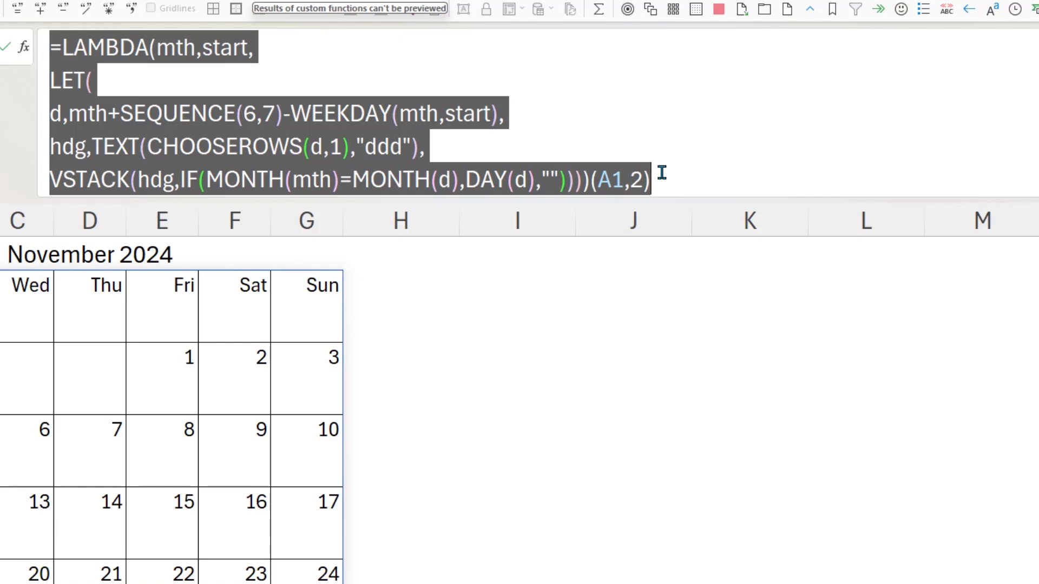
pyautogui.click(149, 79)
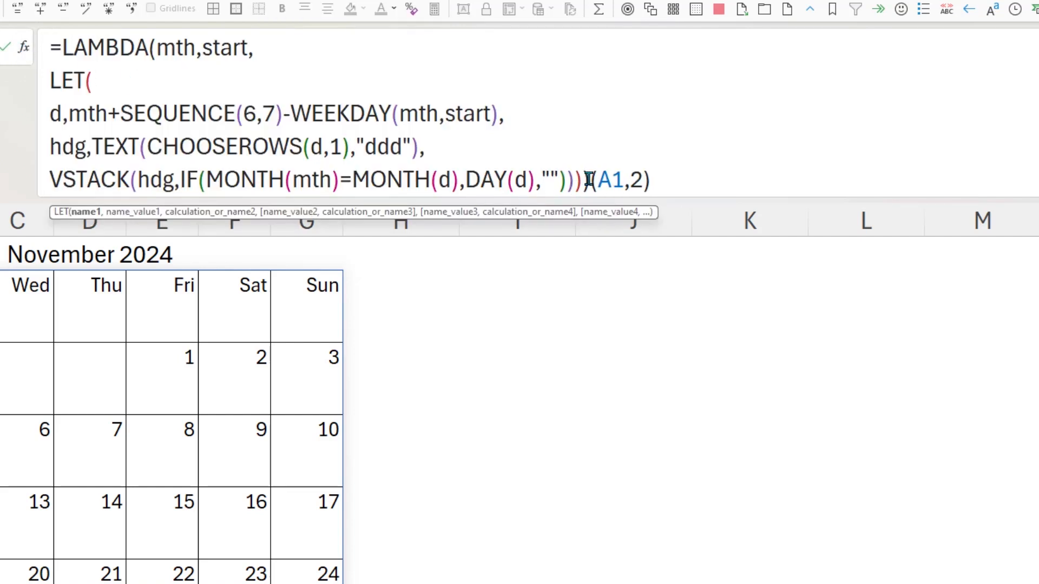
pyautogui.moveTo(588, 180); pyautogui.dragTo(49, 40)
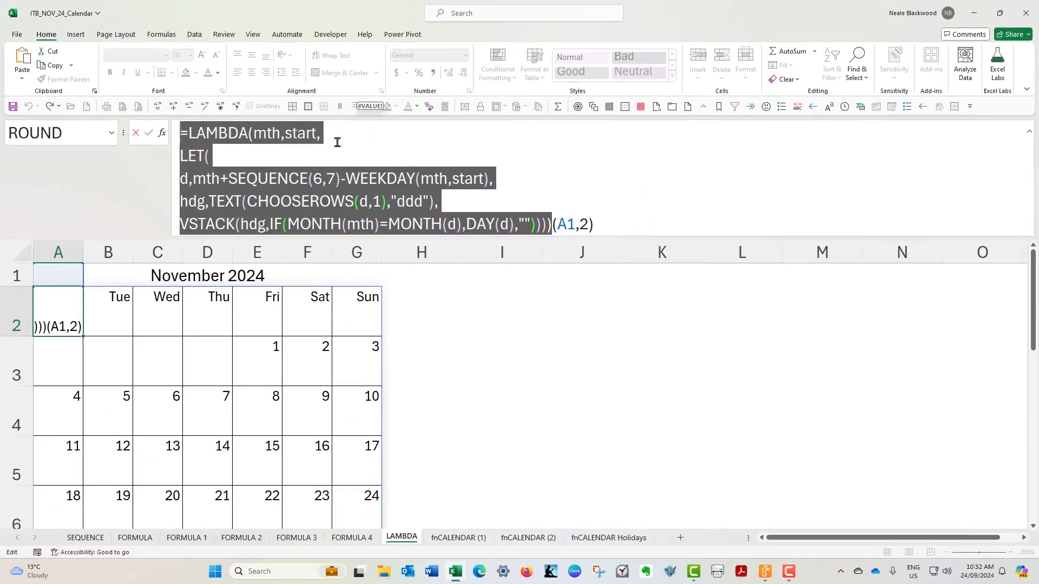
pyautogui.click(150, 133)
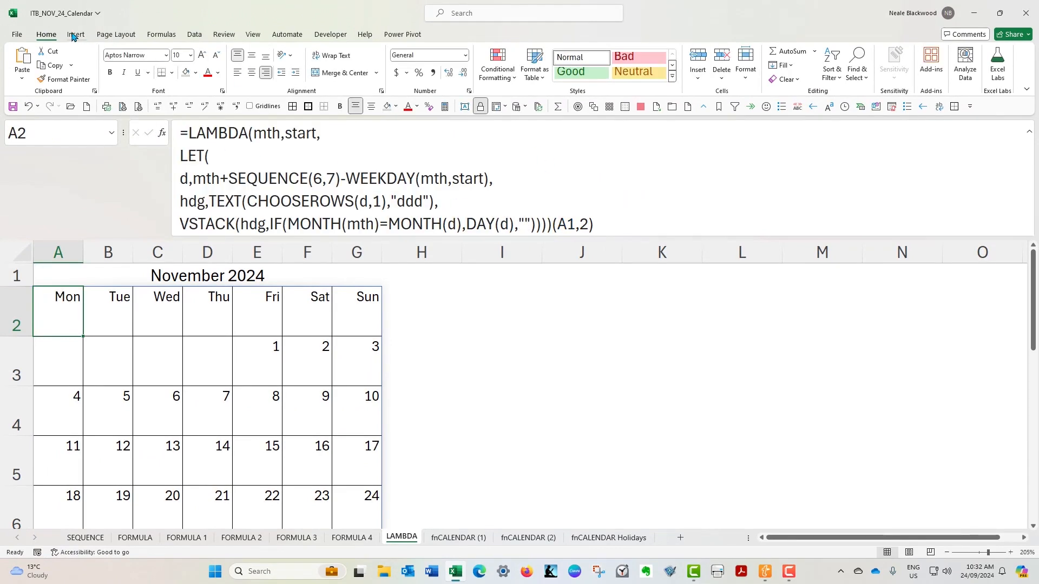
# - Define a workbook-scoped name fnCAL that refers to the copied LAMBDA formula
pyautogui.click(155, 35)
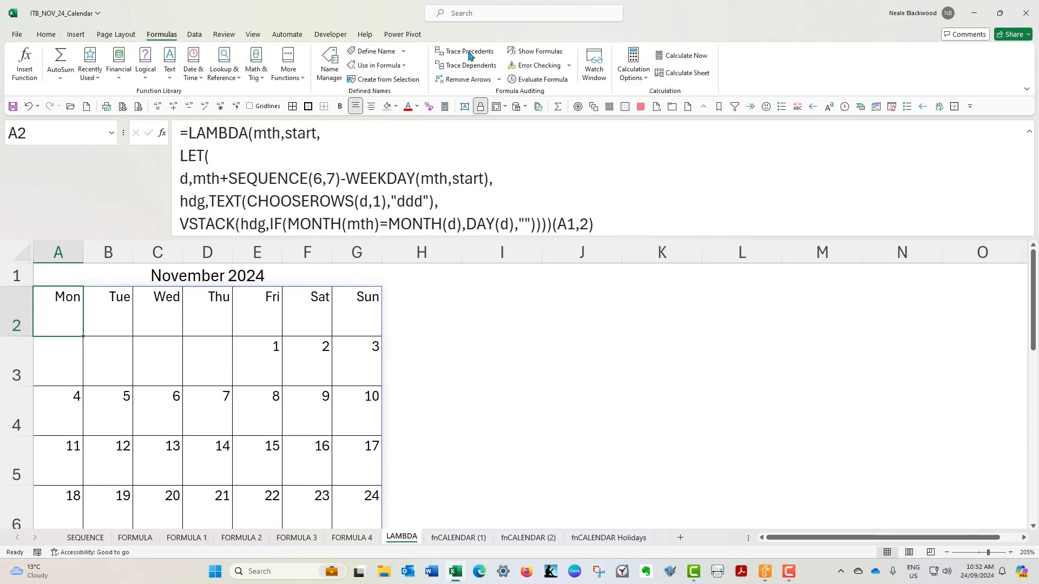
pyautogui.click(378, 51)
pyautogui.write('fnC')
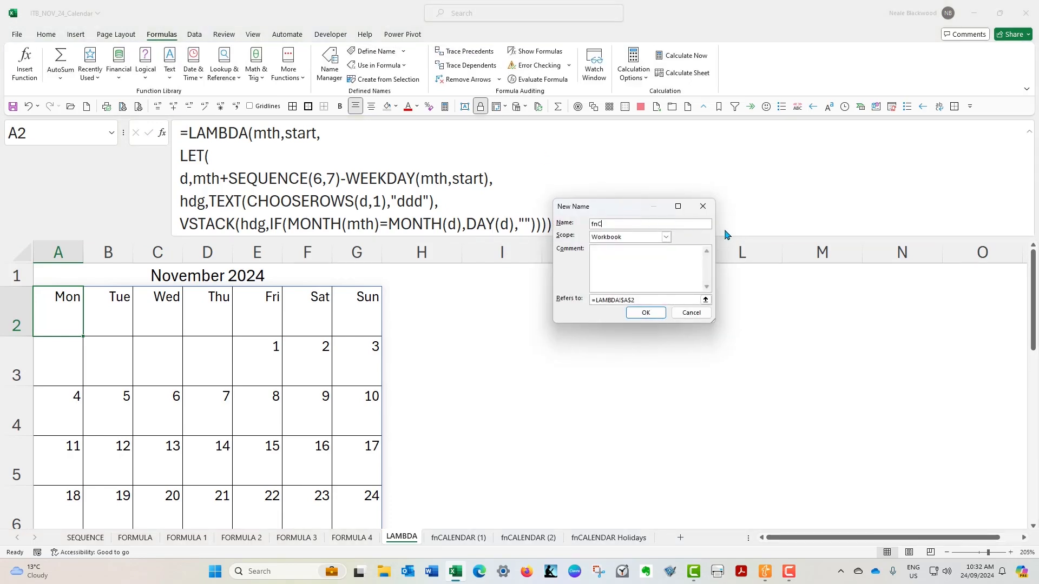
pyautogui.write('AL')
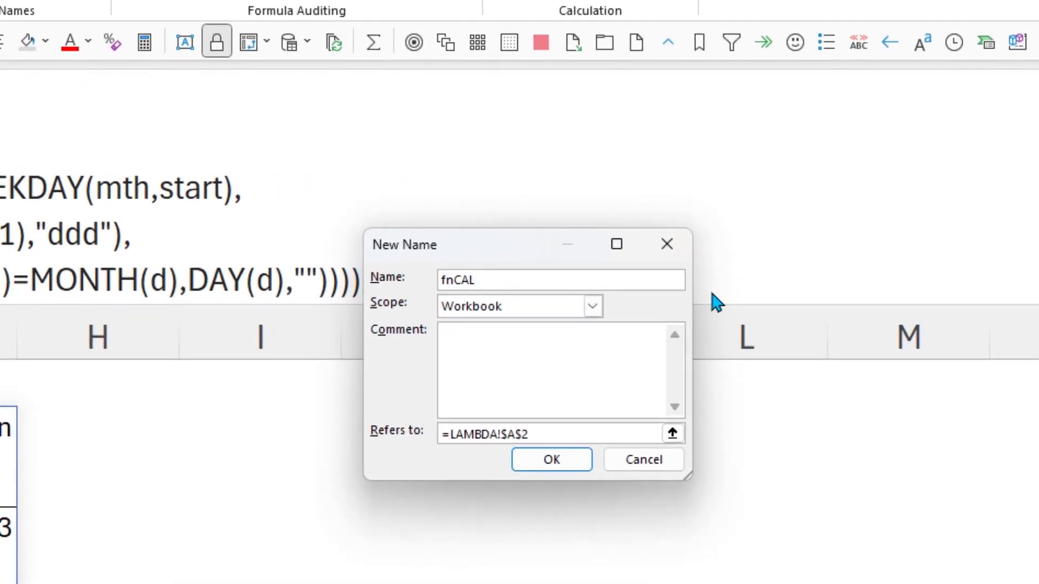
pyautogui.moveTo(548, 433); pyautogui.dragTo(368, 418)
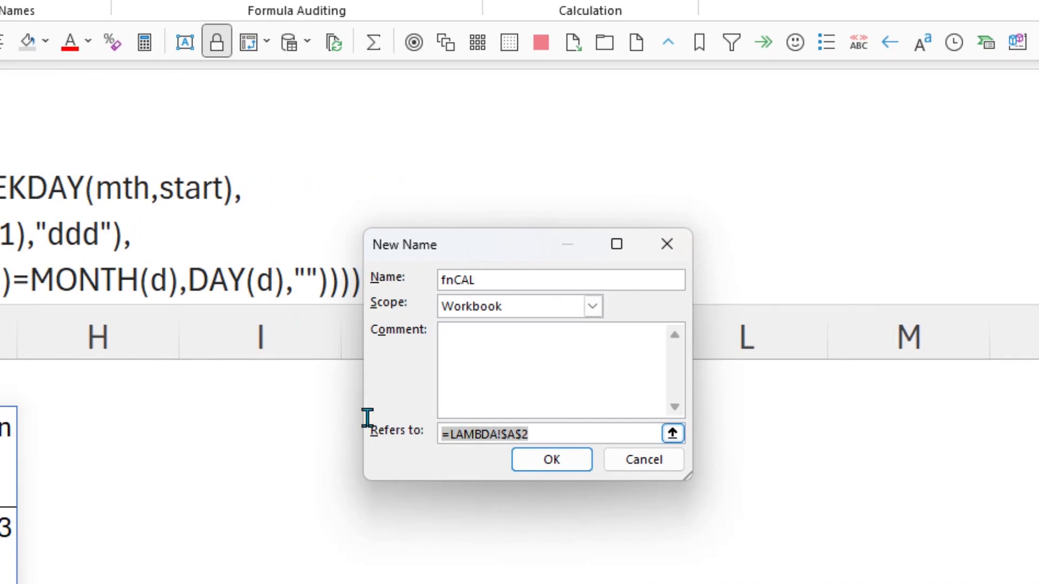
pyautogui.hotkey('ctrl', 'v')
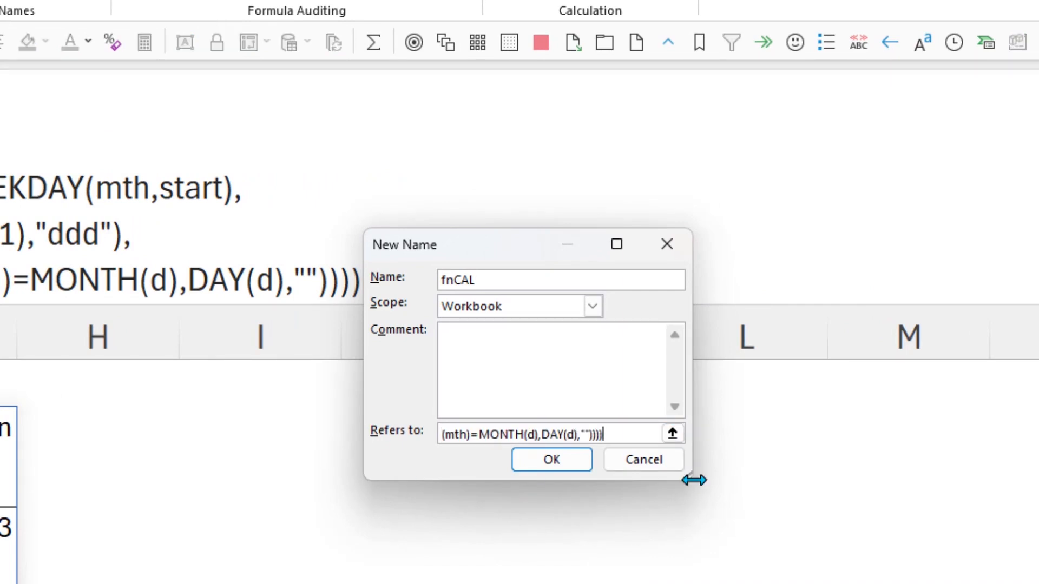
pyautogui.moveTo(694, 480); pyautogui.dragTo(1024, 495)
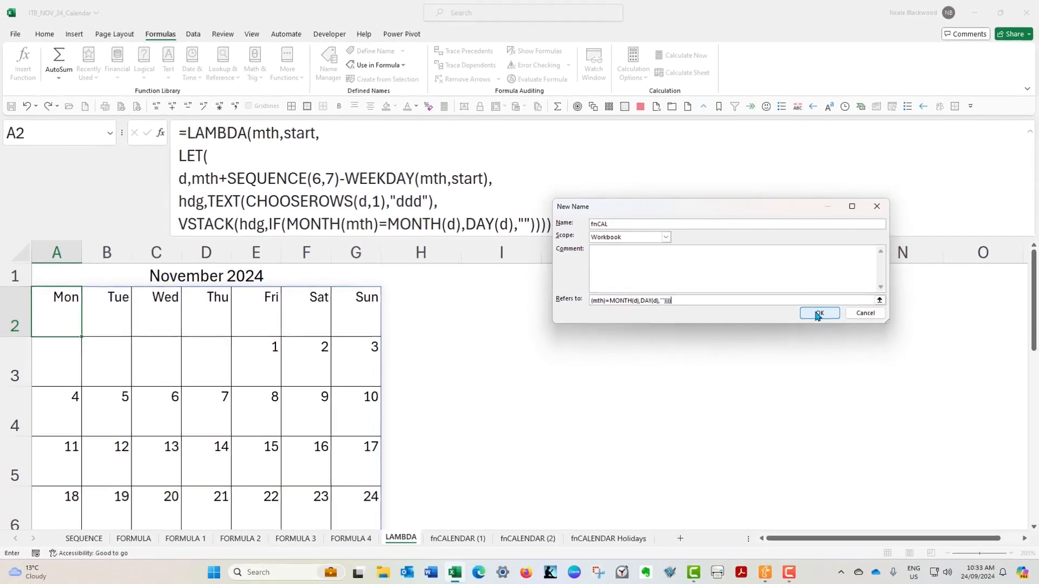
pyautogui.click(818, 314)
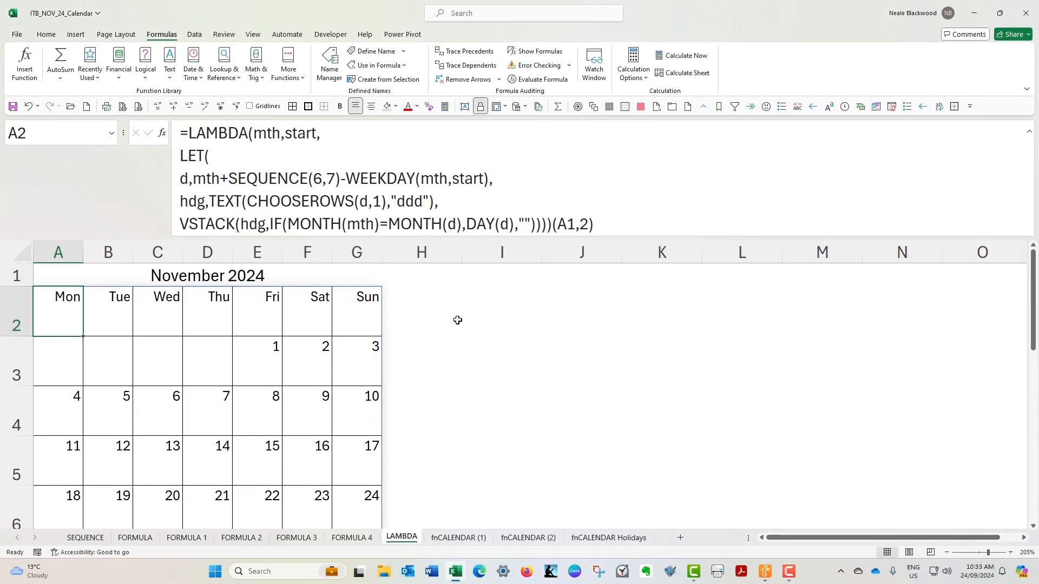
# - Enter =fnCAL(A1,2) in cell I2 to build a calendar from the custom function beside the existing one
pyautogui.click(494, 306)
pyautogui.write('=')
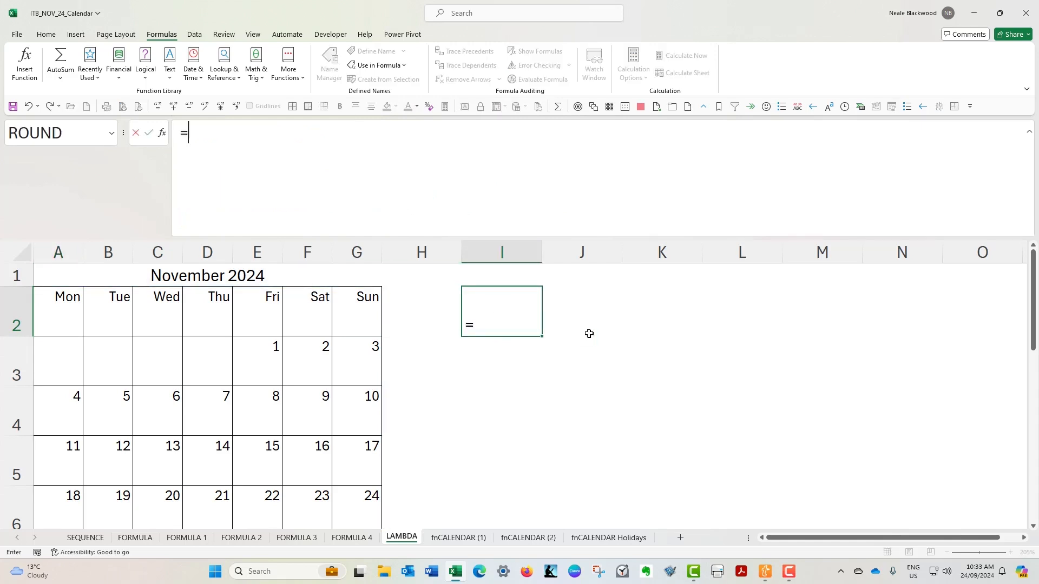
pyautogui.write('fn')
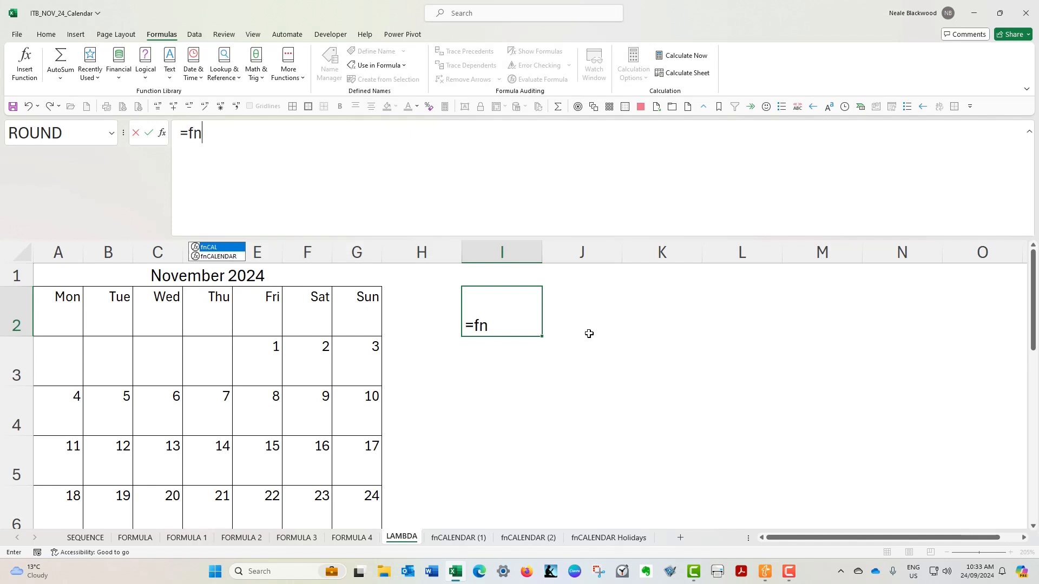
pyautogui.write('CAL(')
pyautogui.click(49, 278)
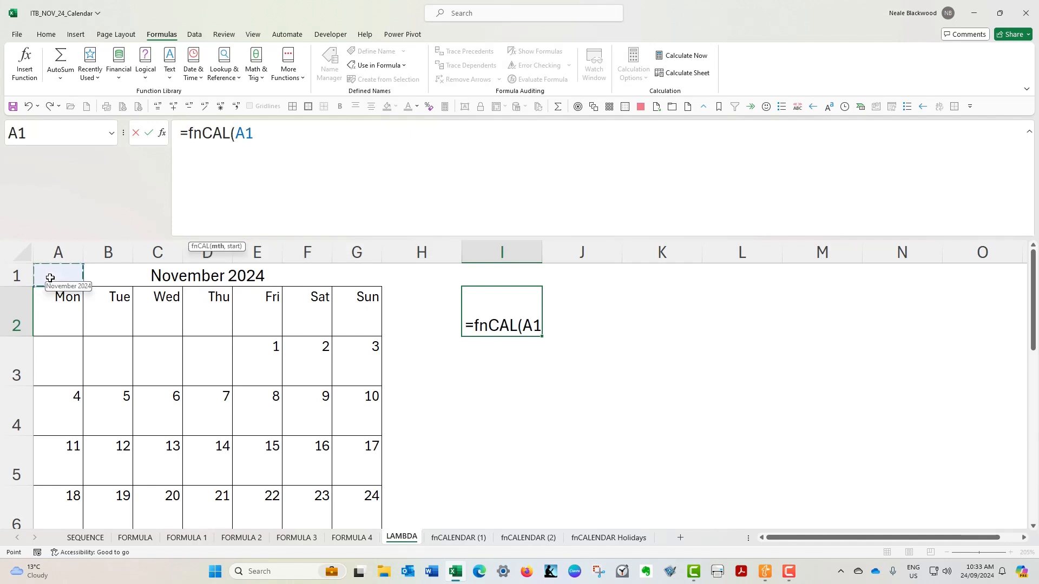
pyautogui.write(',2')
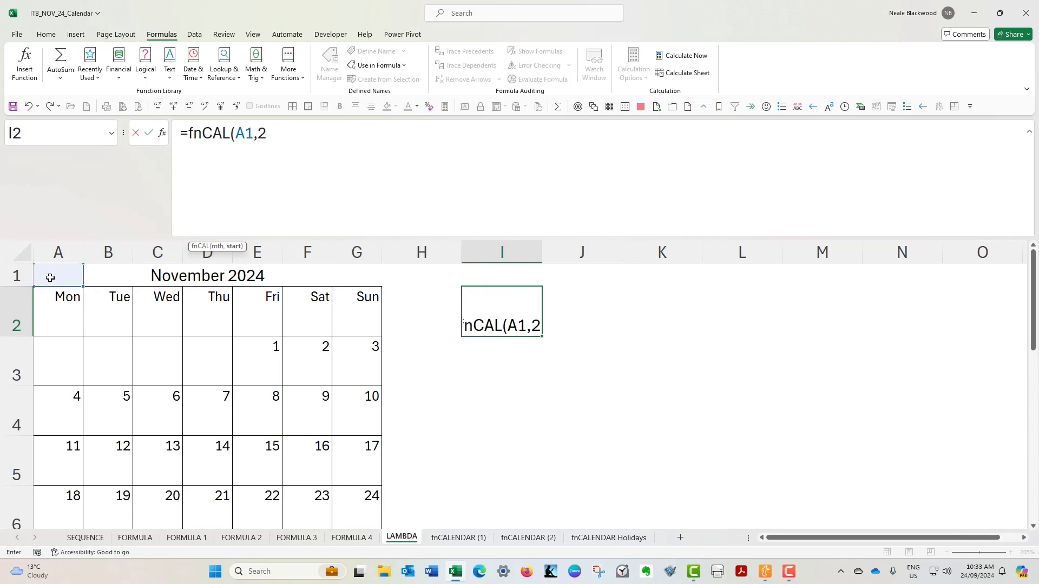
pyautogui.write(')')
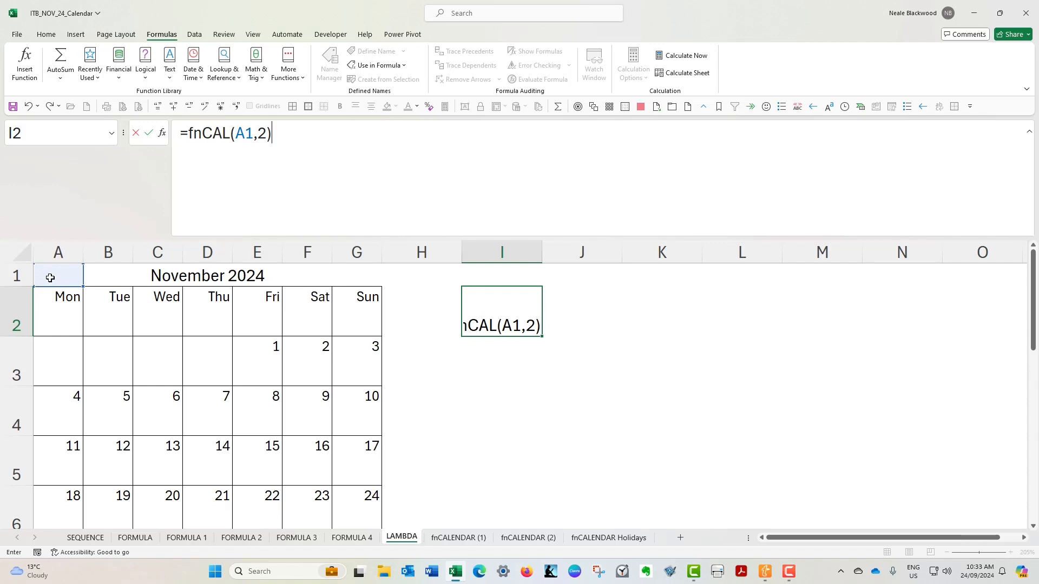
pyautogui.press('Return')
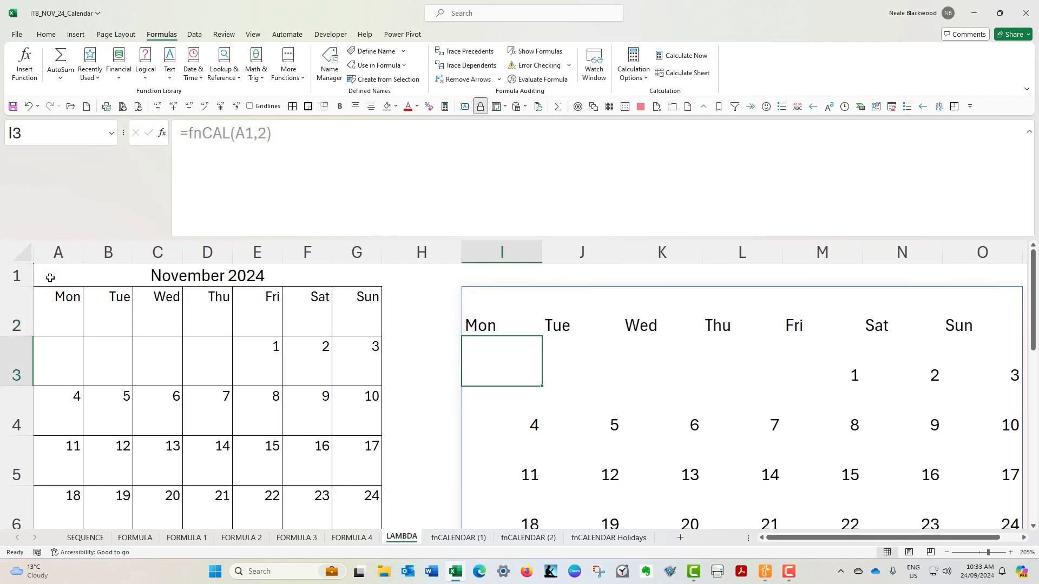
pyautogui.press('Up')
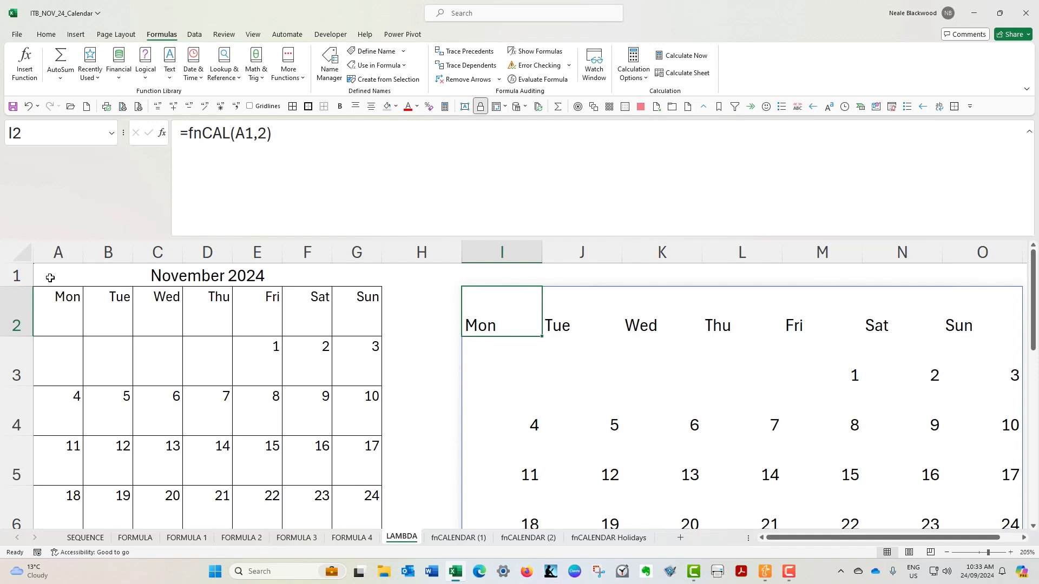
# - Examine the calendar spilled from I2 through its last dates and around its edges, ending back on I2
pyautogui.press('Down')
pyautogui.press('Down')
pyautogui.press('Down')
pyautogui.press('Down')
pyautogui.press('Down')
pyautogui.press('Down')
pyautogui.press('Down')
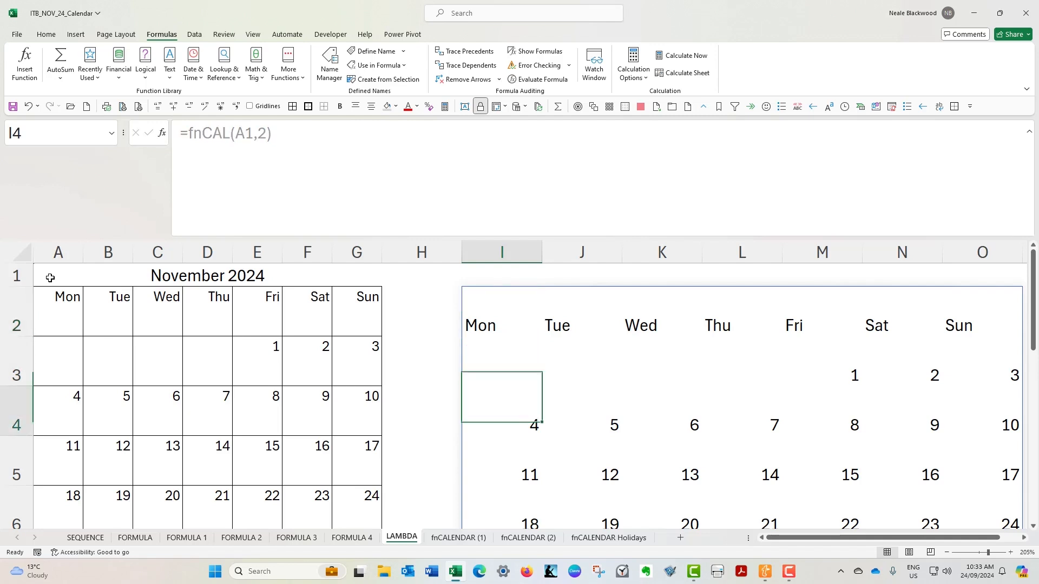
pyautogui.press('Up')
pyautogui.press('Up')
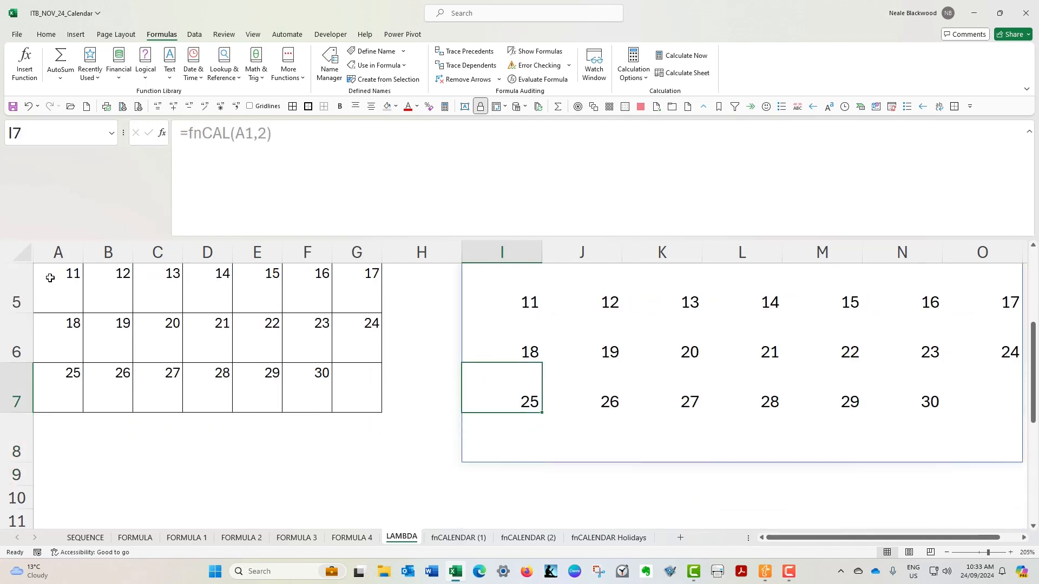
pyautogui.press('Right')
pyautogui.press('Right')
pyautogui.press('Right')
pyautogui.press('Right')
pyautogui.press('Right')
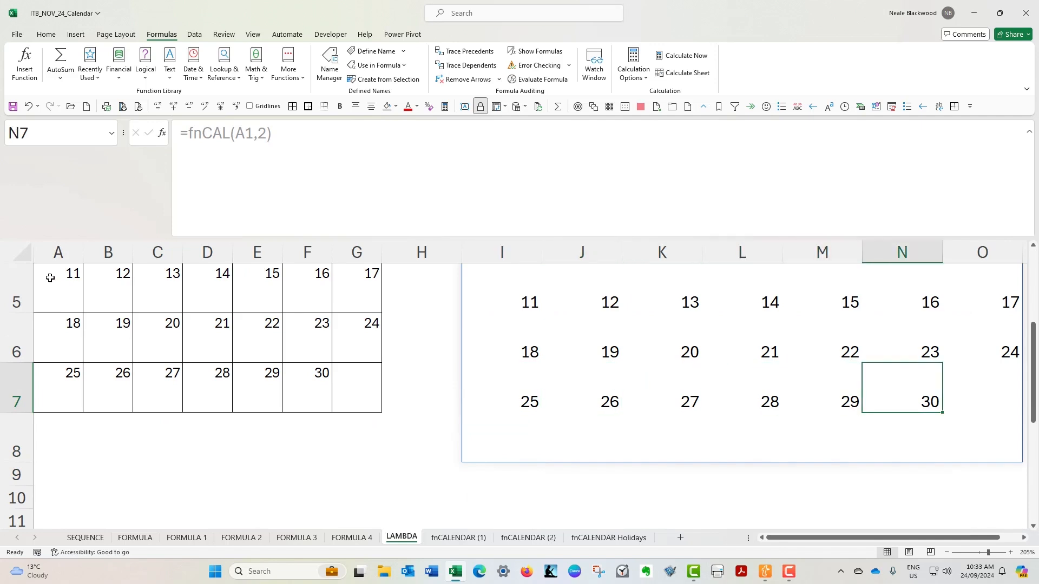
pyautogui.press('Up')
pyautogui.press('Up')
pyautogui.press('Up')
pyautogui.press('Up')
pyautogui.press('Up')
pyautogui.press('Up')
pyautogui.press('Left')
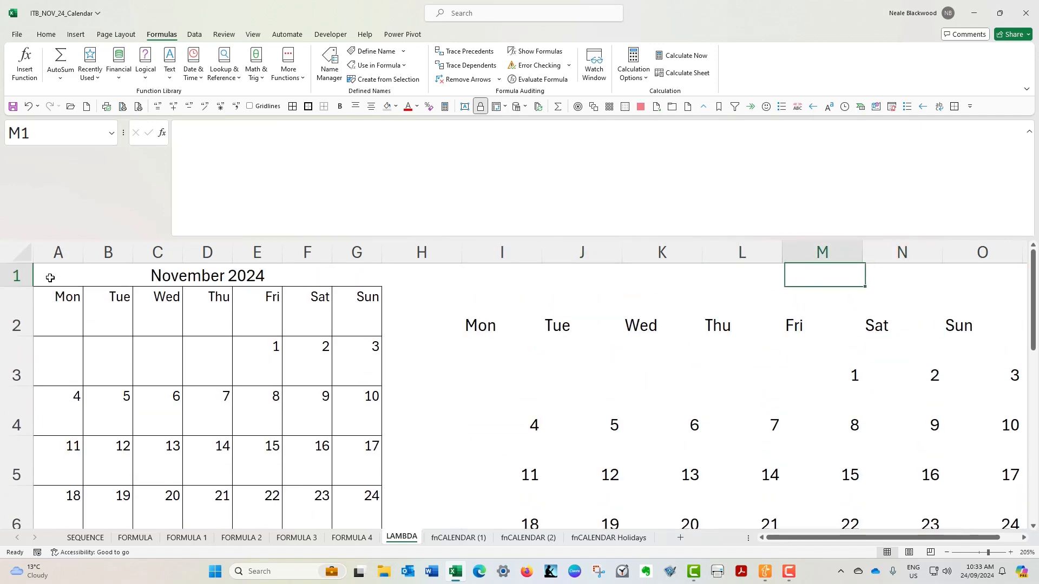
pyautogui.press('Left')
pyautogui.press('Left')
pyautogui.press('Left')
pyautogui.press('Left')
pyautogui.press('Down')
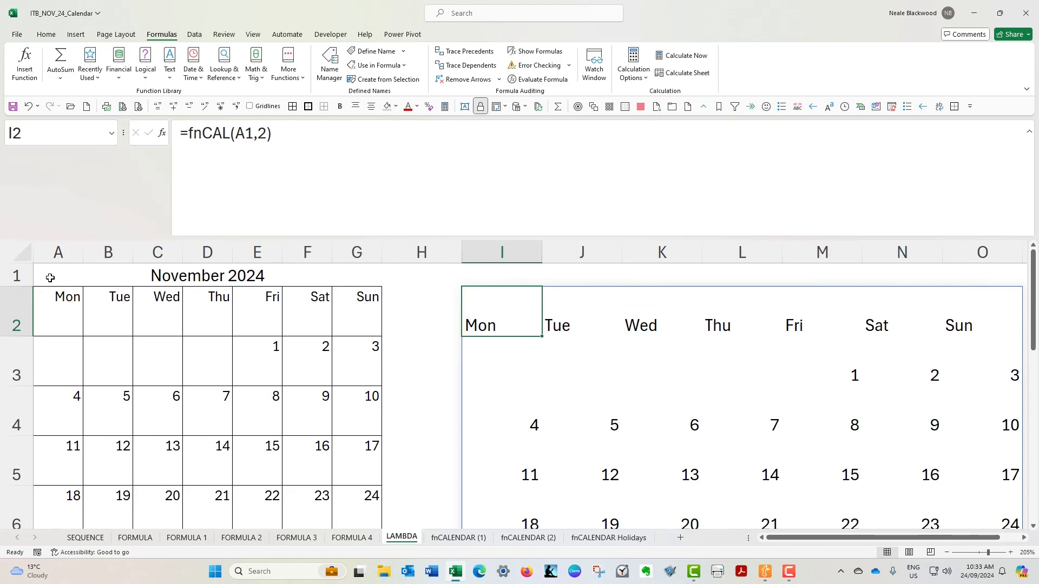
# - Open the defined name fnCALENDAR for editing, review its comment describing the function and its arguments, and close the name dialogs
pyautogui.click(330, 62)
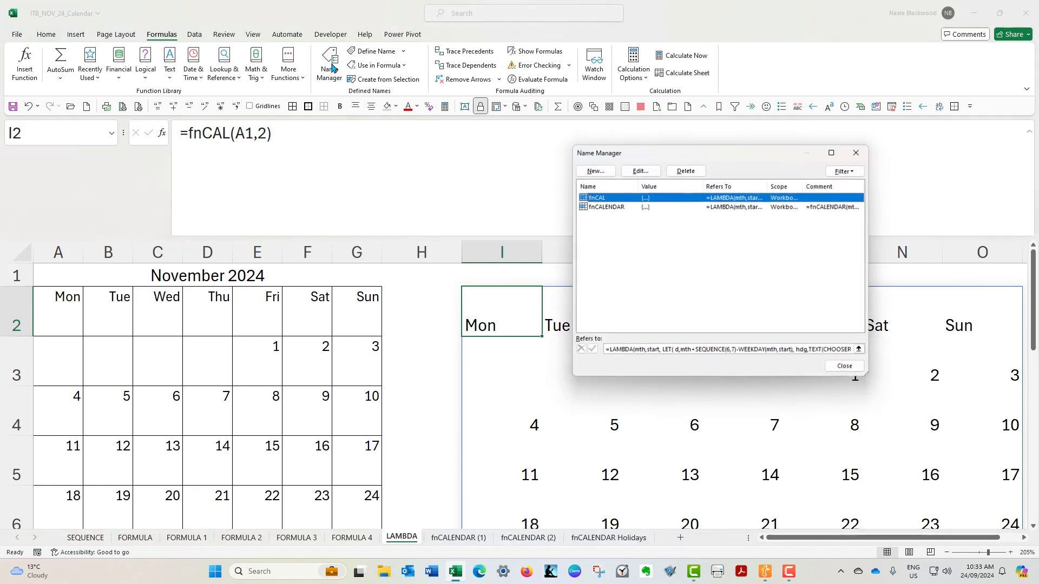
pyautogui.click(607, 209)
pyautogui.click(639, 171)
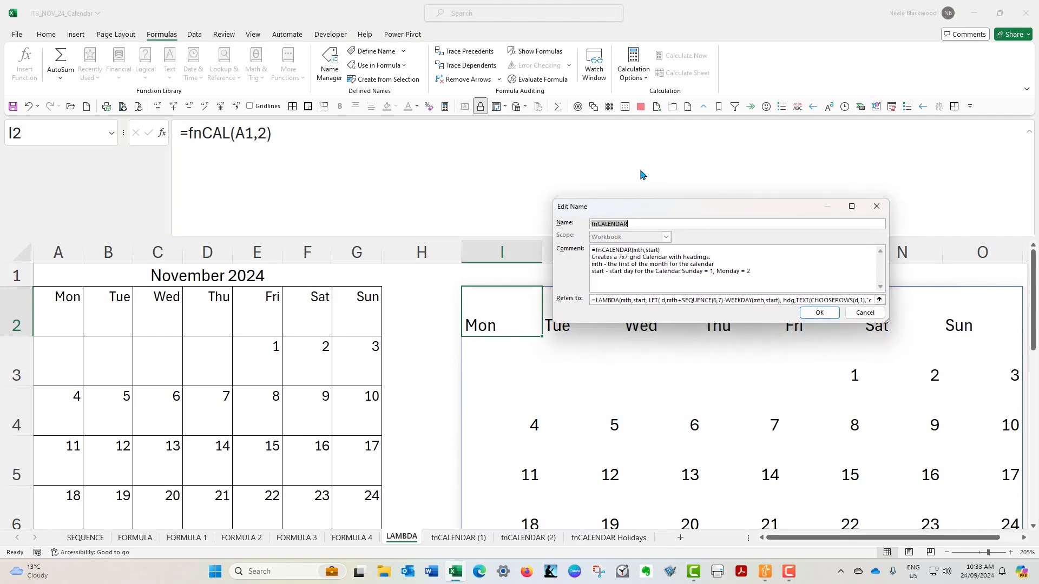
pyautogui.moveTo(660, 209); pyautogui.dragTo(271, 145)
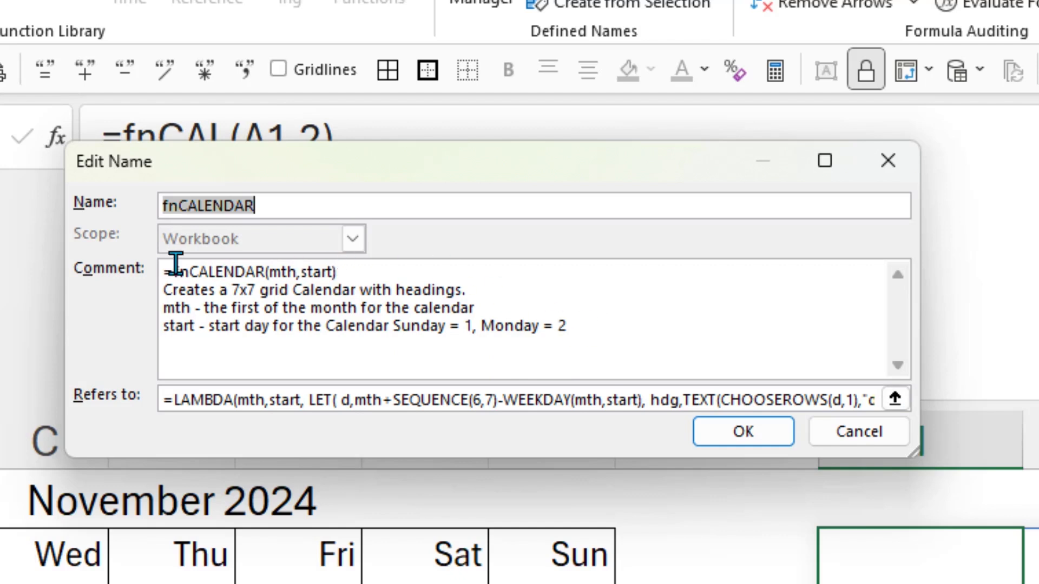
pyautogui.hotkey('ctrl', 'Return')
pyautogui.click(359, 271)
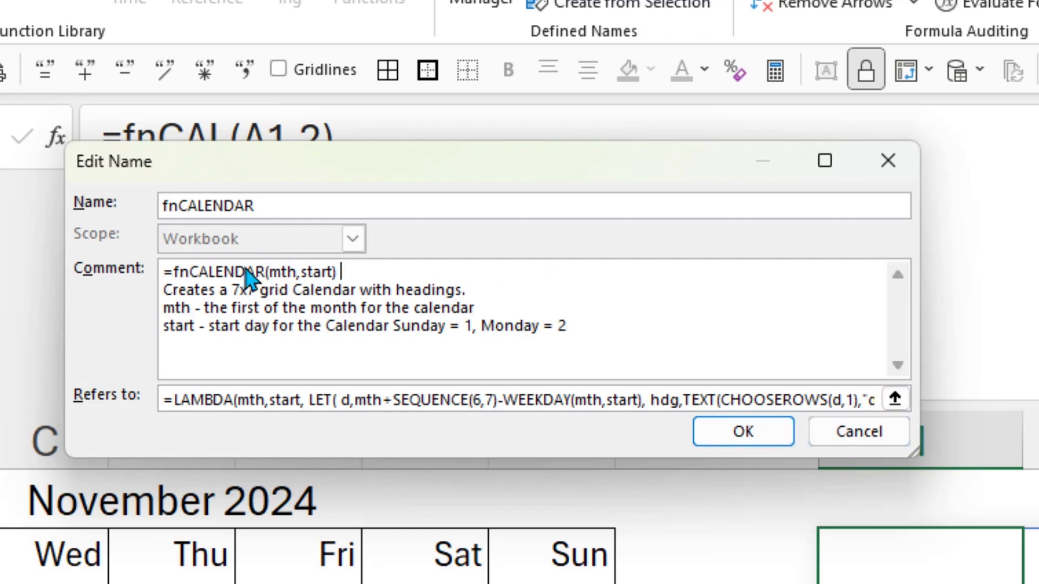
pyautogui.click(760, 435)
pyautogui.click(810, 567)
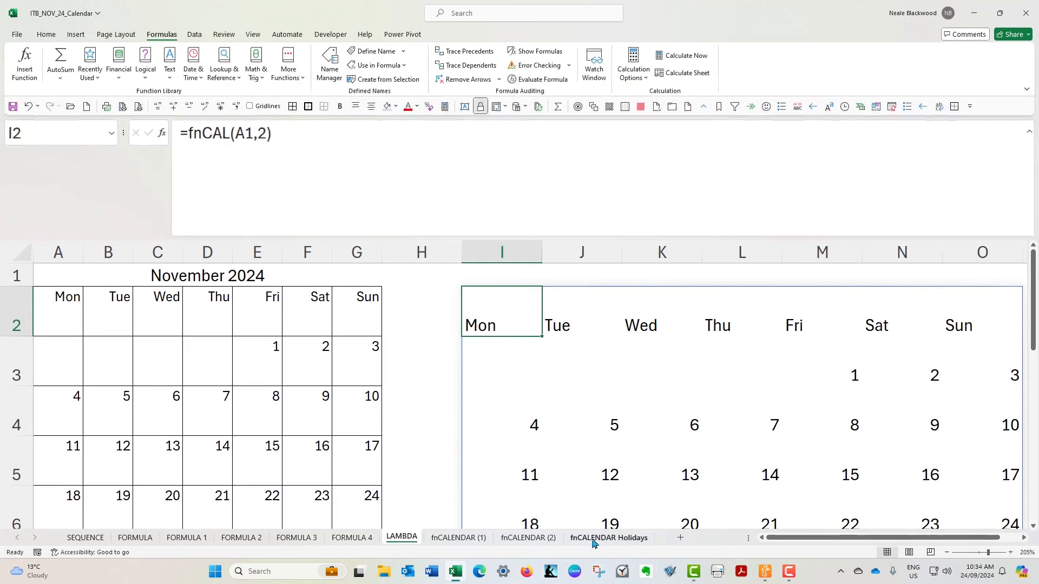
# - On the fnCALENDAR Holidays sheet, enter =fnCALENDAR(A1,2) in cell K2, checking the function's comment tip along the way
pyautogui.click(593, 543)
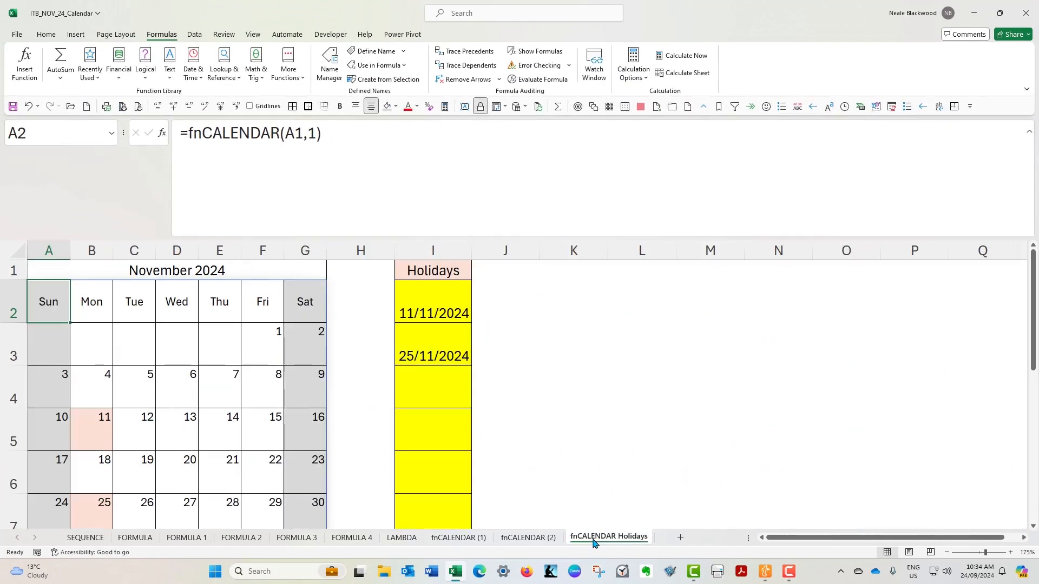
pyautogui.click(573, 305)
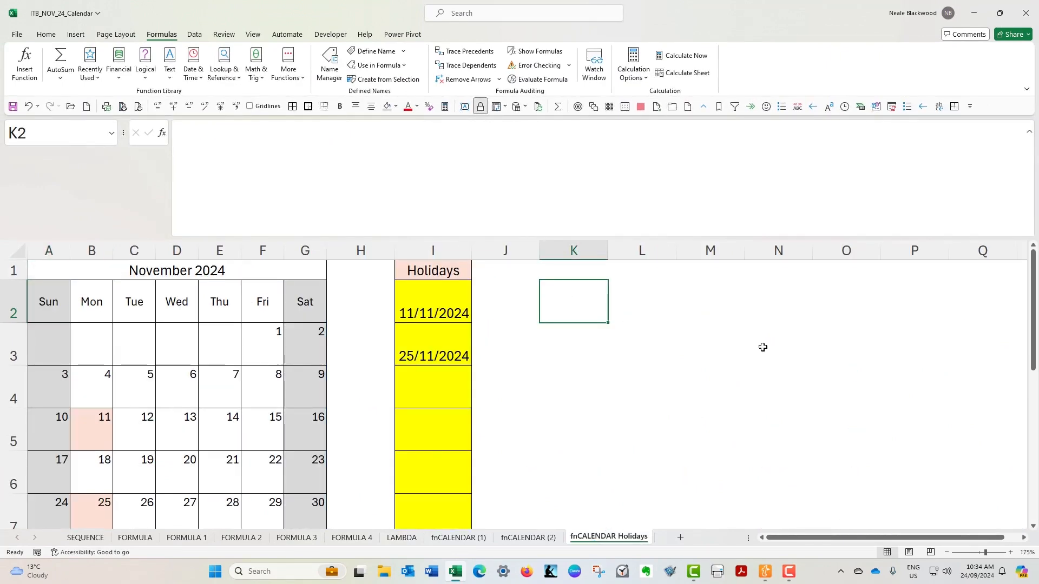
pyautogui.write('=')
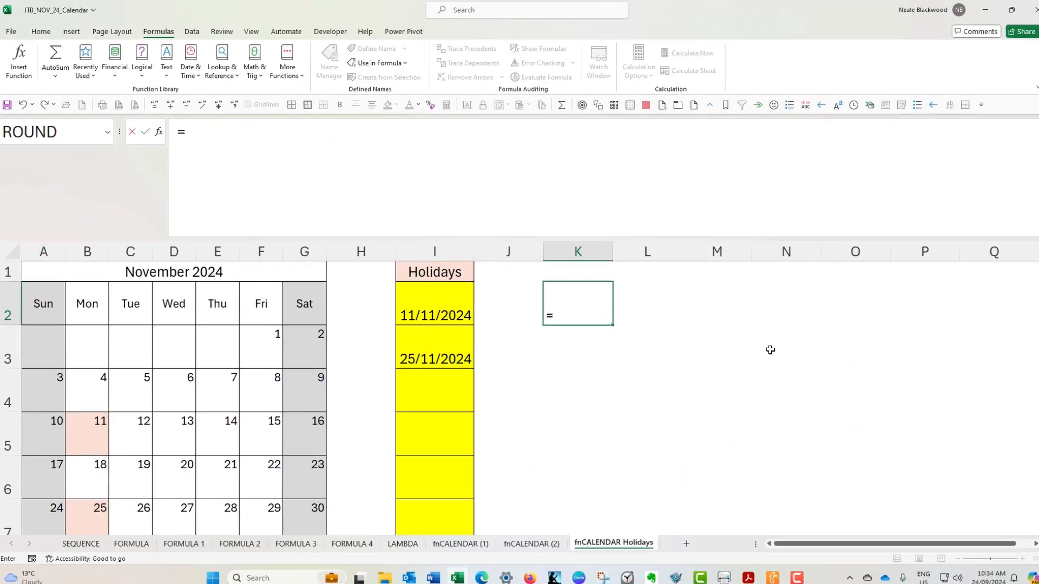
pyautogui.write('fnca')
pyautogui.write('l')
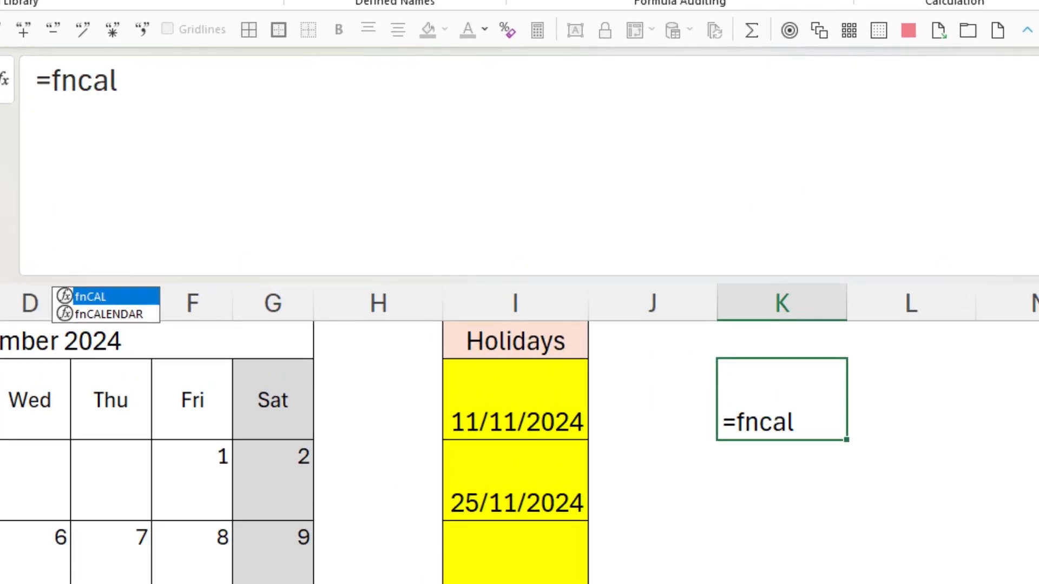
pyautogui.press('Down')
pyautogui.press('Tab')
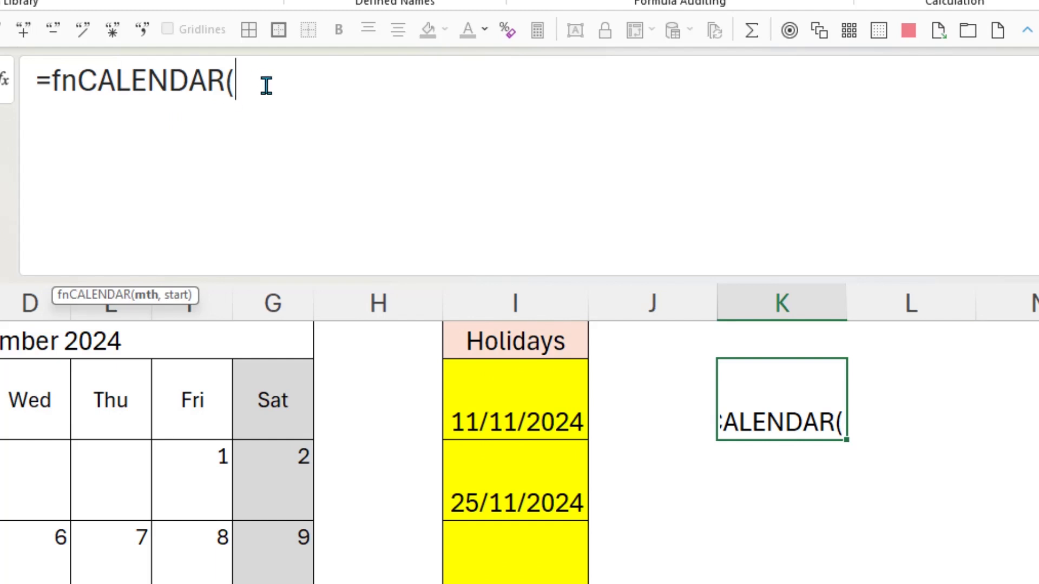
pyautogui.press('BackSpace')
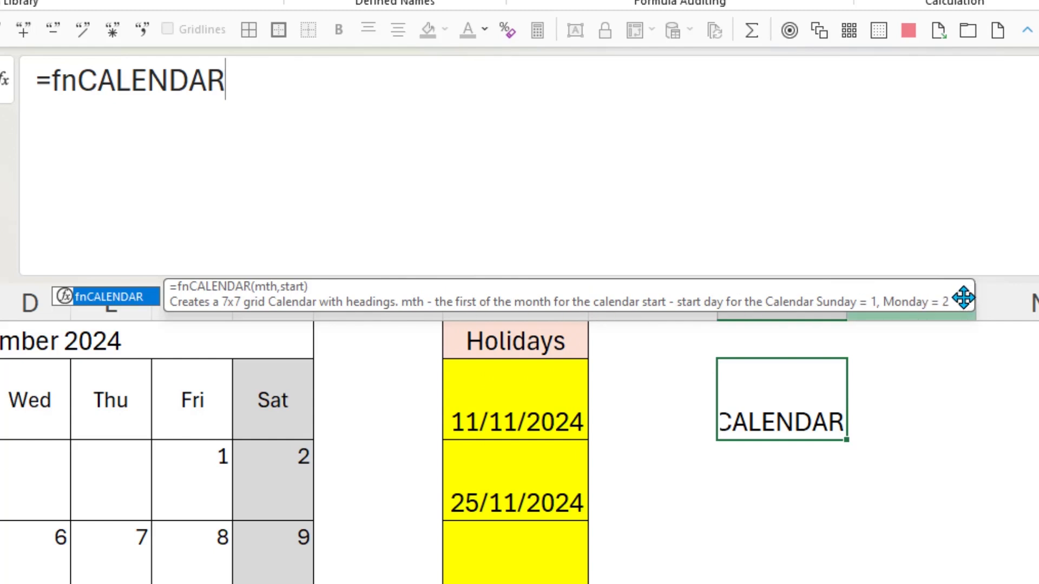
pyautogui.write('(')
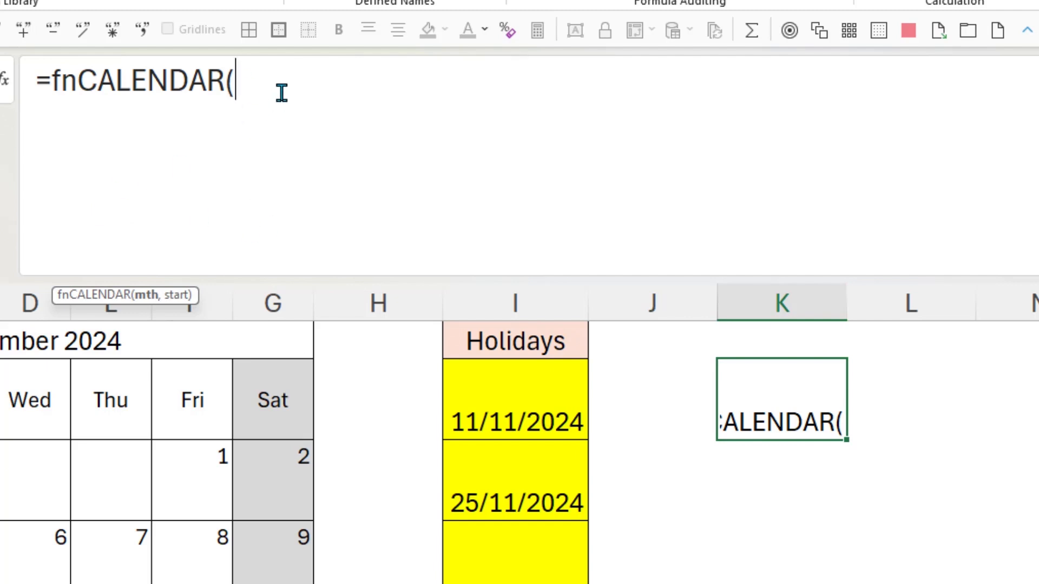
pyautogui.write('A1')
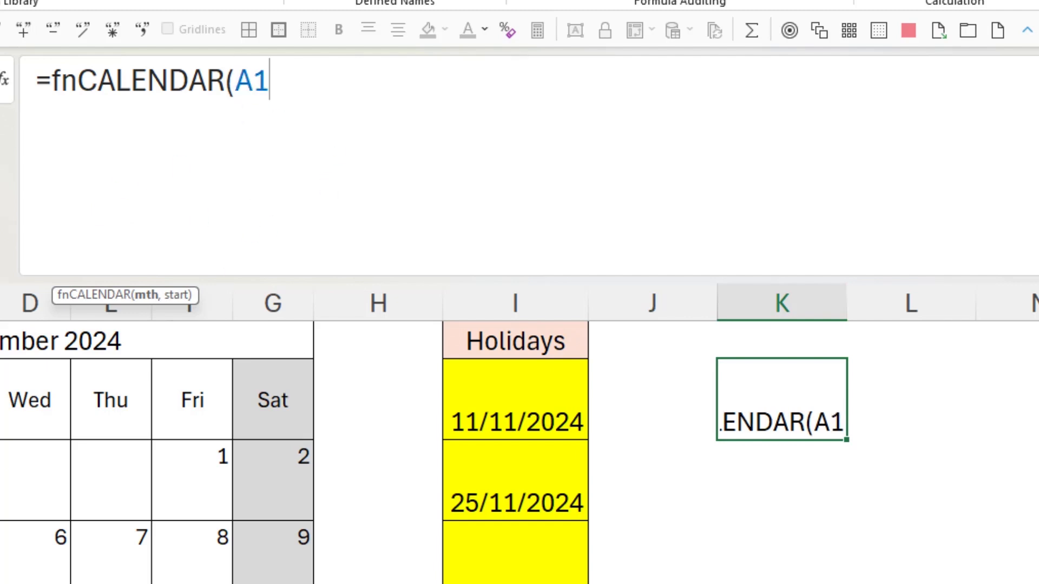
pyautogui.write(',2')
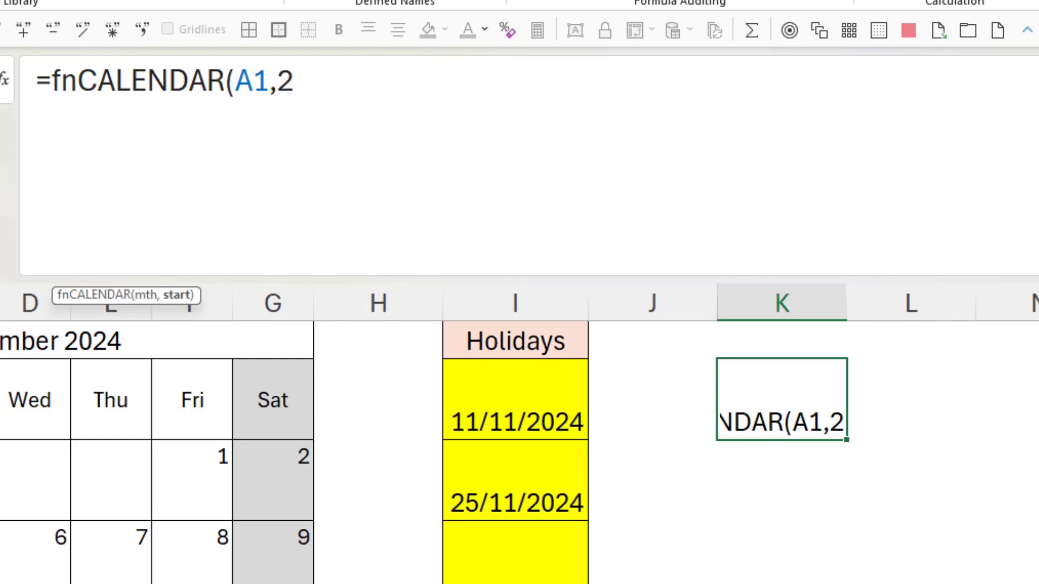
pyautogui.write(')')
pyautogui.hotkey('ctrl', 'Return')
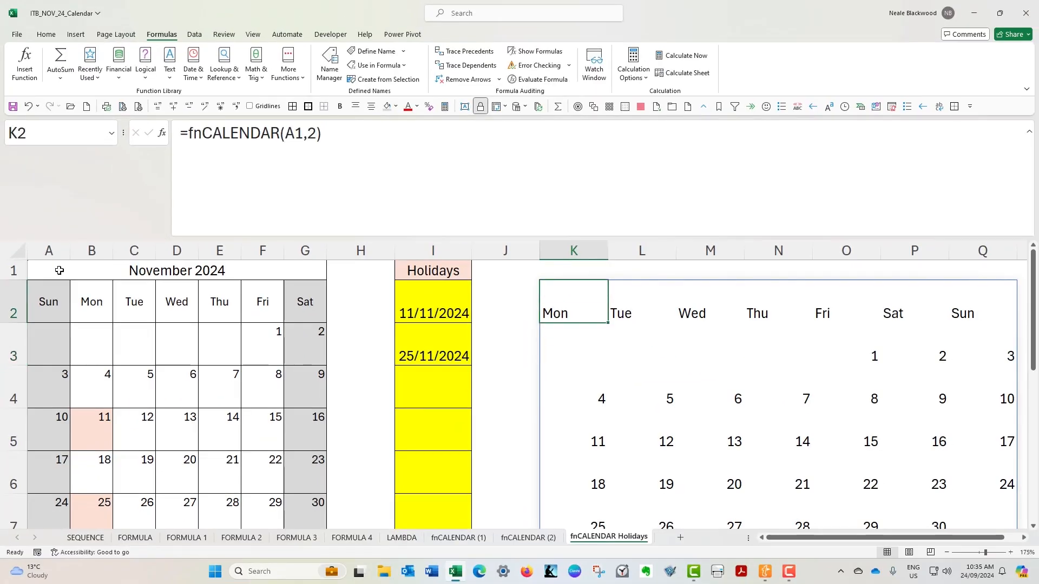
# - Change the start argument of K2's fnCALENDAR formula to 1 so the week starts on Sunday
pyautogui.click(308, 133)
pyautogui.write('1')
pyautogui.press('Delete')
pyautogui.press('Return')
pyautogui.press('Up')
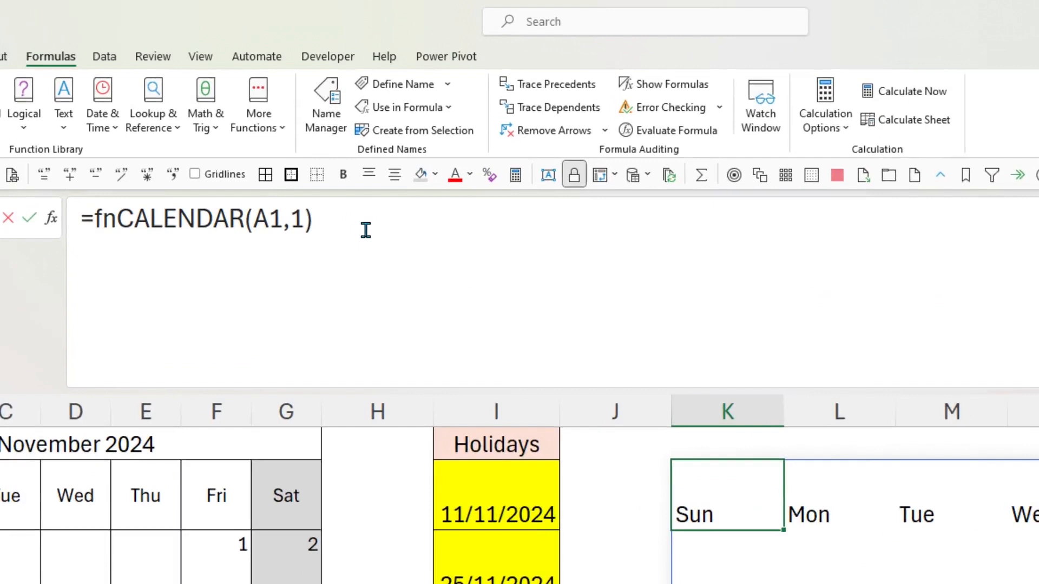
# - Strip the arguments from K2's formula to bring up the function's comment tip, and enter it as =fnCALENDAR
pyautogui.click(356, 140)
pyautogui.press('BackSpace')
pyautogui.press('BackSpace')
pyautogui.press('BackSpace')
pyautogui.press('BackSpace')
pyautogui.press('BackSpace')
pyautogui.press('BackSpace')
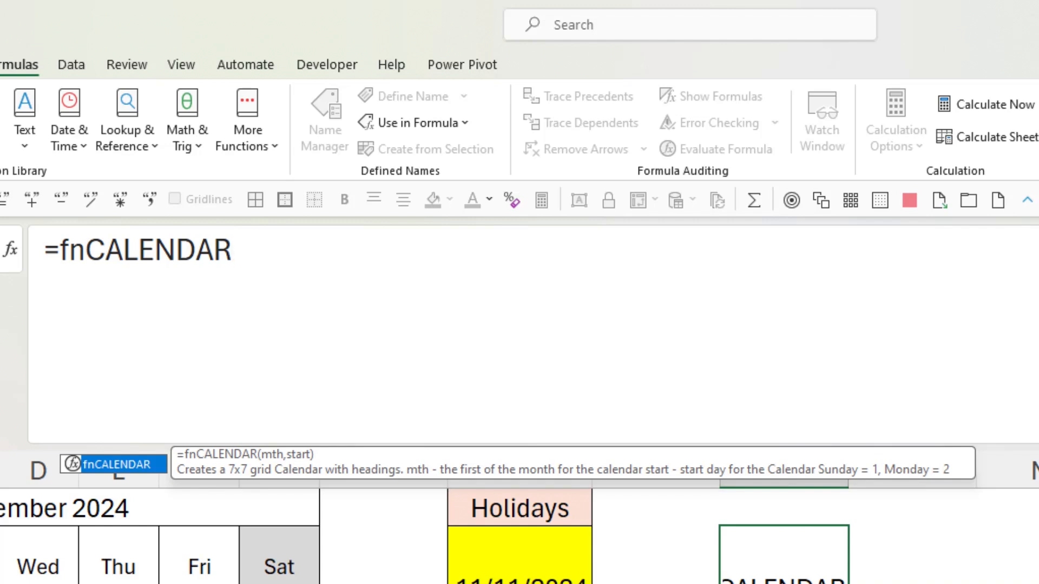
pyautogui.press('Return')
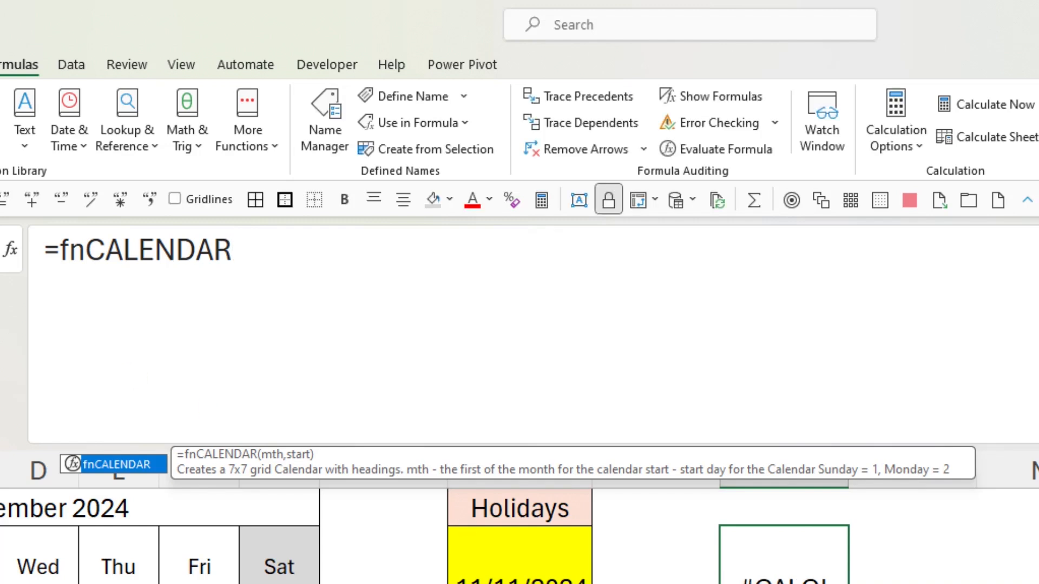
# - Complete K2's formula with its arguments so it reads =fnCALENDAR(A1,1)
pyautogui.click(251, 240)
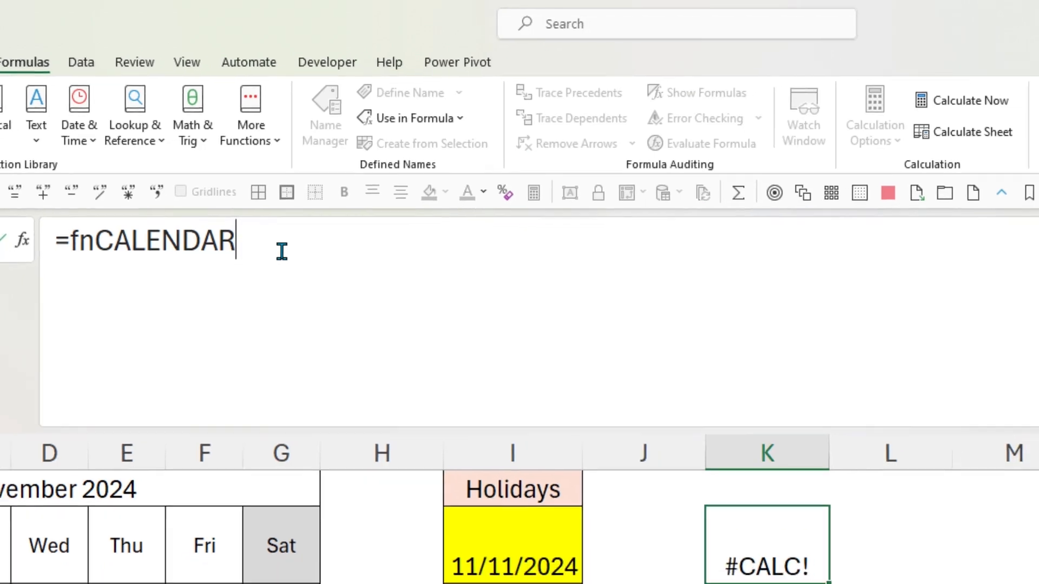
pyautogui.write('(')
pyautogui.click(59, 269)
pyautogui.write(',1)')
pyautogui.press('Return')
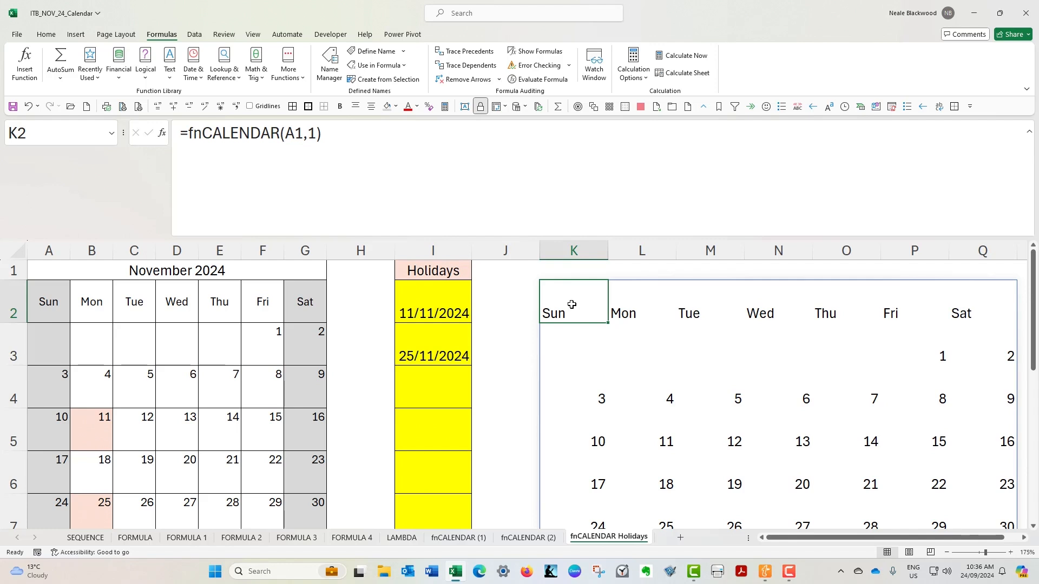
# - Return to the LAMBDA sheet and select A2 to show its full LAMBDA formula
pyautogui.click(359, 271)
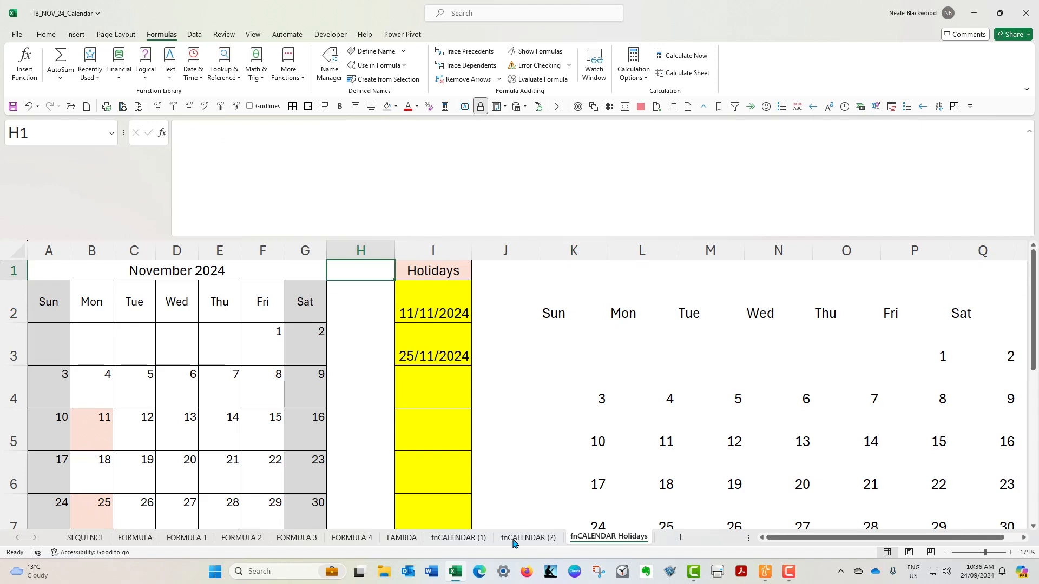
pyautogui.click(403, 538)
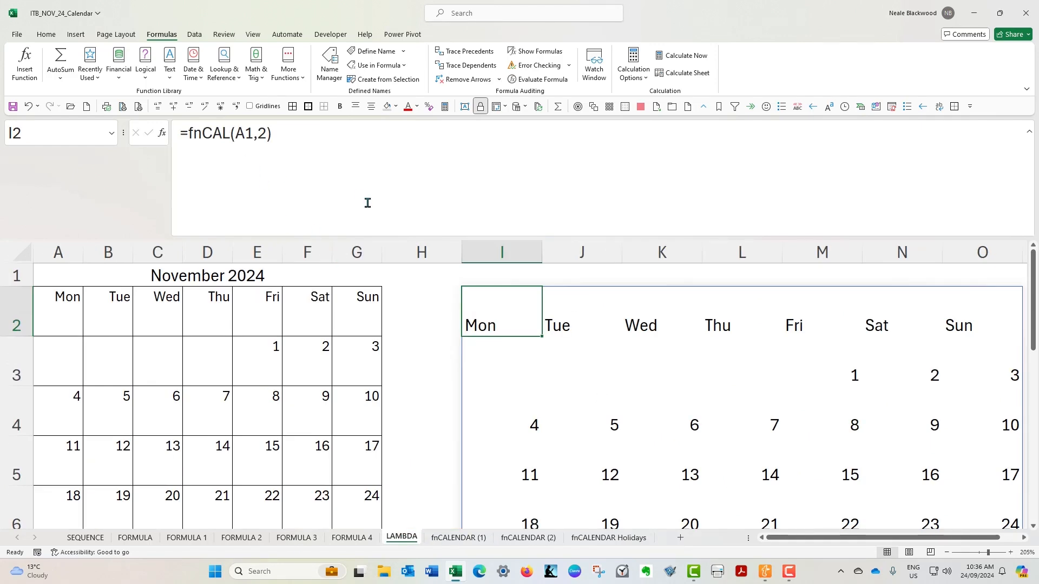
pyautogui.press('Home')
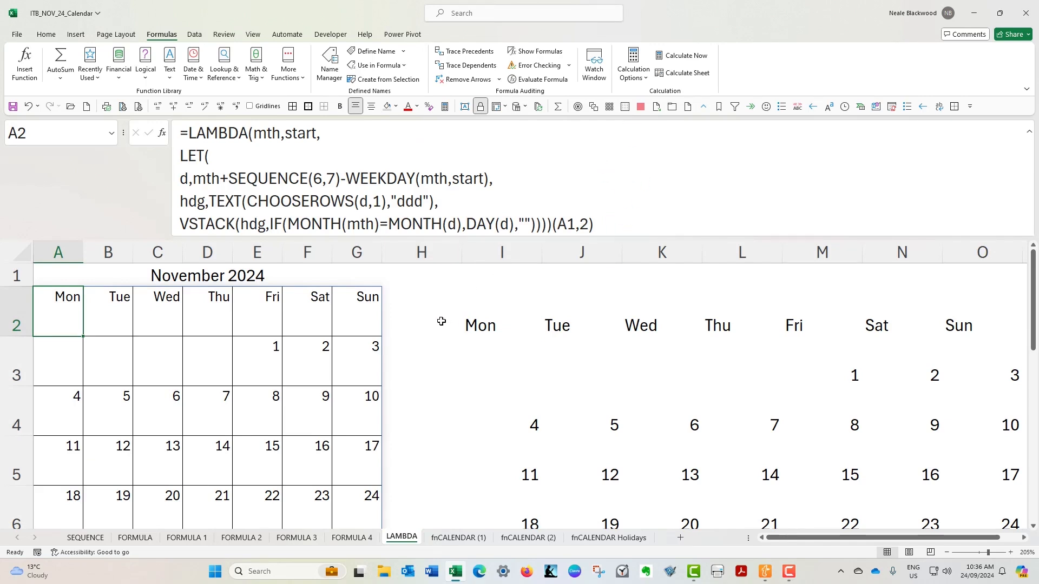
# - Toggle the formula bar between collapsed and expanded, and enlarge it enough to show A2's whole LAMBDA formula
pyautogui.hotkey('ctrl', 'shift', 'u')
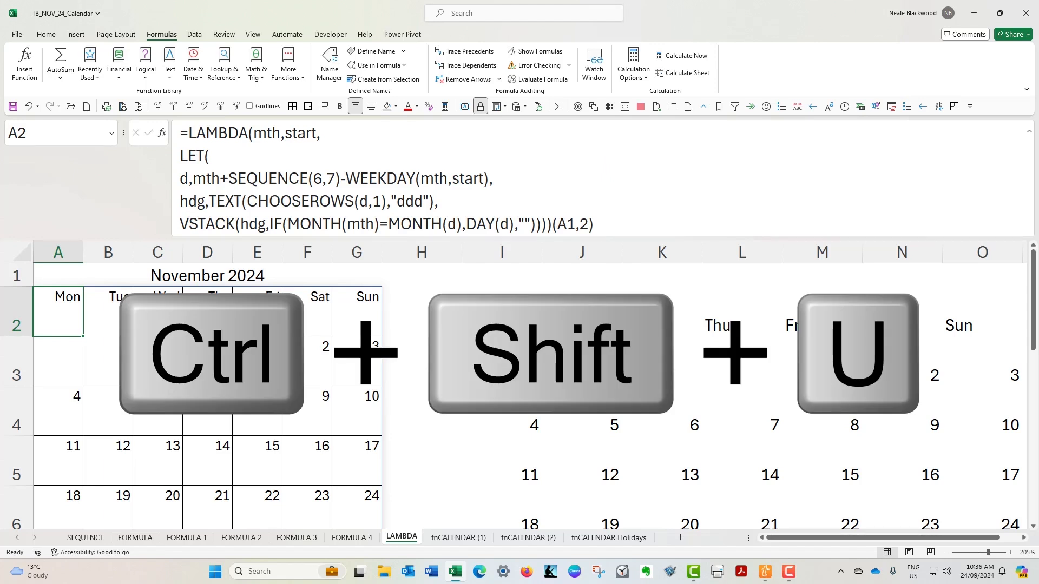
pyautogui.hotkey('ctrl', 'shift', 'u')
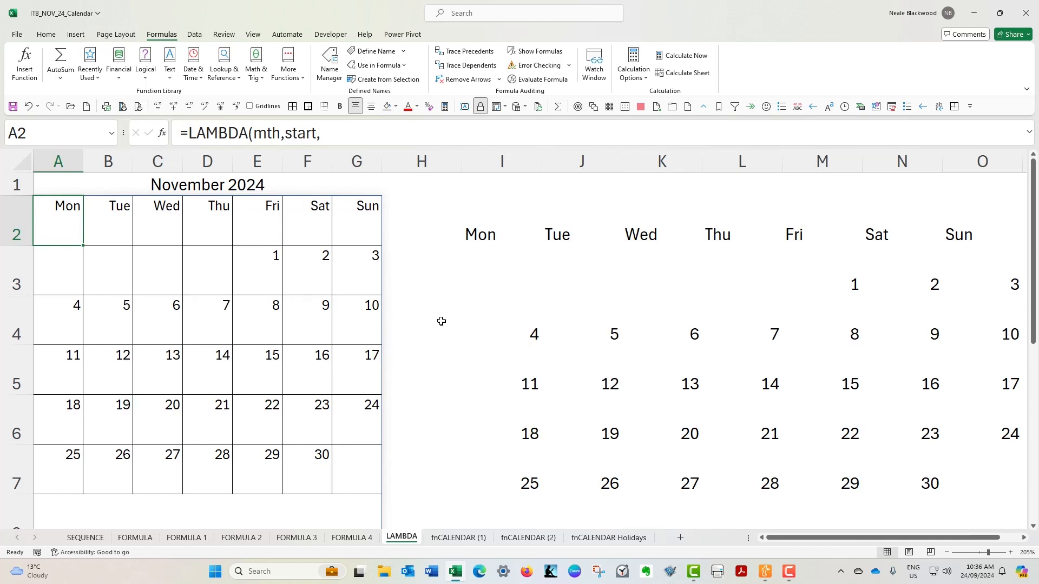
pyautogui.hotkey('ctrl', 'shift', 'u')
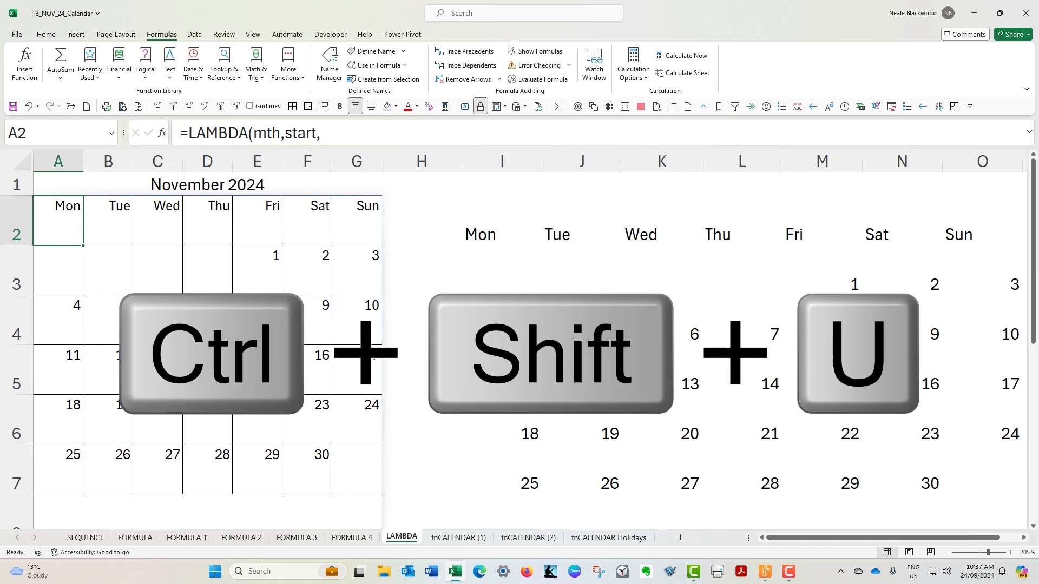
pyautogui.hotkey('ctrl', 'shift', 'u')
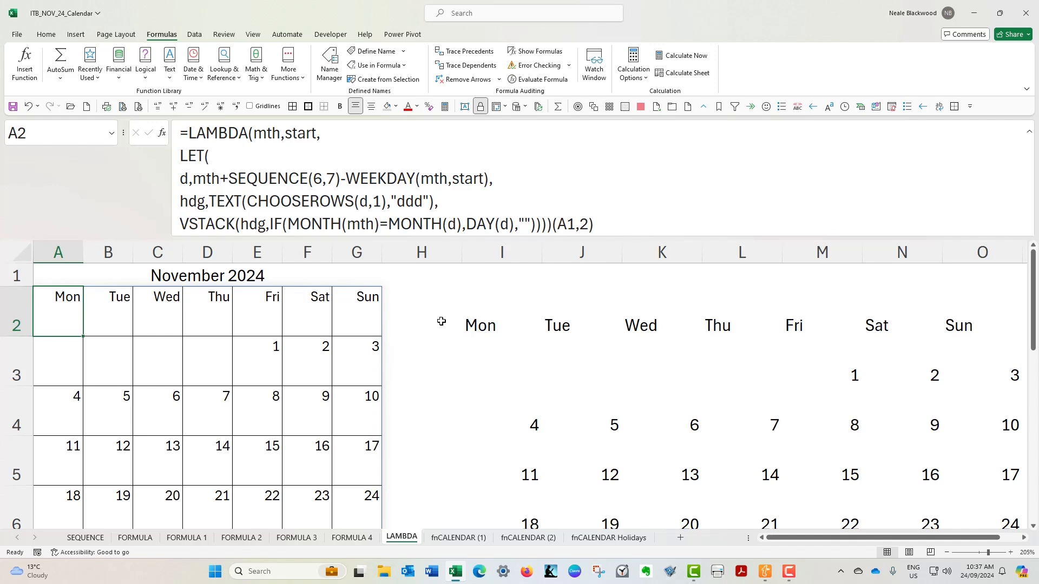
pyautogui.hotkey('ctrl', 'shift', 'u')
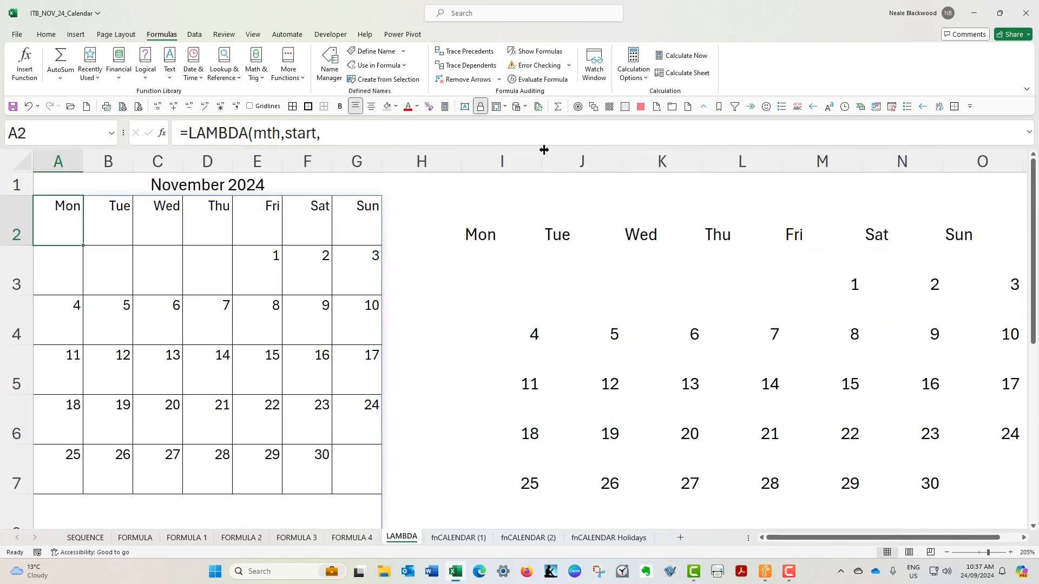
pyautogui.moveTo(549, 146); pyautogui.dragTo(551, 263)
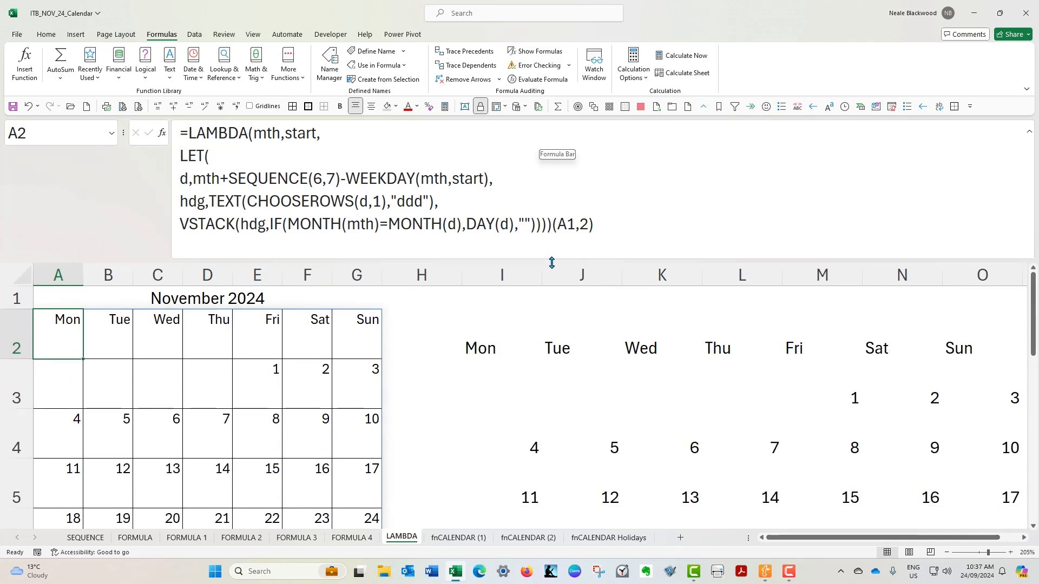
# - On the fnCALENDAR Holidays sheet, collapse the formula bar and bring up the conditional formatting rules for the calendar range A2:G8
pyautogui.click(585, 541)
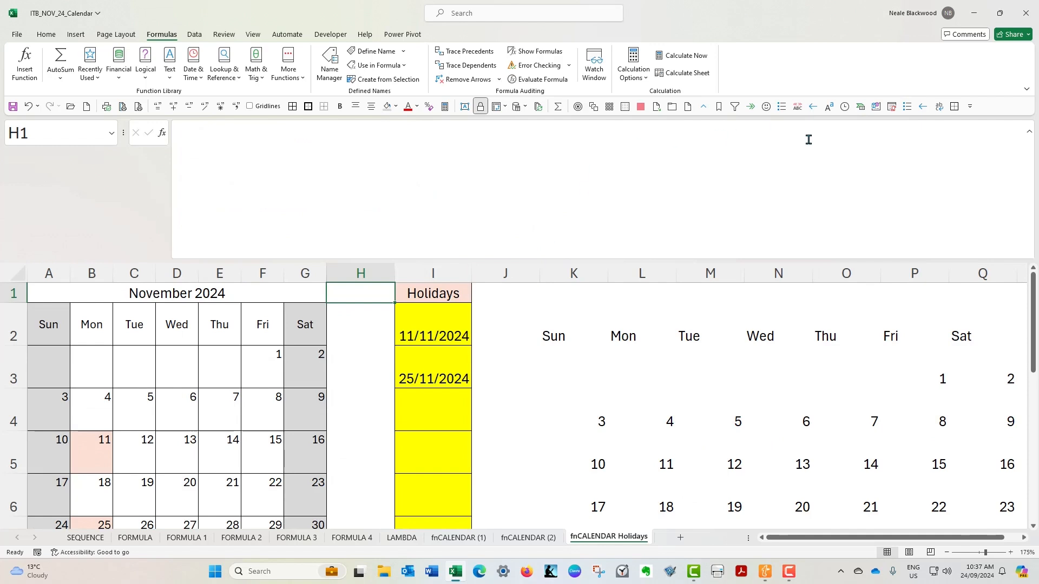
pyautogui.click(1029, 131)
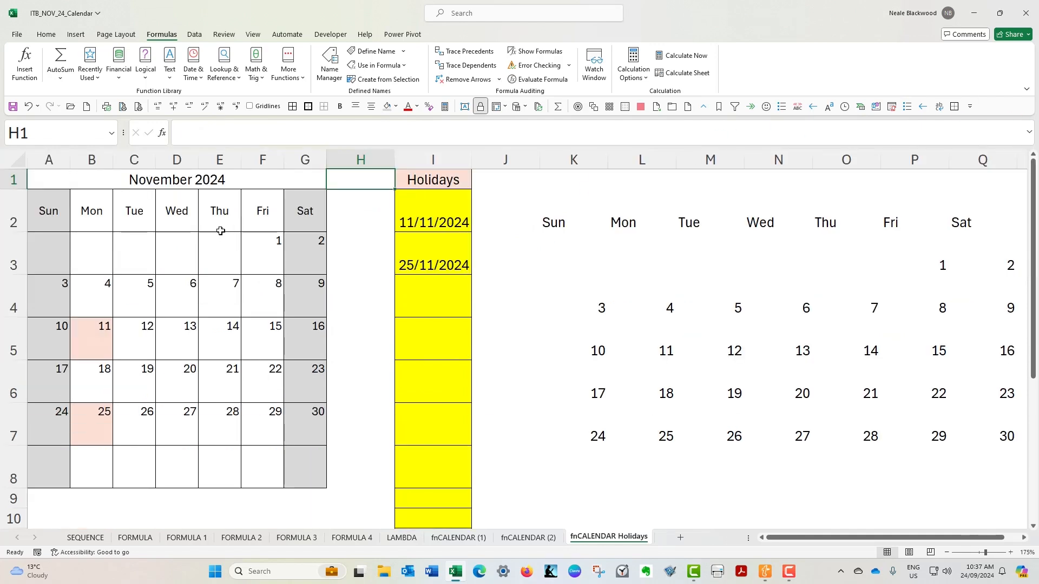
pyautogui.moveTo(62, 212); pyautogui.dragTo(302, 476)
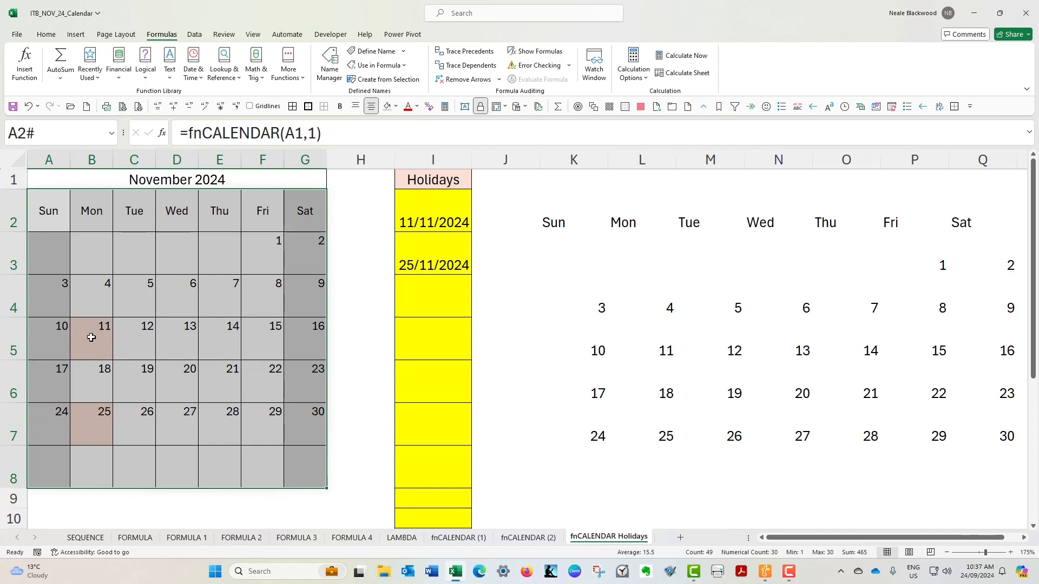
pyautogui.click(46, 34)
pyautogui.click(495, 69)
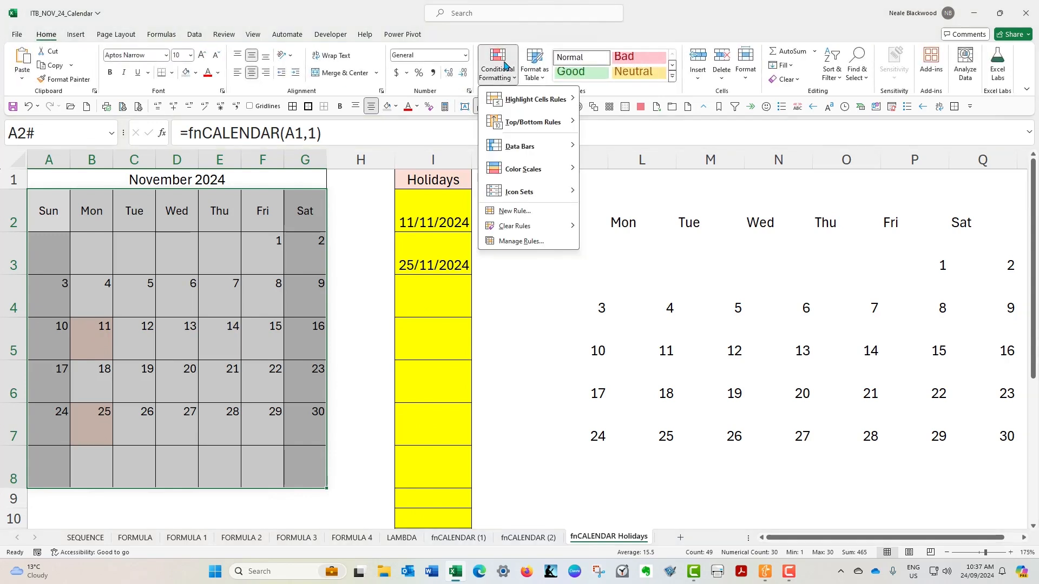
pyautogui.click(522, 242)
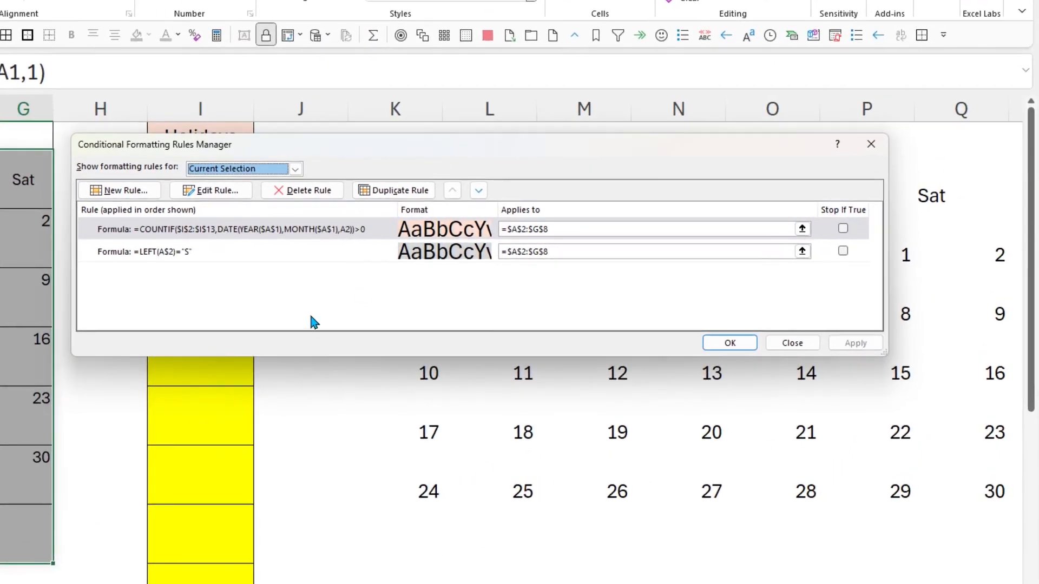
# - Open the weekend rule =LEFT(A$2)="S" to examine its formula and format, and return to the rule list
pyautogui.click(219, 260)
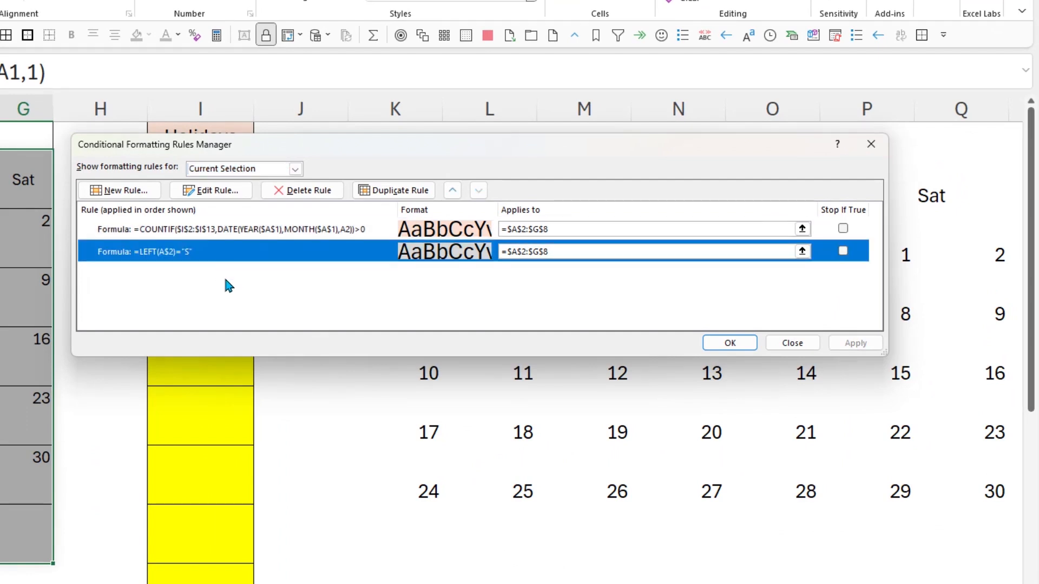
pyautogui.doubleClick(160, 254)
pyautogui.moveTo(460, 126); pyautogui.dragTo(274, 47)
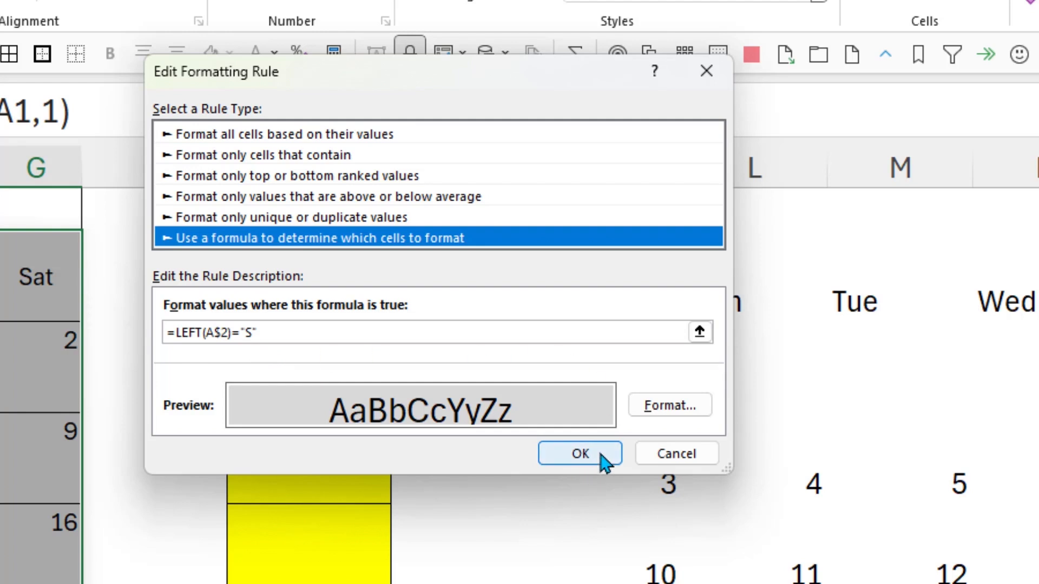
pyautogui.click(580, 454)
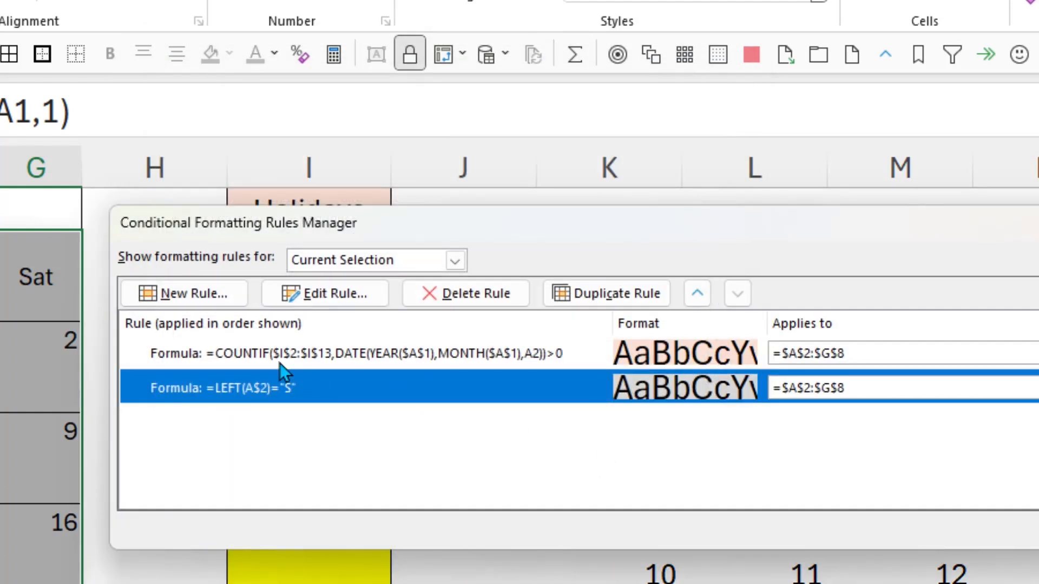
# - Open the COUNTIF holiday rule beside the Holidays list and examine its $I$2:$I$13 range, DATE criterion and >0 test
pyautogui.click(240, 347)
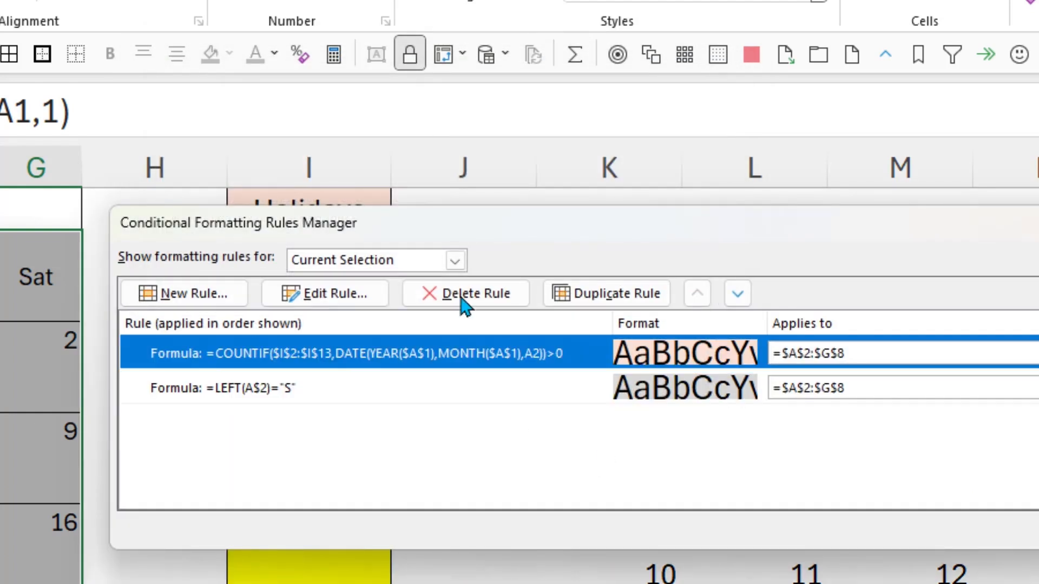
pyautogui.moveTo(493, 230); pyautogui.dragTo(784, 203)
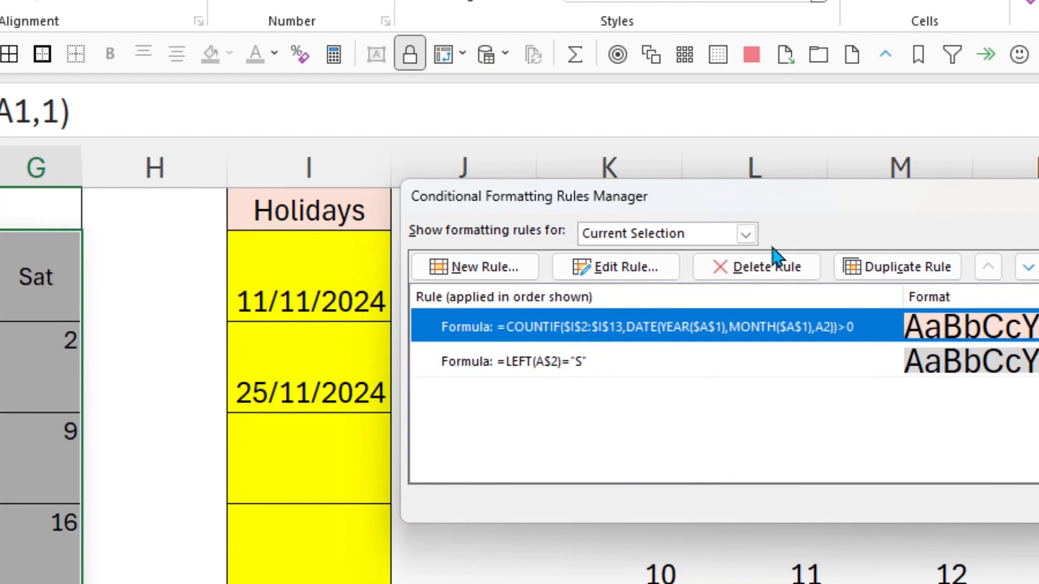
pyautogui.doubleClick(615, 329)
pyautogui.moveTo(944, 181); pyautogui.dragTo(618, 230)
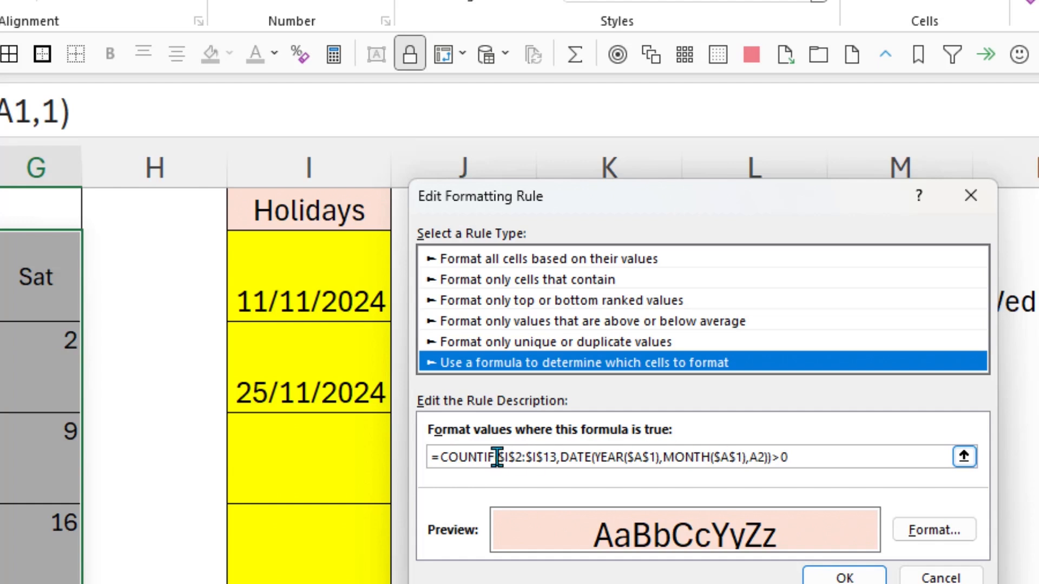
pyautogui.moveTo(499, 457); pyautogui.dragTo(552, 457)
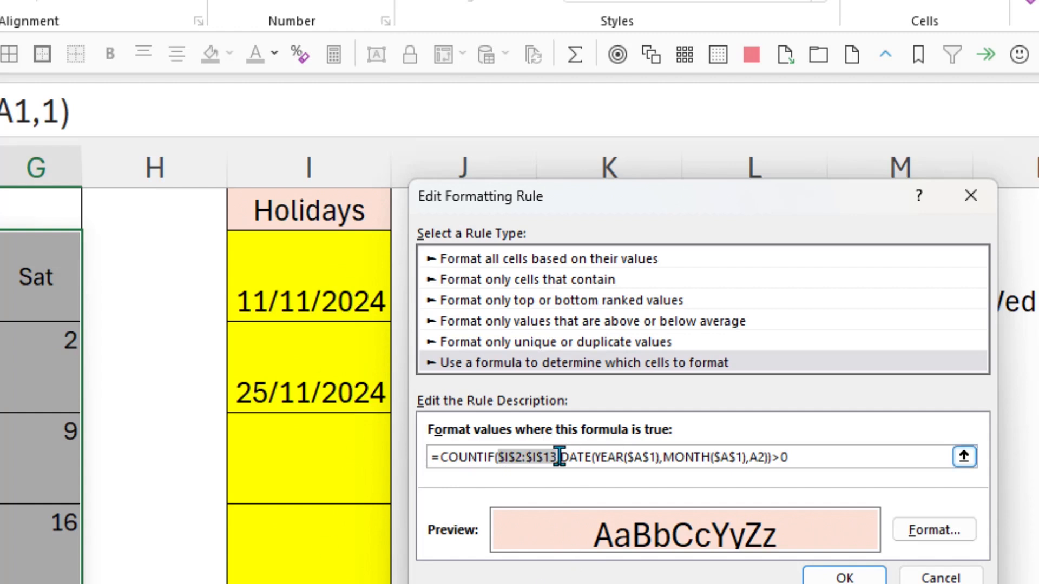
pyautogui.moveTo(560, 457); pyautogui.dragTo(767, 457)
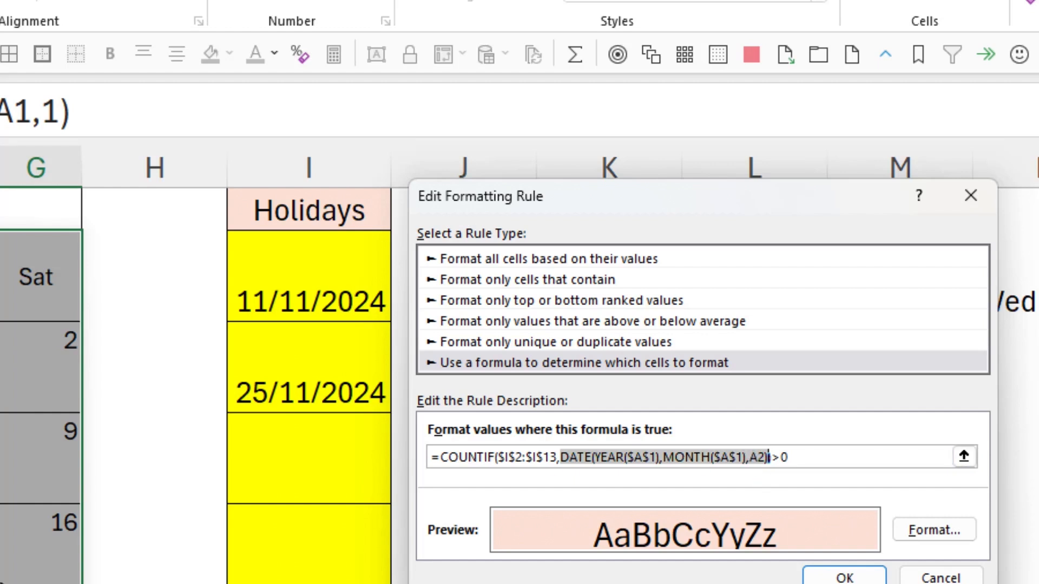
pyautogui.moveTo(559, 457); pyautogui.dragTo(768, 457)
pyautogui.click(789, 457)
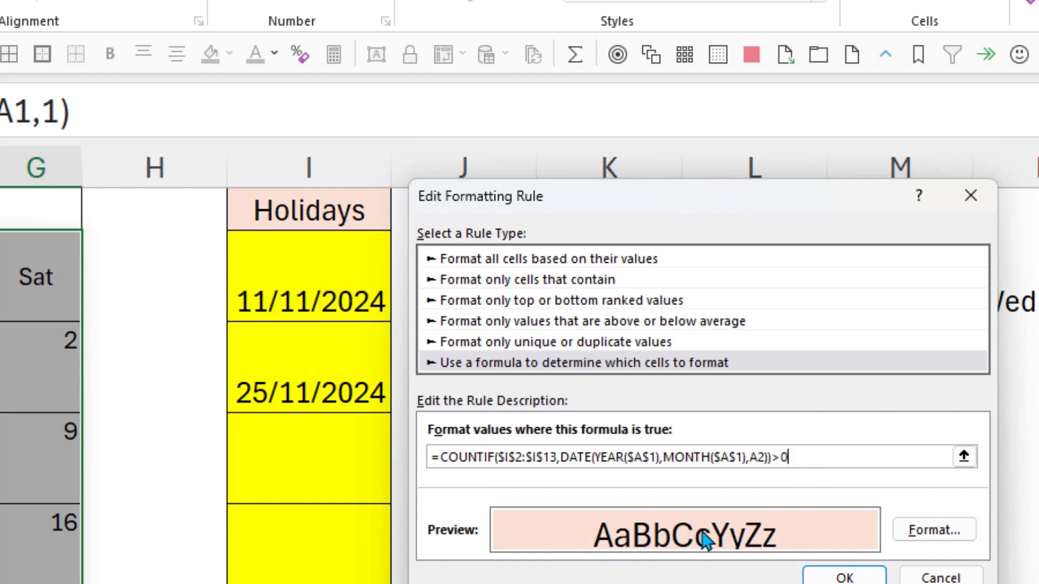
# - Check the background fill in the holiday rule's format, accept it and return to the list of both rules
pyautogui.click(950, 536)
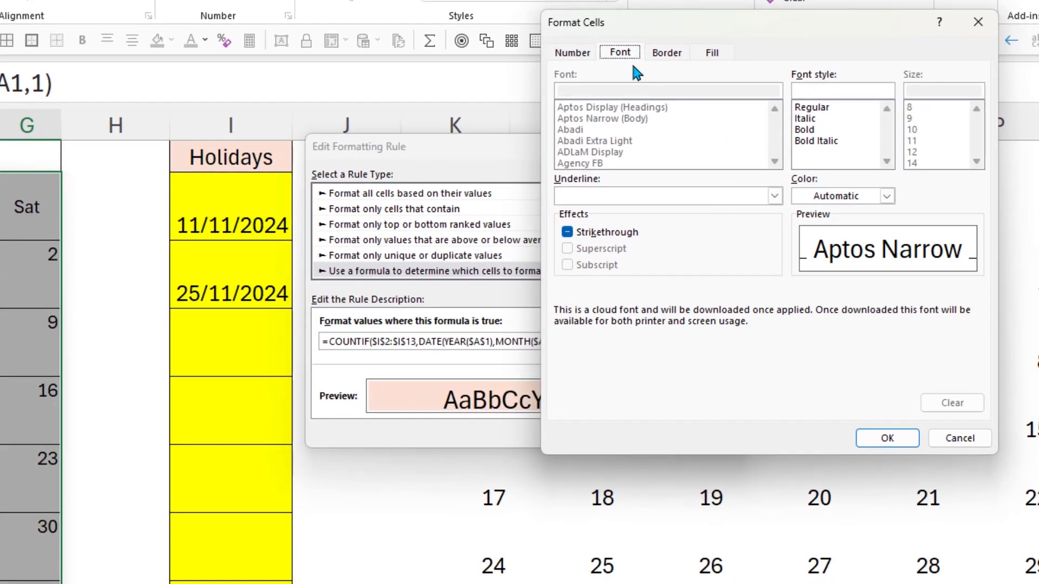
pyautogui.click(713, 53)
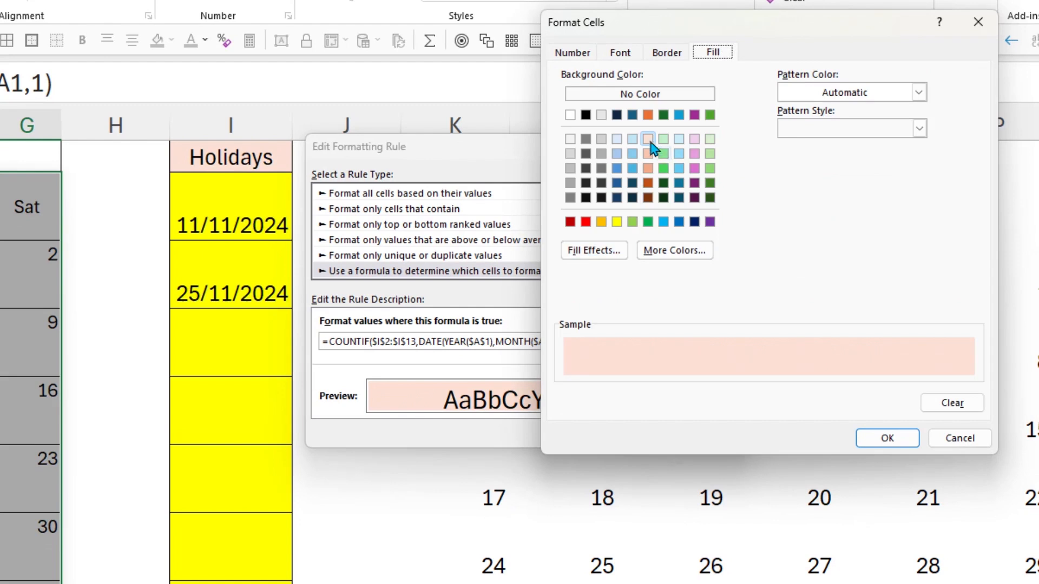
pyautogui.click(890, 438)
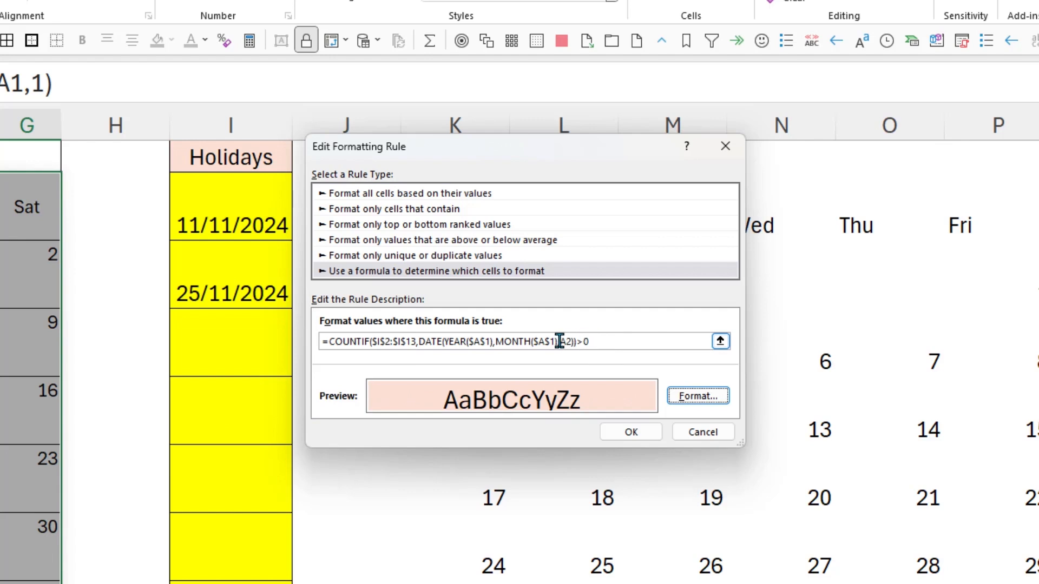
pyautogui.click(647, 437)
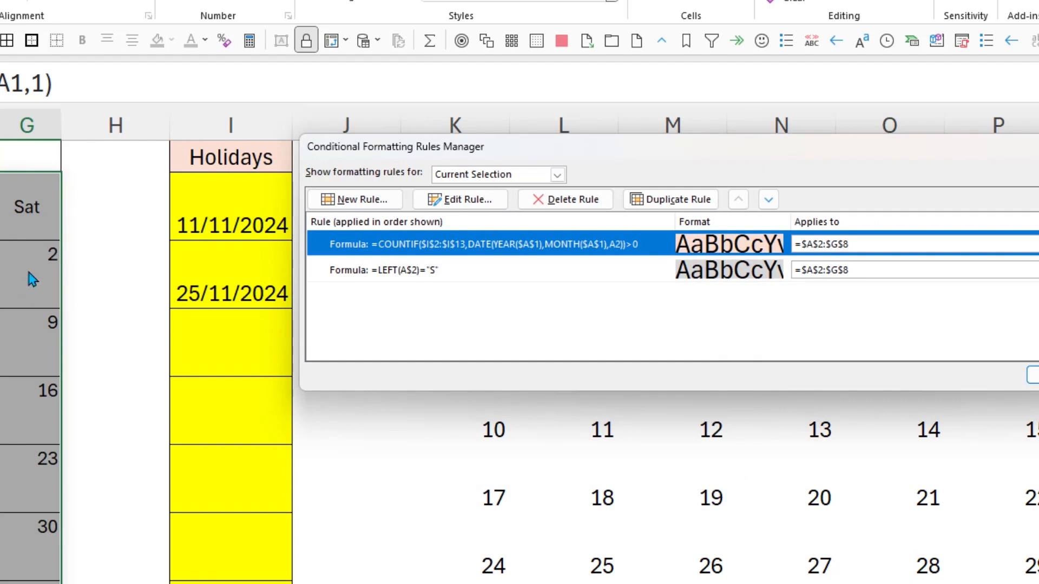
pyautogui.moveTo(432, 154); pyautogui.dragTo(210, 205)
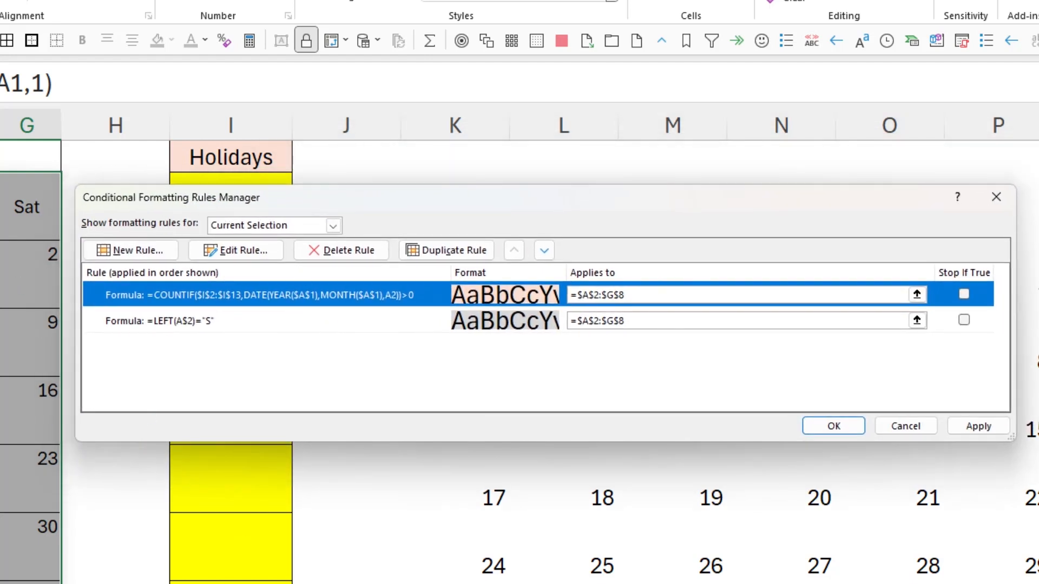